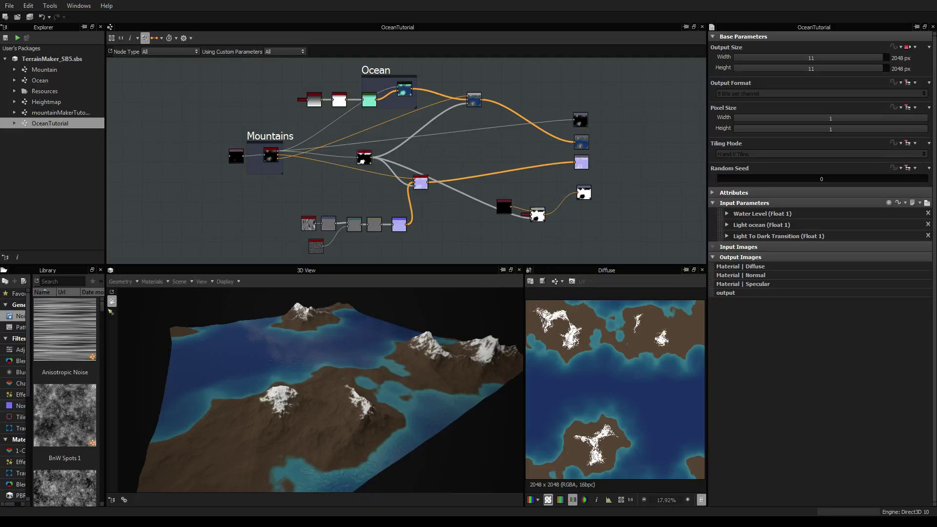
Step: Examine the terrain's ocean, coastlines and snowy mountains from several angles and distances in the 3D view
drag(224, 326, 229, 330)
right_drag(230, 331, 226, 395)
drag(226, 395, 327, 386)
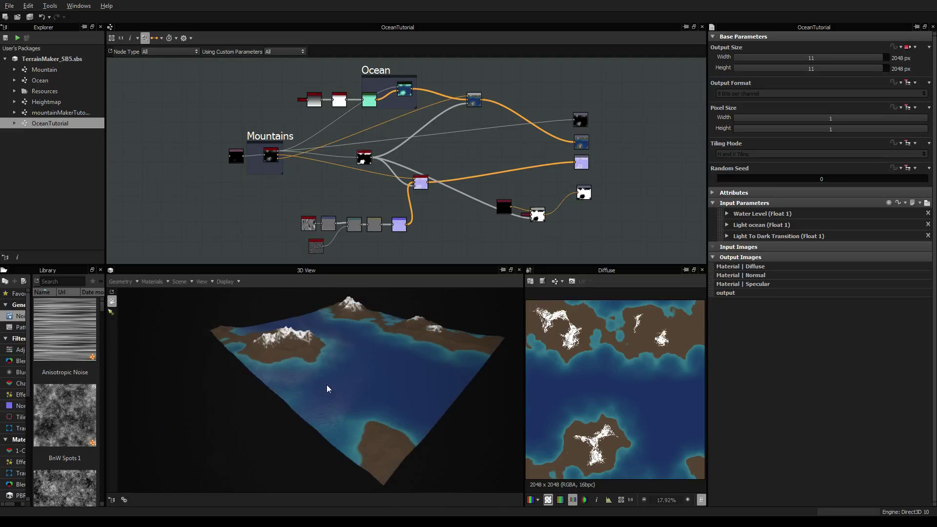
mouse_move(327, 386)
right_down()
mouse_move(320, 367)
mouse_move(337, 380)
right_up()
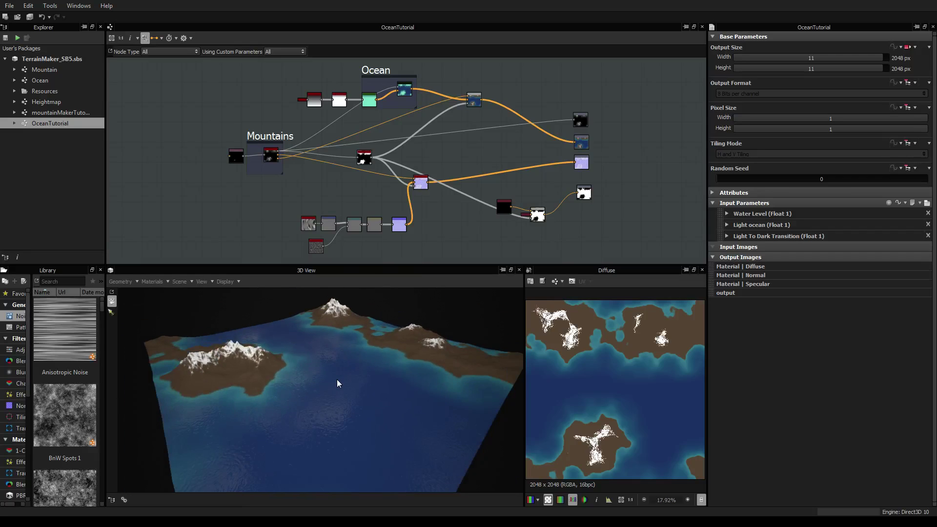
drag(340, 384, 262, 372)
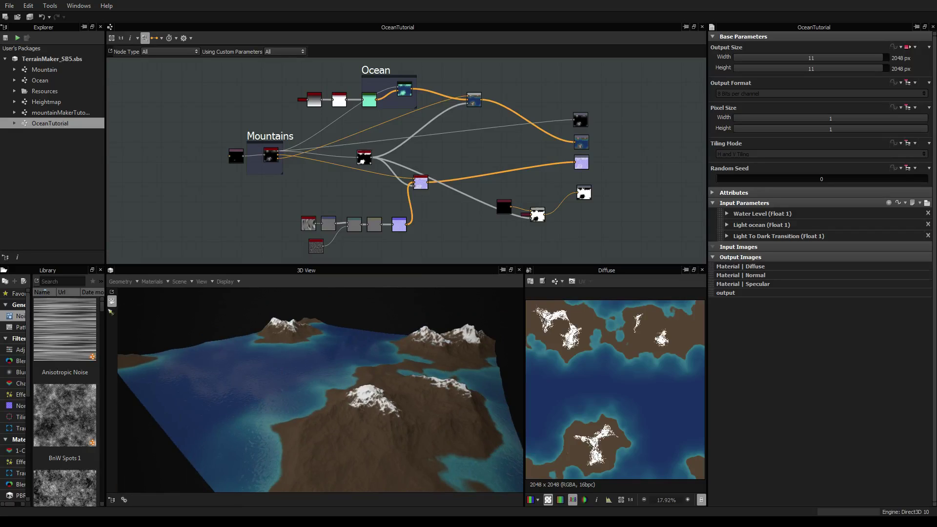
drag(265, 373, 327, 384)
scroll(305, 385, up, 3)
scroll(306, 427, up, 2)
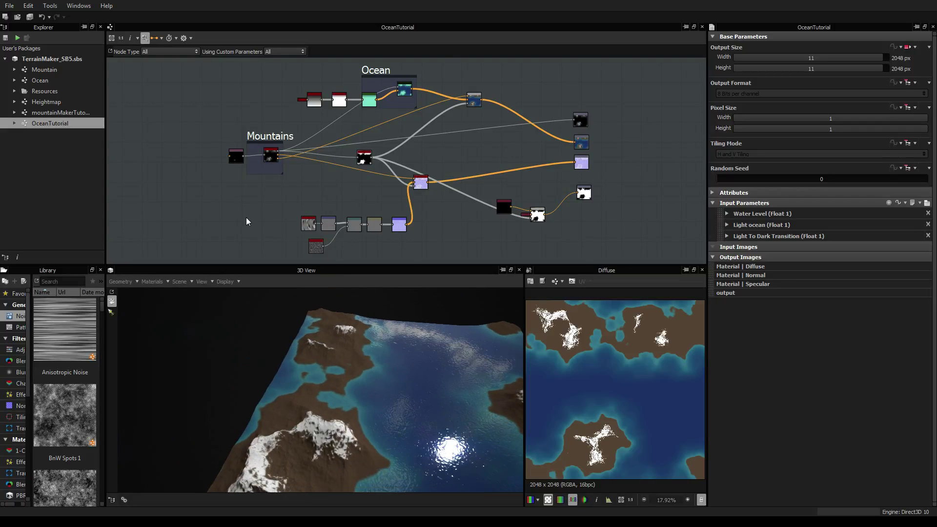
Step: Inspect the parameters of the SVG node that feeds the Mountains instance
scroll(239, 191, up, 4)
scroll(236, 168, up, 8)
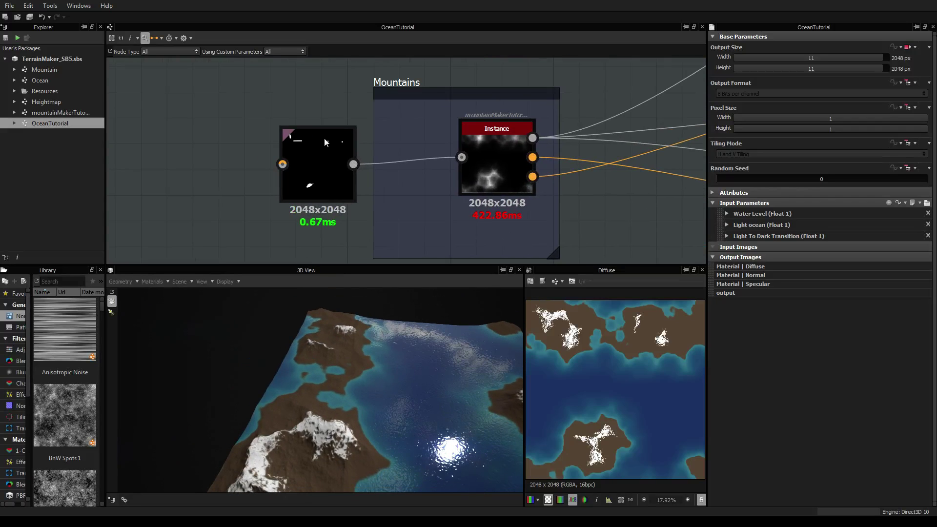
click(302, 183)
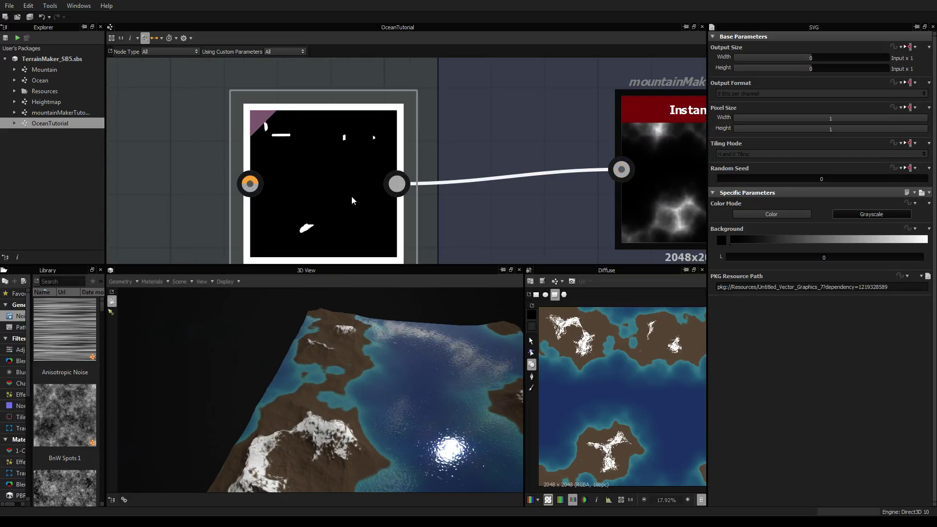
scroll(337, 176, down, 3)
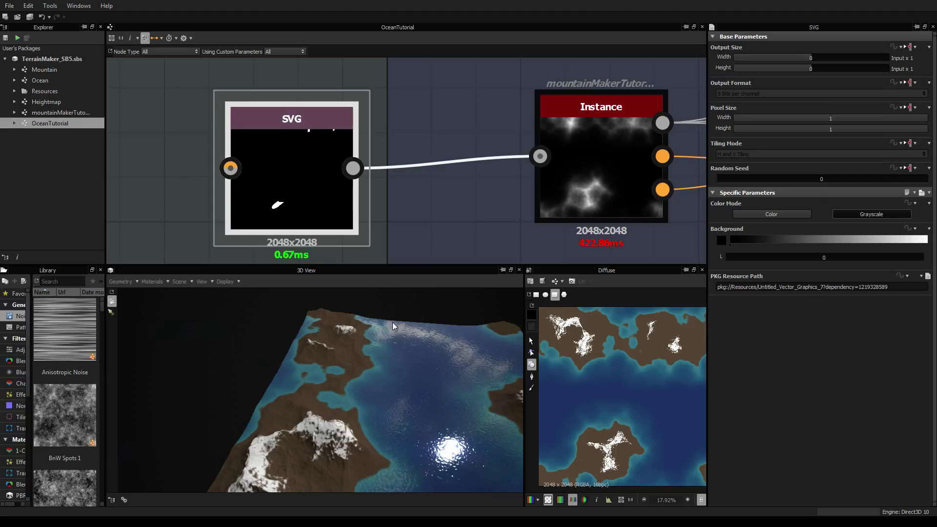
Step: Examine the water reflections and the shallow-to-deep colour transition along the coastlines in the 3D view
drag(392, 322, 394, 379)
scroll(390, 375, up, 3)
scroll(391, 374, down, 4)
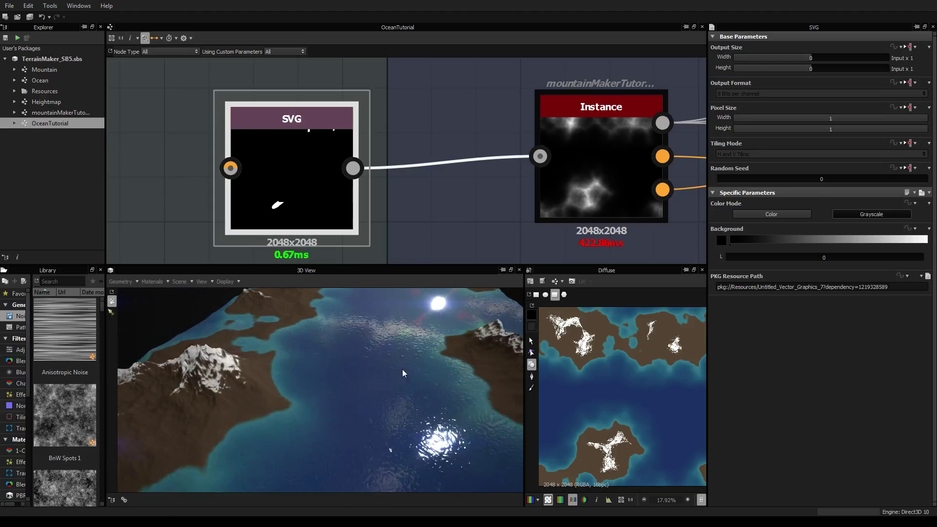
scroll(395, 368, up, 5)
scroll(395, 368, down, 4)
scroll(379, 376, up, 2)
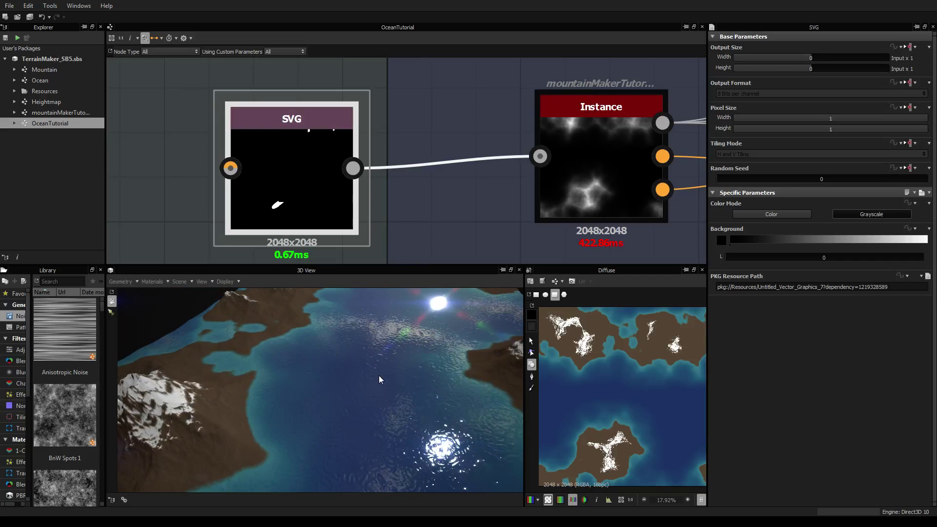
drag(381, 359, 380, 375)
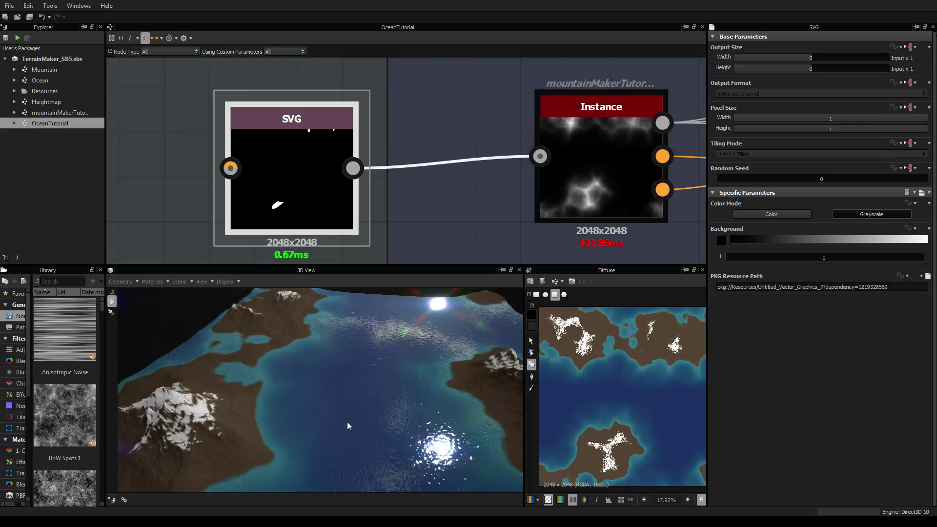
drag(347, 422, 281, 399)
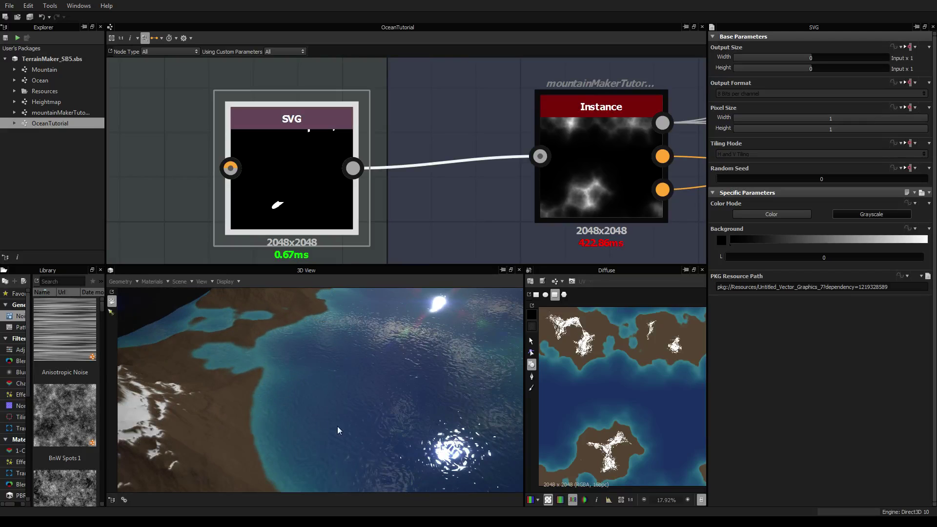
drag(338, 426, 329, 385)
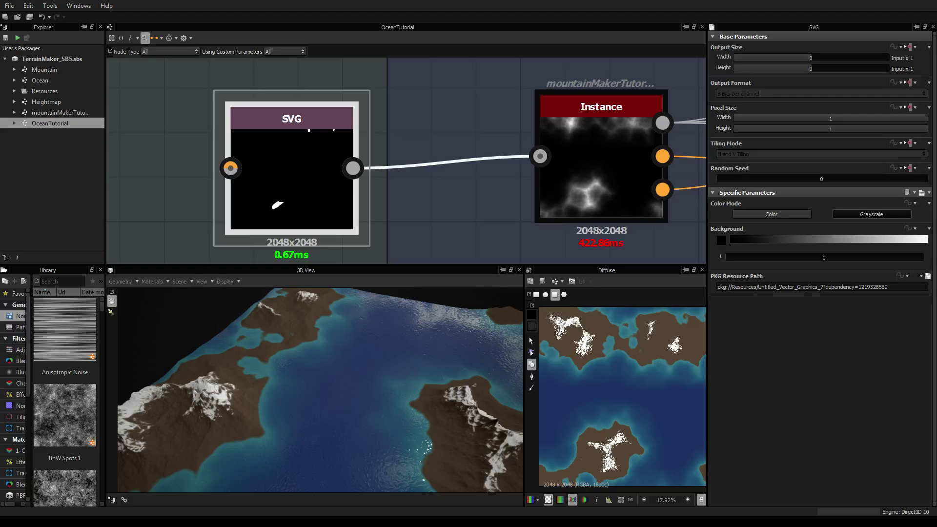
drag(319, 359, 310, 351)
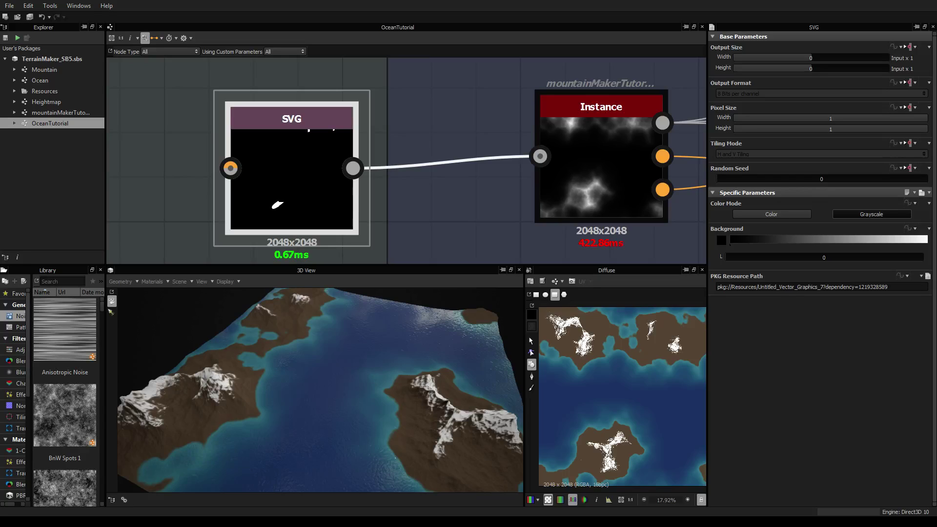
scroll(268, 367, down, 4)
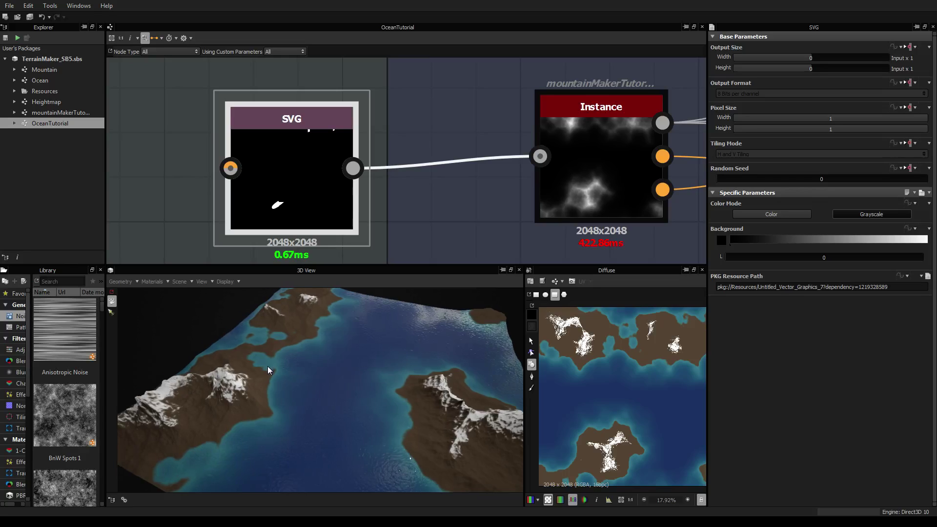
Step: Survey the node graph from the Mountains frame to the Ocean frame and the nodes after them
scroll(388, 221, down, 4)
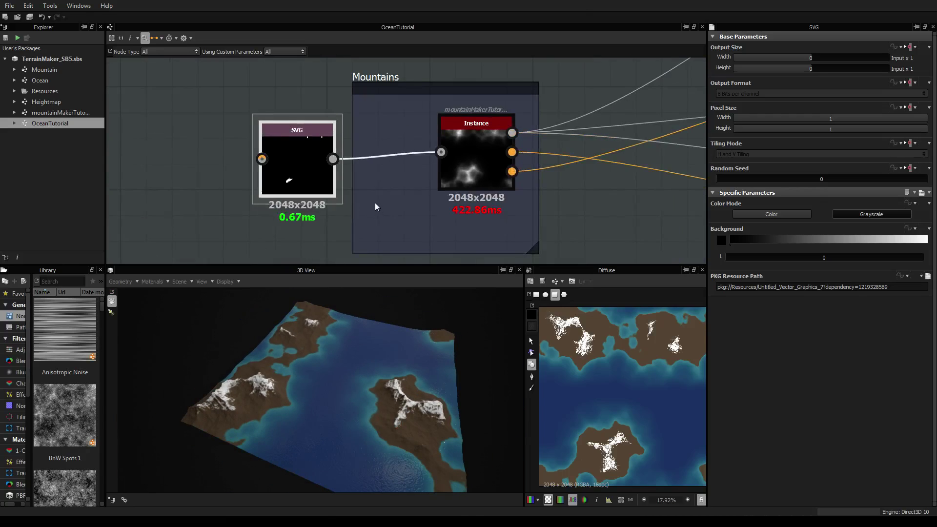
middle_drag(377, 209, 352, 183)
scroll(352, 183, down, 3)
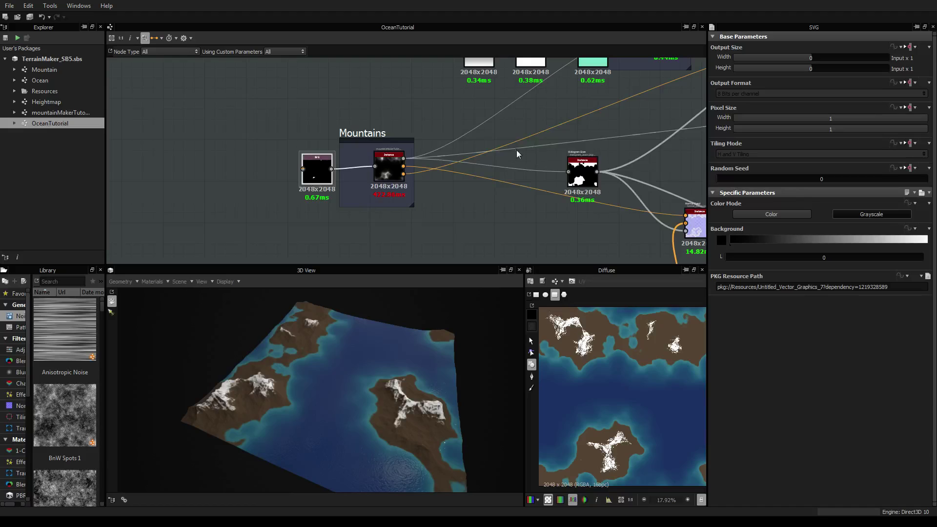
middle_drag(508, 143, 409, 148)
scroll(409, 147, down, 3)
scroll(425, 134, down, 2)
middle_drag(513, 164, 420, 143)
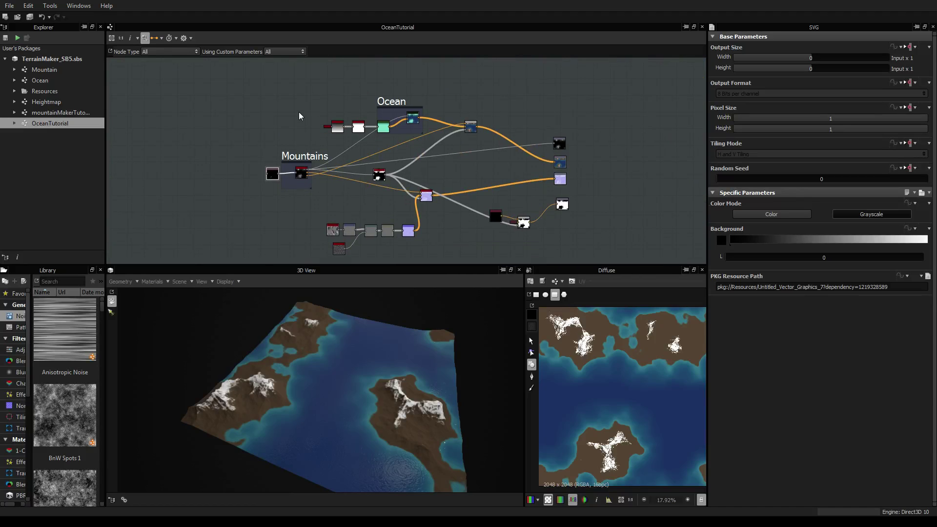
scroll(366, 134, up, 5)
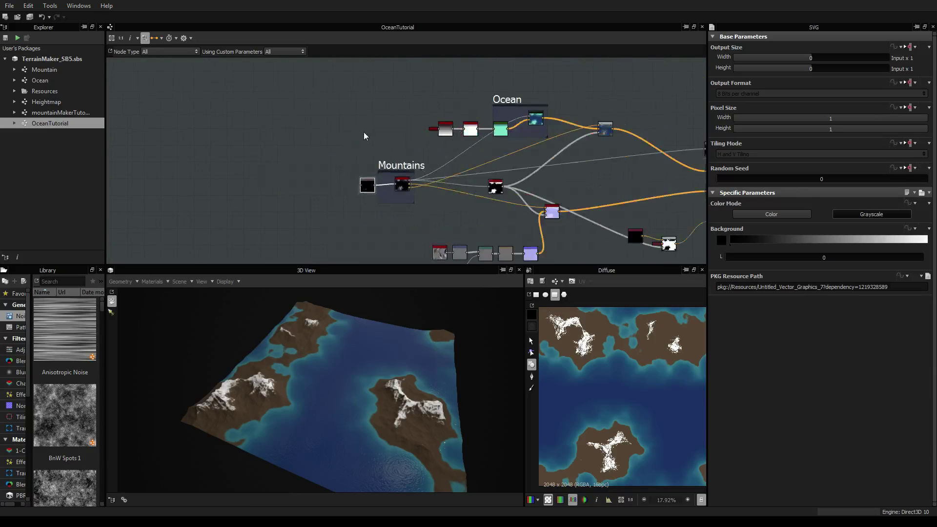
scroll(403, 151, down, 5)
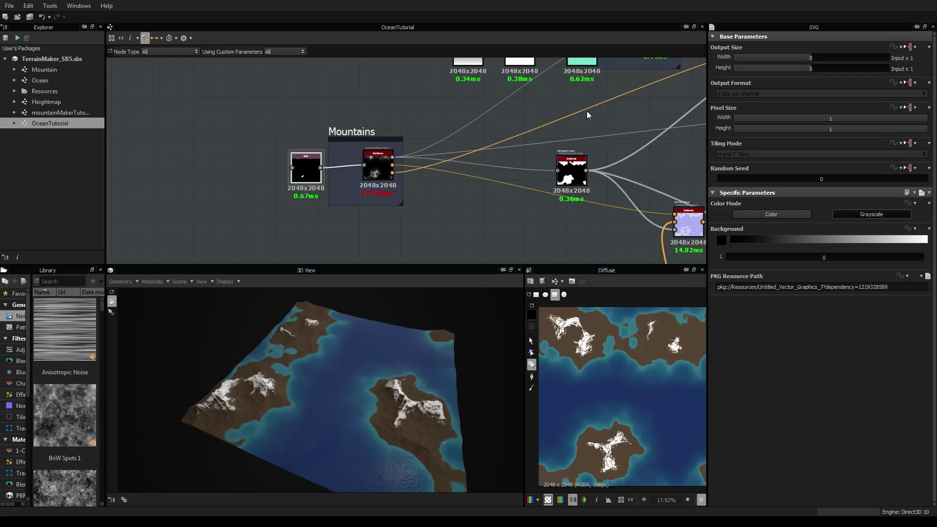
Step: Inspect the attributes and usage of the height output node
middle_drag(652, 98, 265, 152)
scroll(266, 152, down, 2)
middle_drag(550, 163, 551, 136)
scroll(457, 122, up, 6)
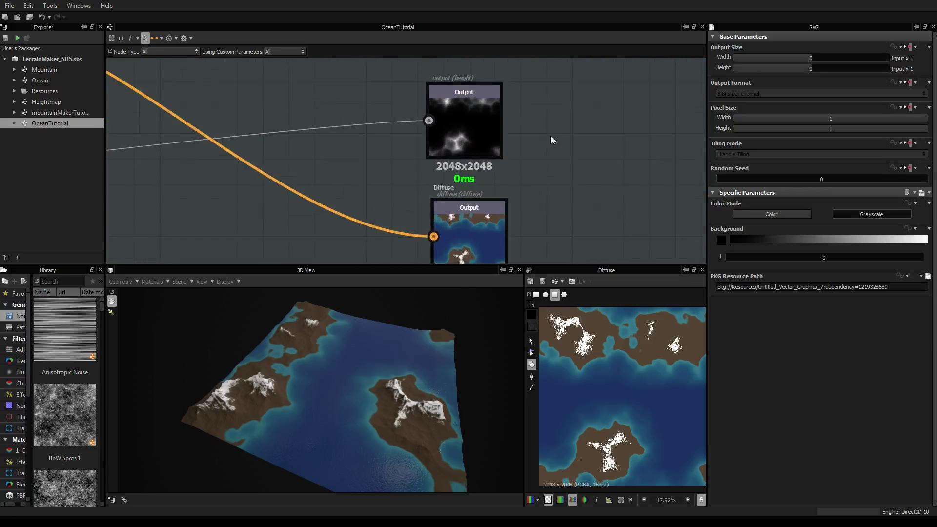
scroll(449, 121, up, 2)
click(448, 121)
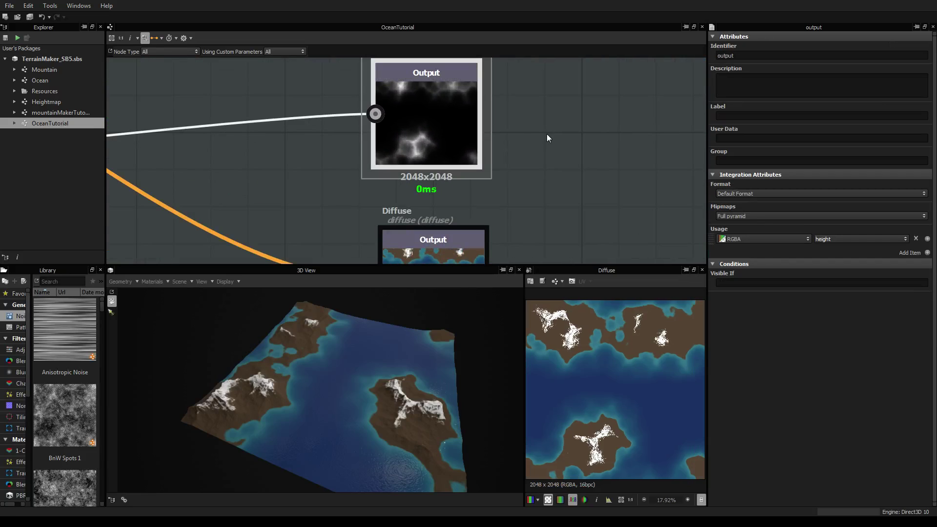
Step: Review the Diffuse, Normal and Specular output nodes and the connections that lead into them
middle_drag(531, 142, 571, 130)
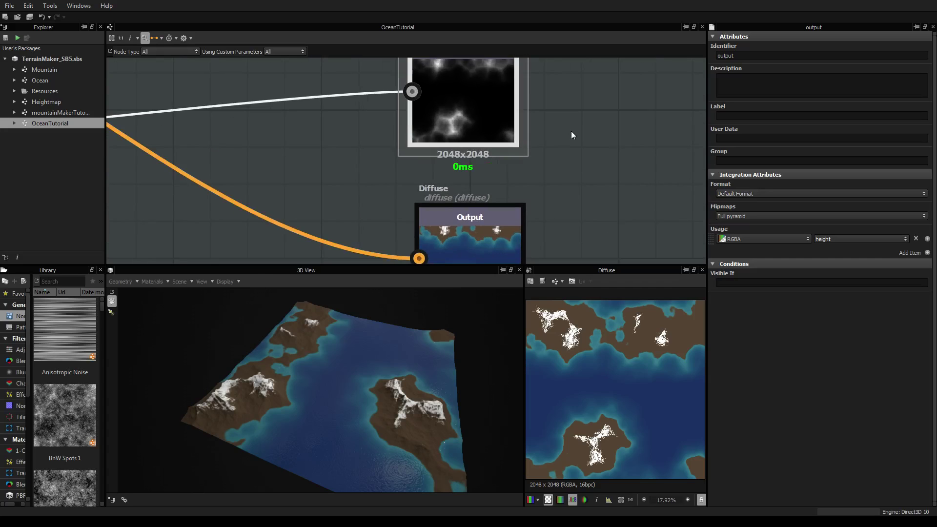
scroll(571, 130, down, 3)
middle_drag(604, 213, 591, 172)
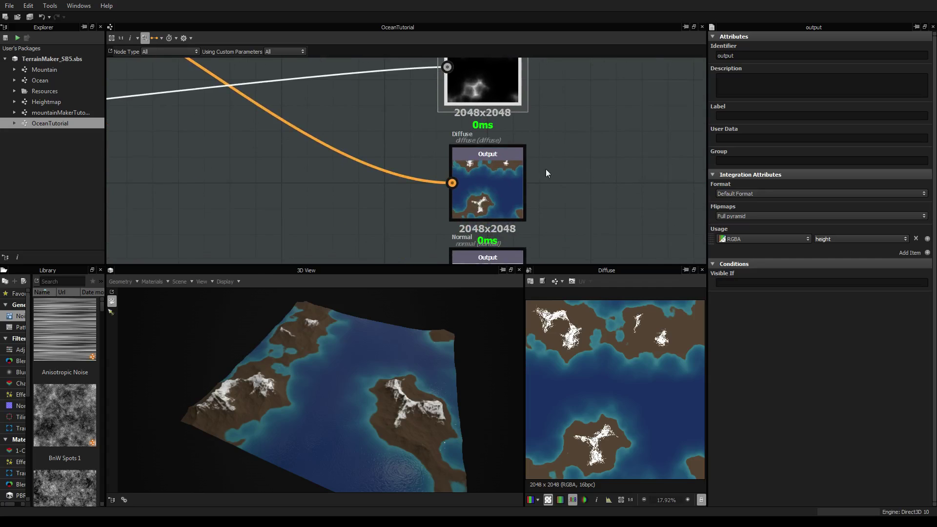
scroll(517, 195, up, 5)
scroll(533, 207, down, 2)
middle_drag(533, 206, 511, 145)
scroll(451, 168, down, 1)
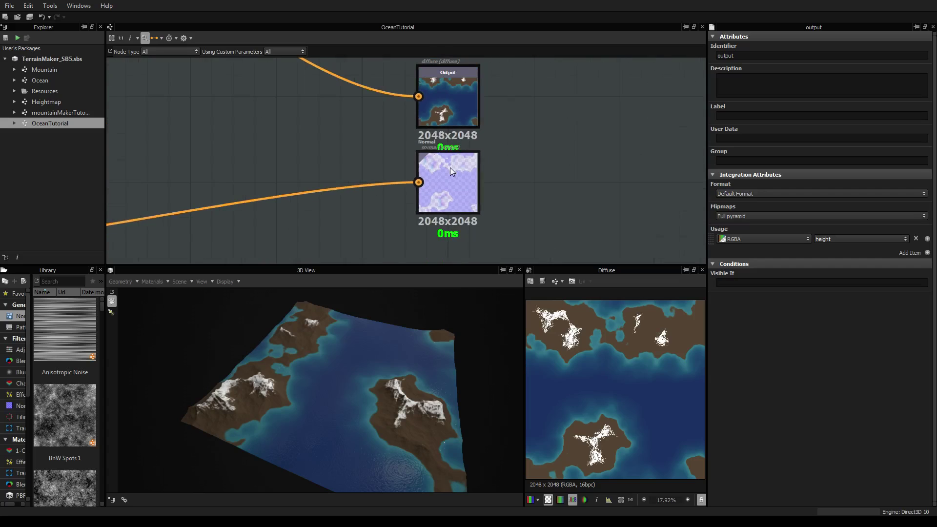
middle_drag(496, 205, 494, 92)
scroll(487, 145, up, 3)
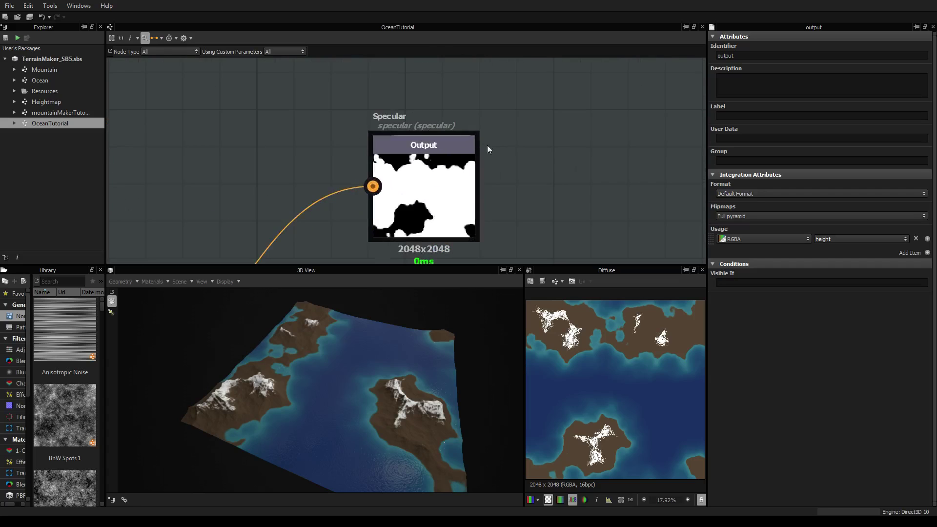
middle_drag(431, 184, 472, 155)
scroll(472, 154, down, 2)
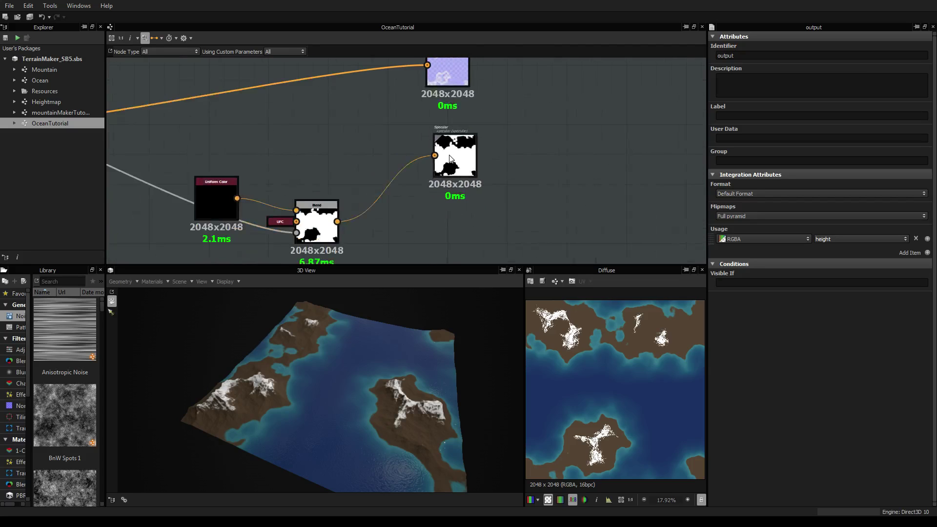
scroll(517, 132, down, 2)
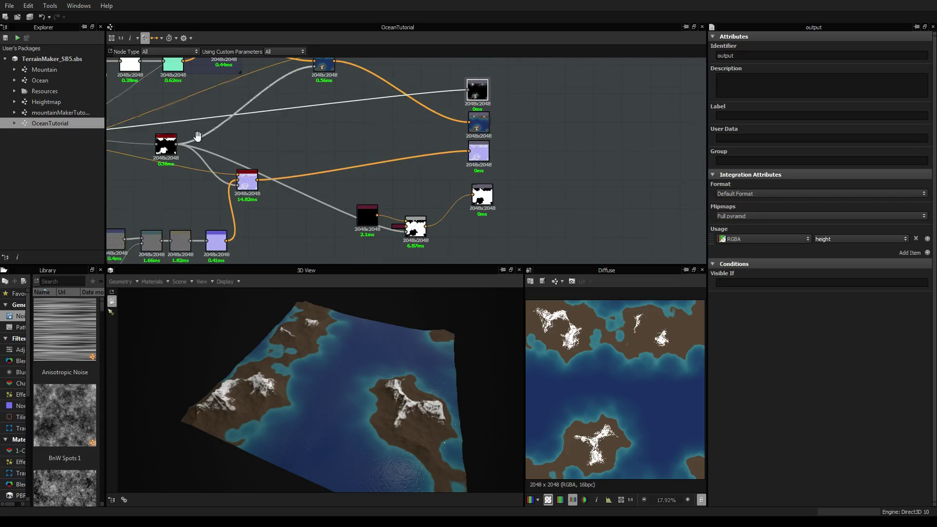
Step: Return to the SVG node before the Mountains frame and select it to review its mask
middle_drag(198, 136, 571, 149)
scroll(373, 153, up, 8)
middle_drag(267, 191, 408, 177)
scroll(408, 178, up, 1)
middle_drag(387, 136, 388, 160)
scroll(388, 159, up, 1)
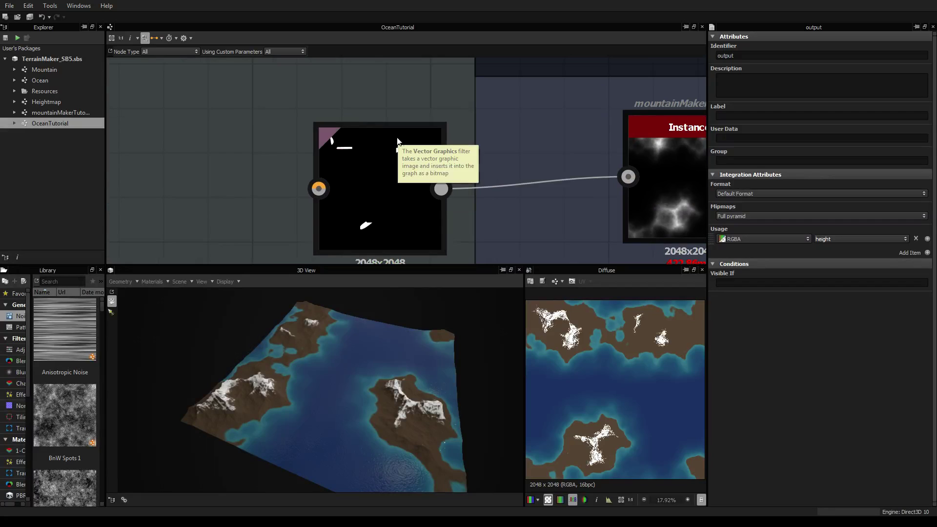
click(375, 163)
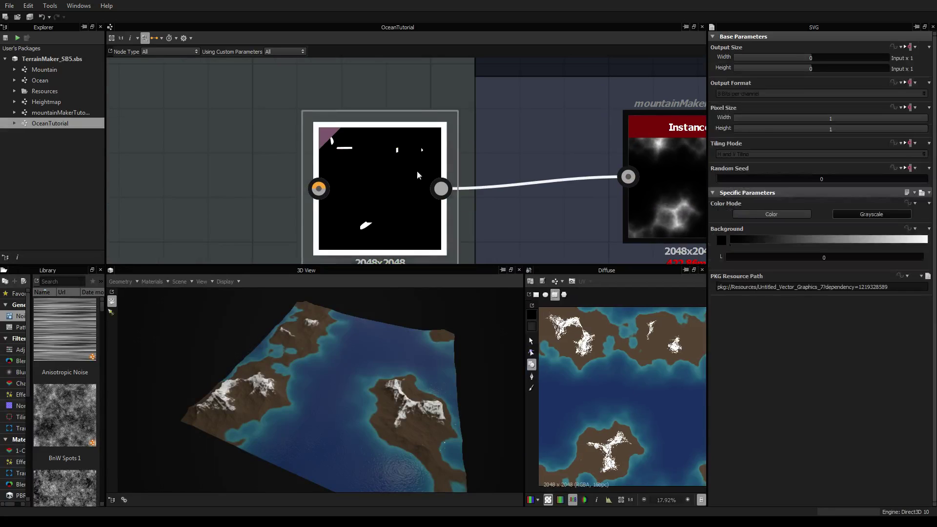
Step: Add a Grayscale Image Input node beside the SVG node and connect it to the Mountains instance in place of the SVG
scroll(393, 139, down, 2)
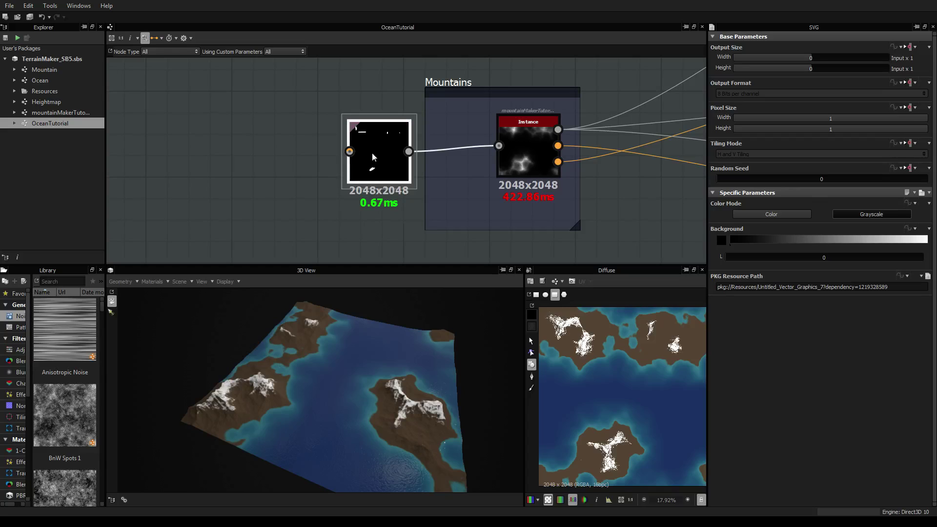
middle_drag(377, 150, 371, 179)
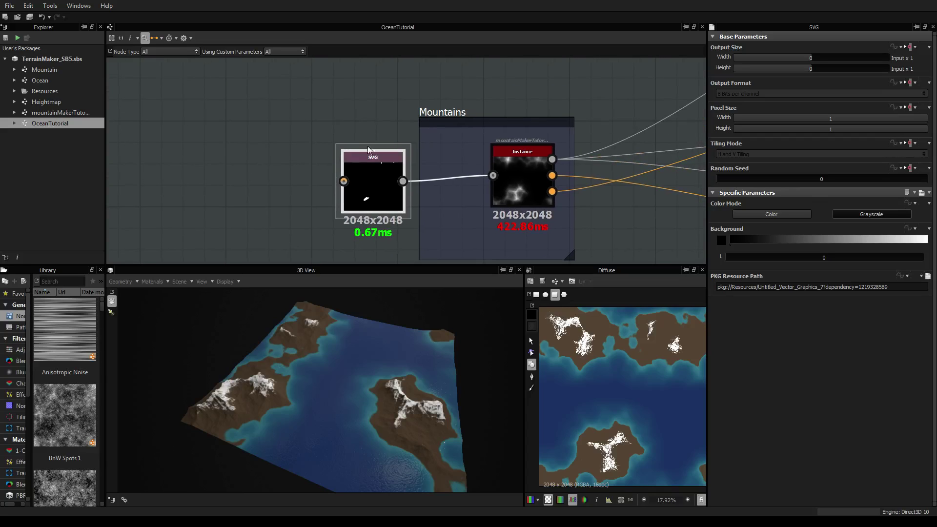
click(330, 107)
right_click(324, 108)
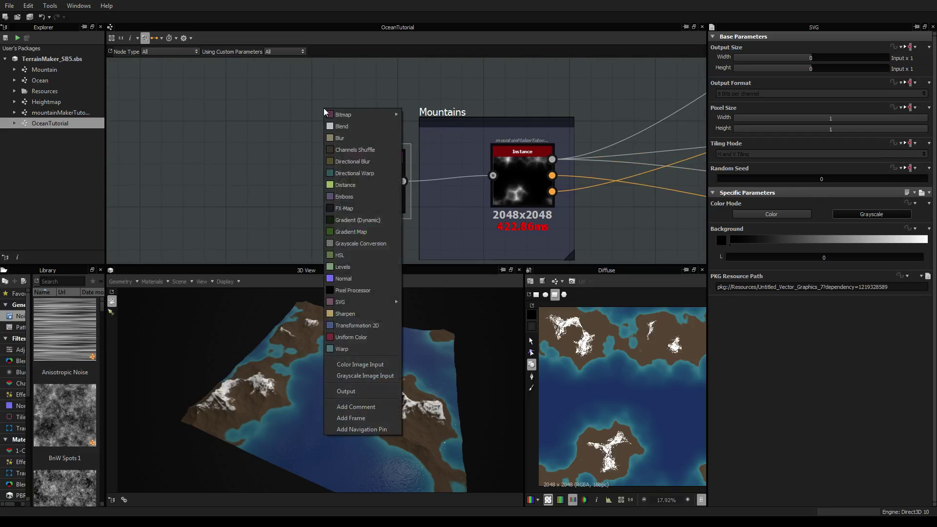
click(367, 374)
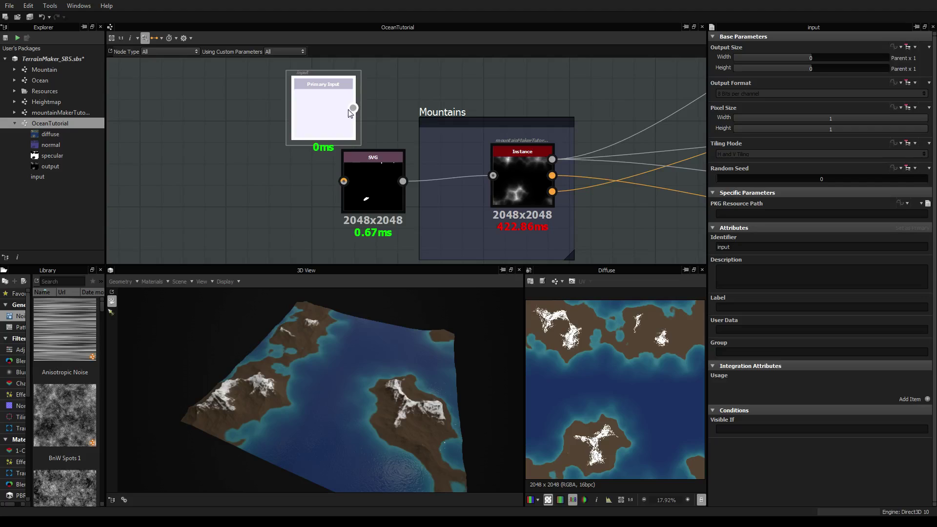
drag(353, 108, 494, 176)
middle_drag(439, 185, 403, 210)
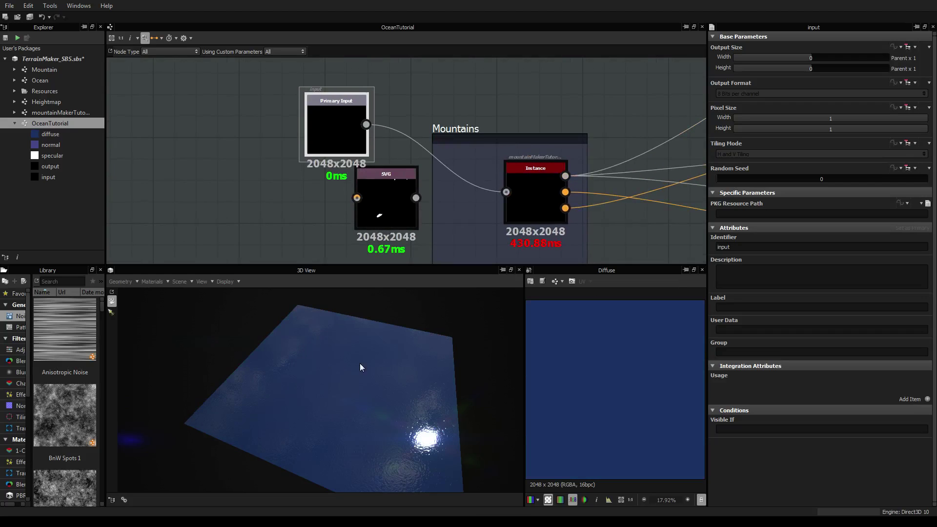
scroll(351, 388, up, 3)
scroll(350, 388, down, 3)
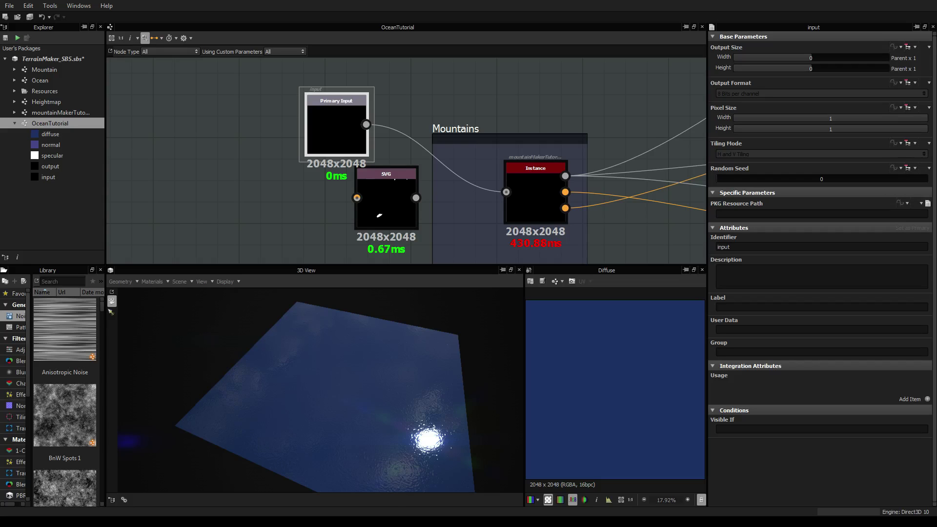
Step: Assign the MountainGuide resource to the Primary Input node as its preview image and move the node further away from the SVG node
drag(47, 183, 39, 88)
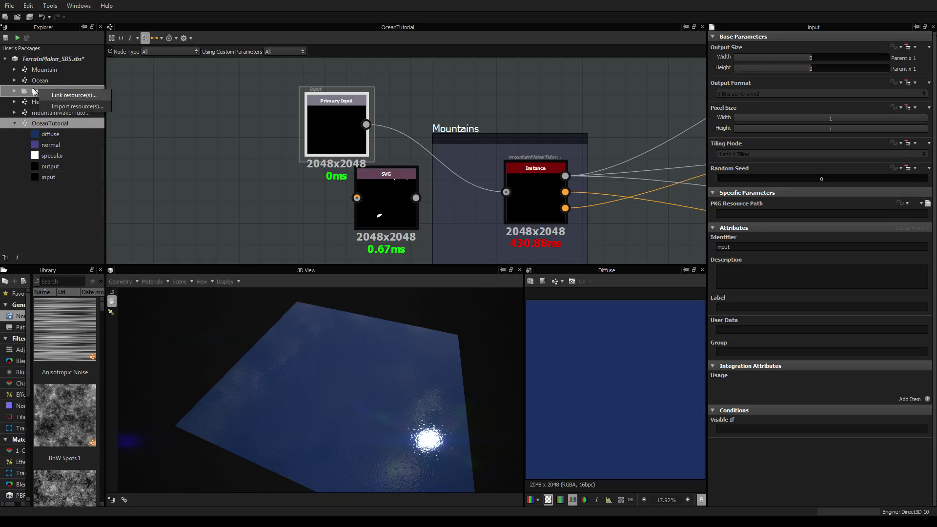
click(14, 92)
click(54, 189)
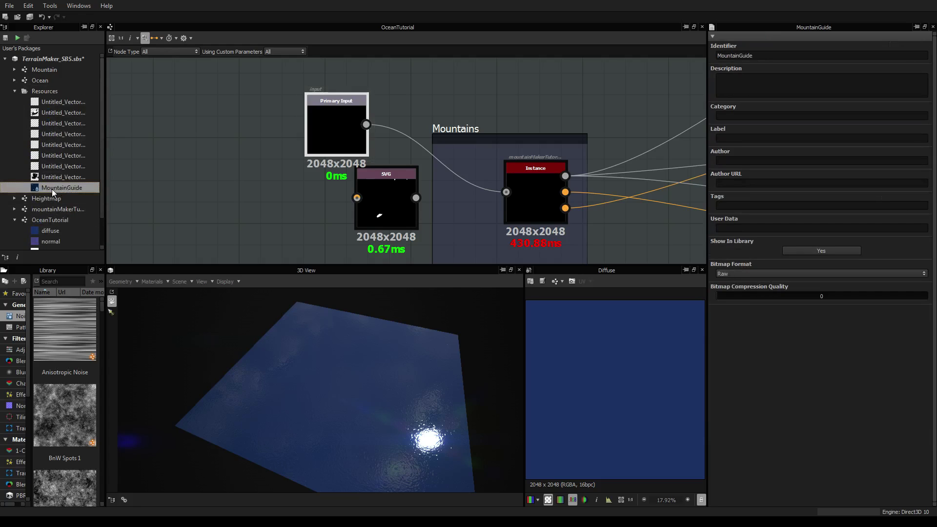
drag(49, 192, 335, 133)
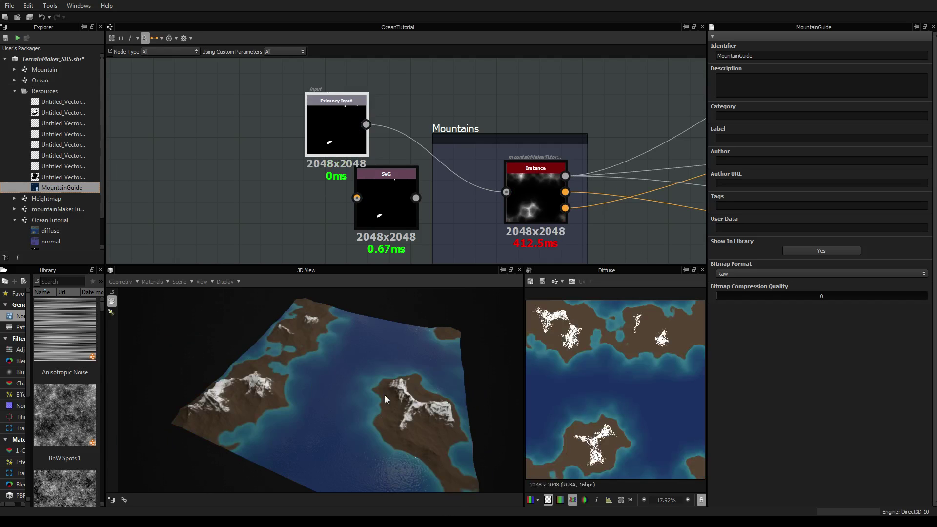
drag(411, 416, 347, 386)
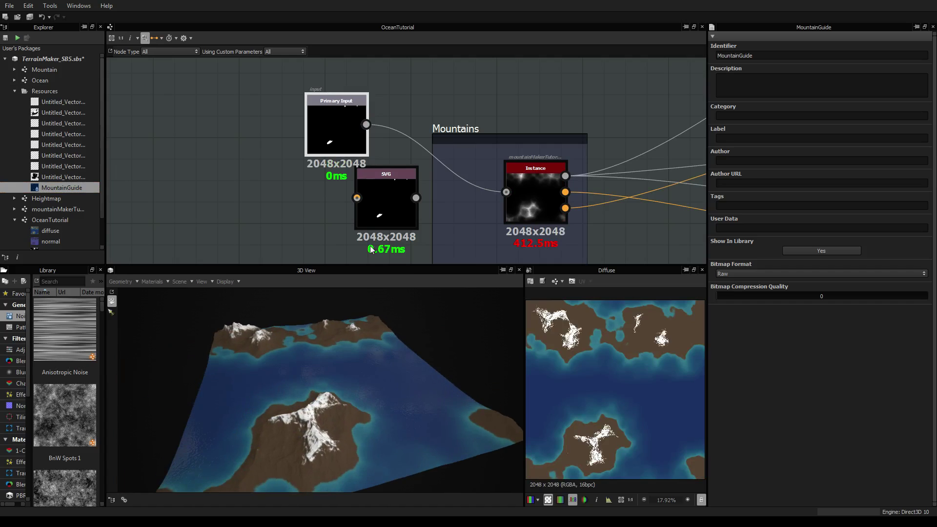
drag(335, 115, 300, 119)
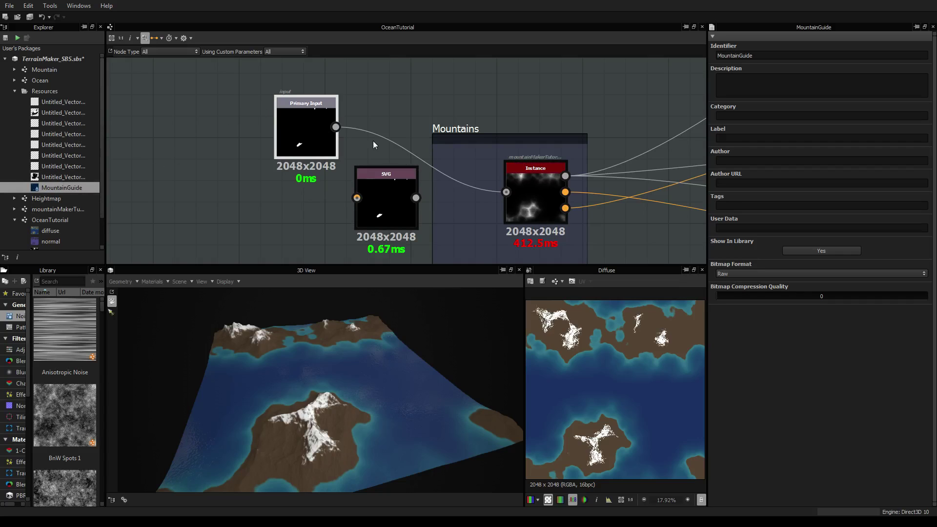
Step: Set the OceanTutorial graph's output size to Relative to Parent
scroll(281, 131, down, 2)
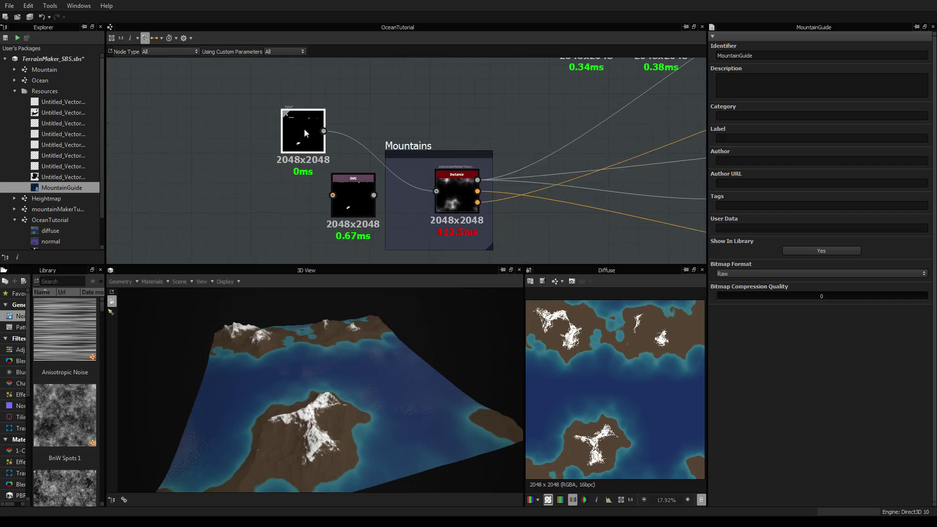
middle_drag(505, 174, 226, 163)
scroll(226, 164, down, 3)
middle_drag(583, 142, 521, 130)
middle_drag(386, 143, 418, 150)
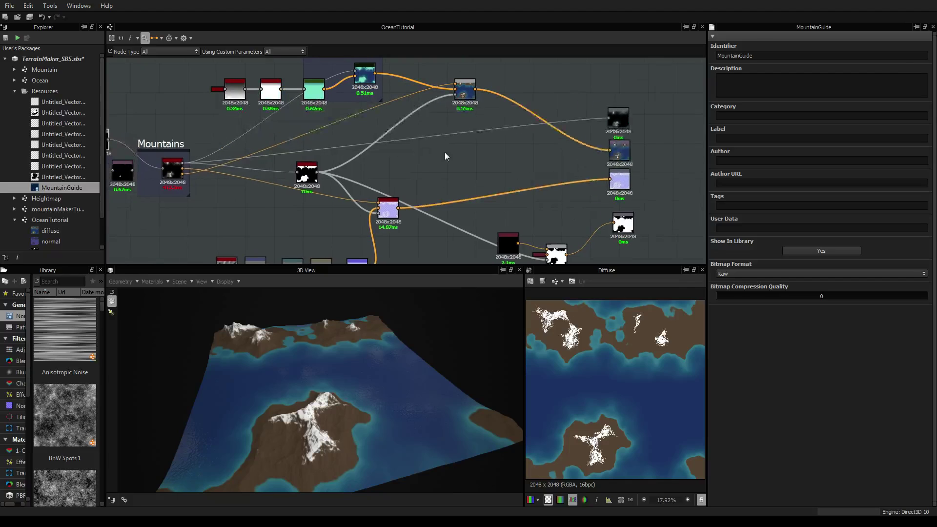
click(461, 153)
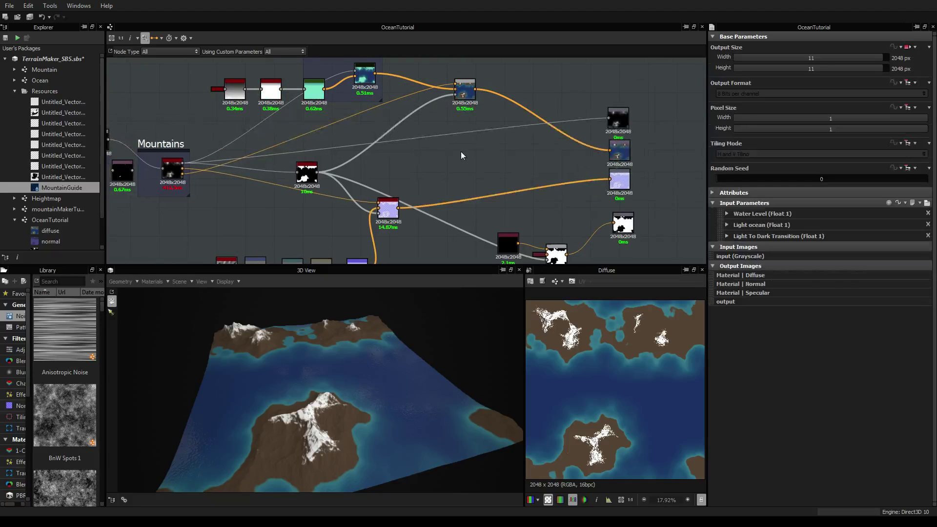
click(909, 47)
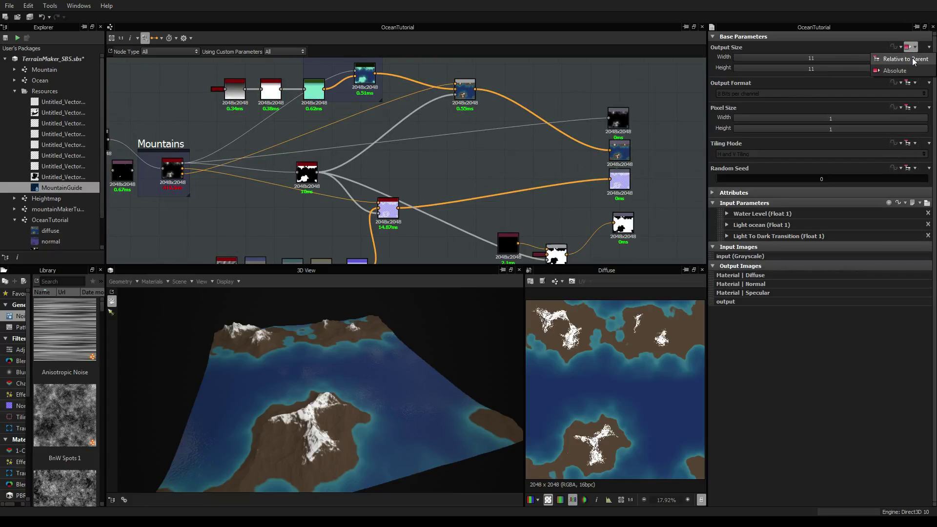
click(914, 60)
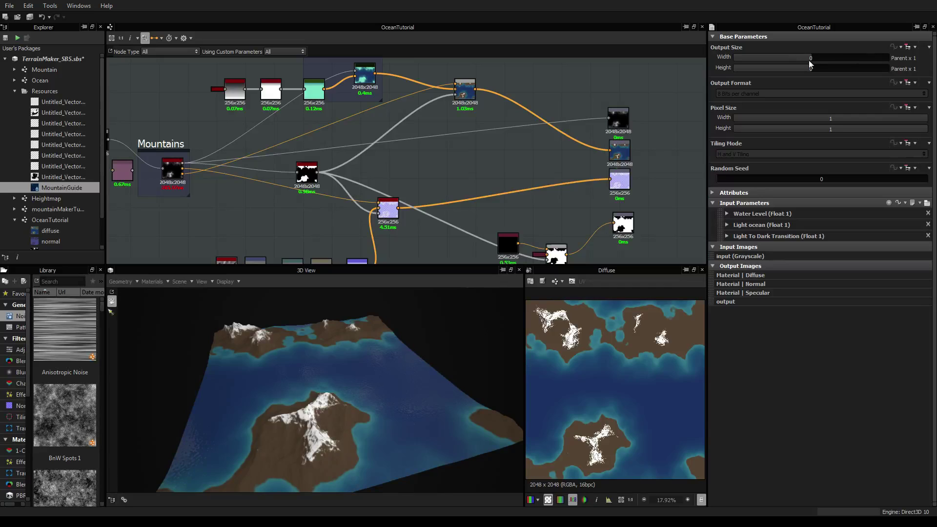
Step: Set the output size of the instance node in the Mountains frame to Relative to Parent
middle_drag(310, 114, 465, 124)
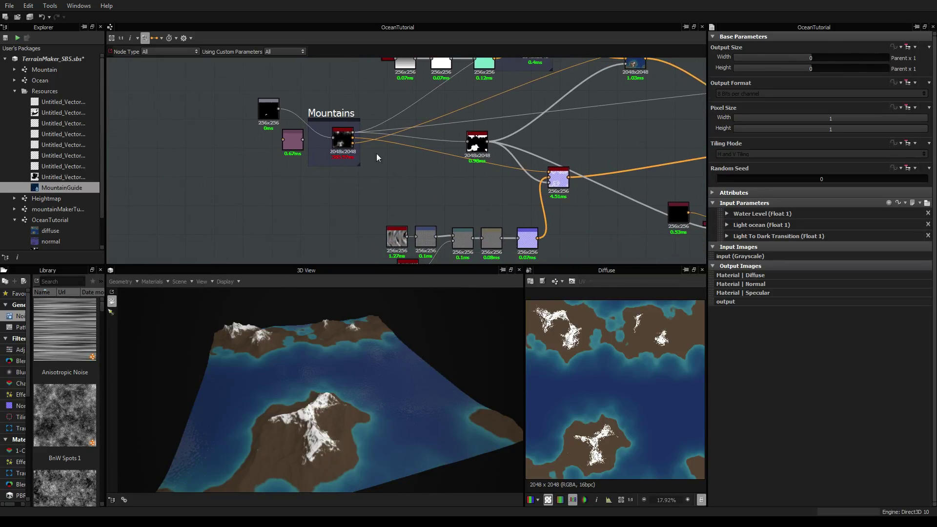
scroll(342, 145, up, 5)
scroll(340, 142, down, 3)
click(339, 128)
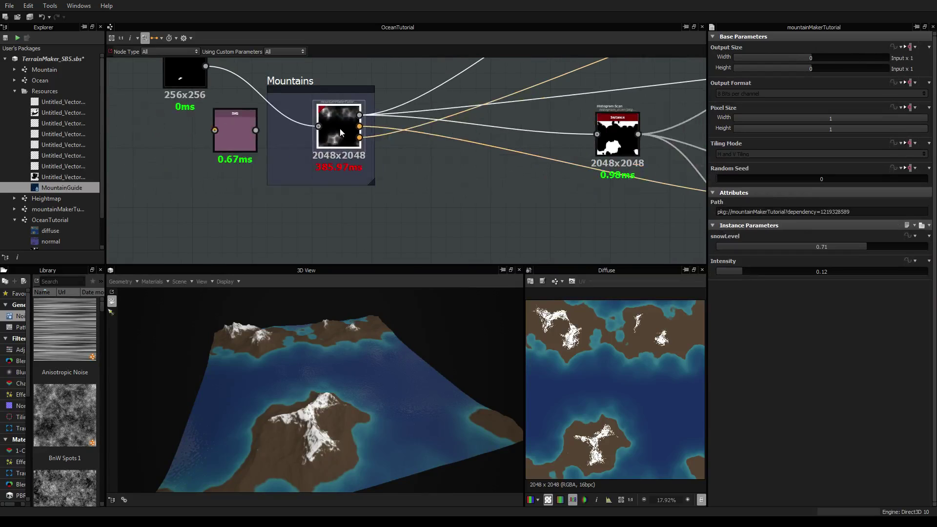
click(912, 46)
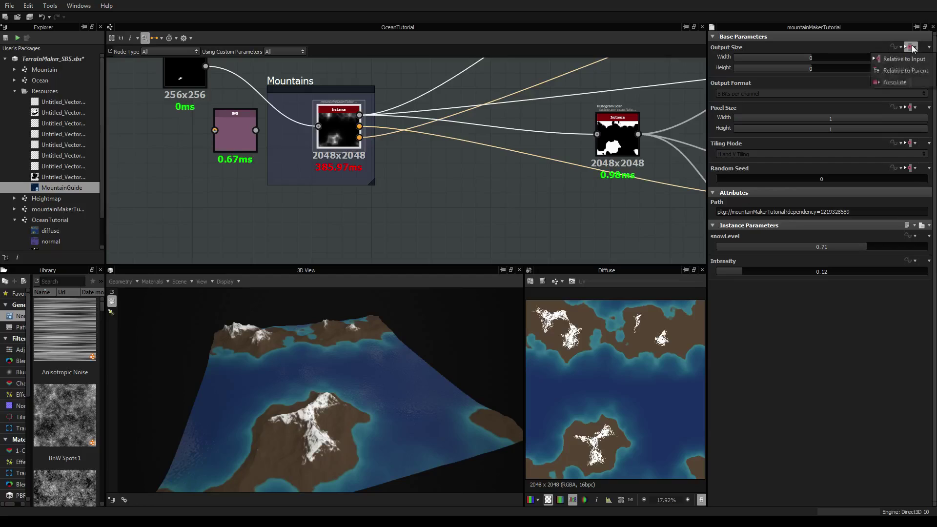
click(912, 72)
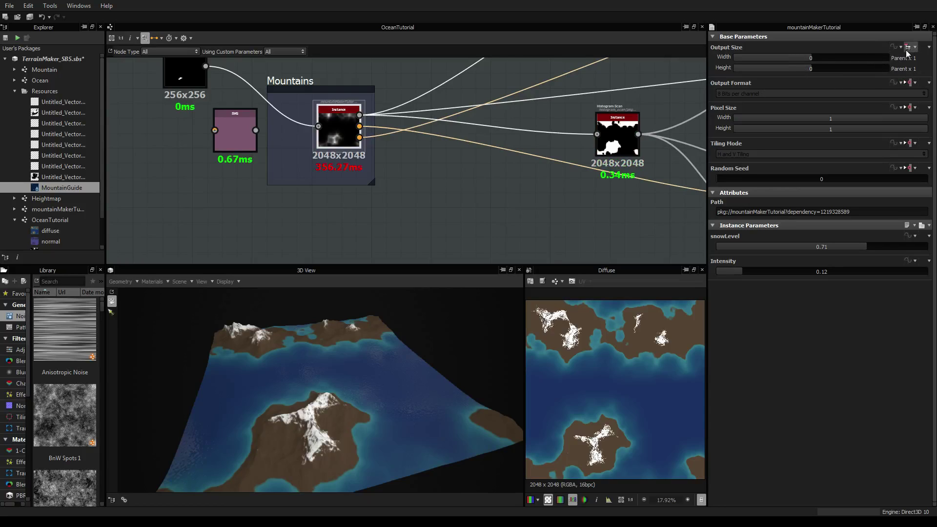
Step: Open the mountainMakerTutorial graph and set its output size to Relative to Parent
scroll(473, 184, down, 3)
scroll(547, 201, up, 3)
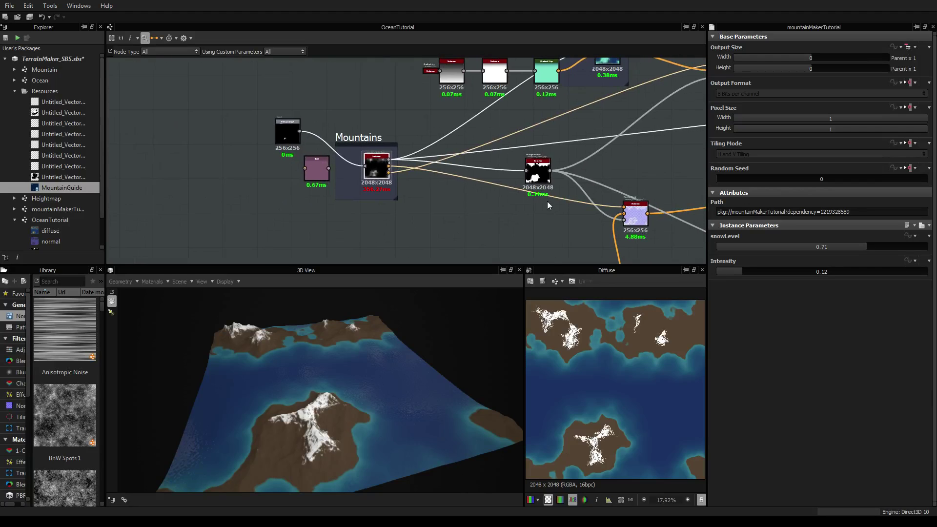
middle_drag(590, 207, 379, 155)
scroll(385, 146, down, 4)
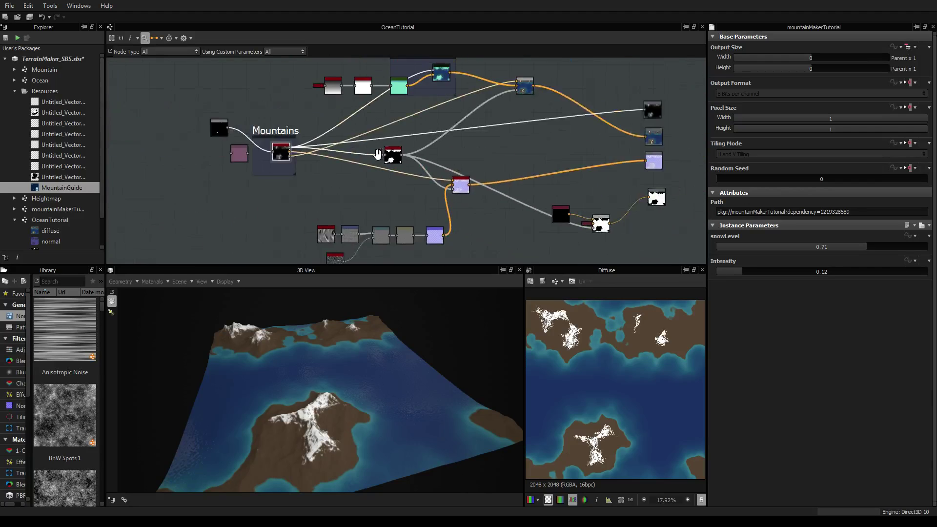
scroll(368, 157, up, 4)
scroll(369, 163, up, 1)
middle_drag(288, 152, 391, 146)
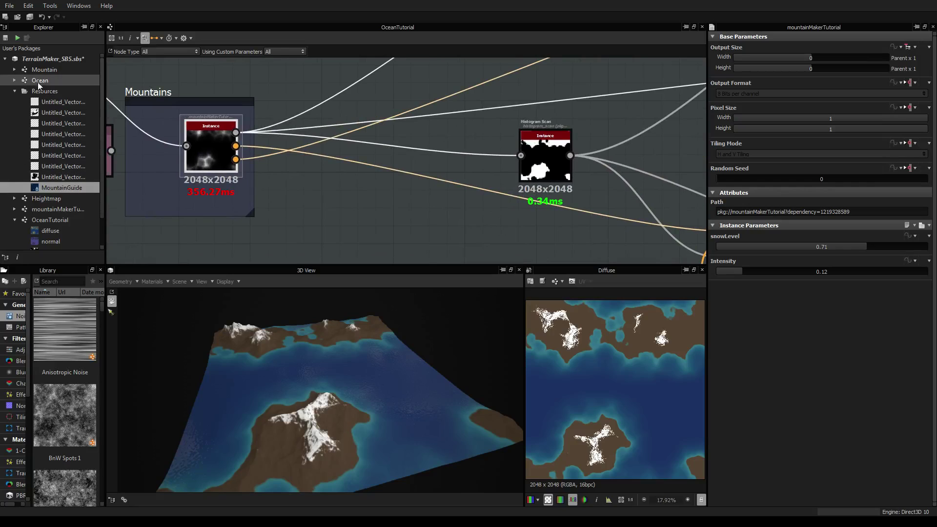
click(14, 92)
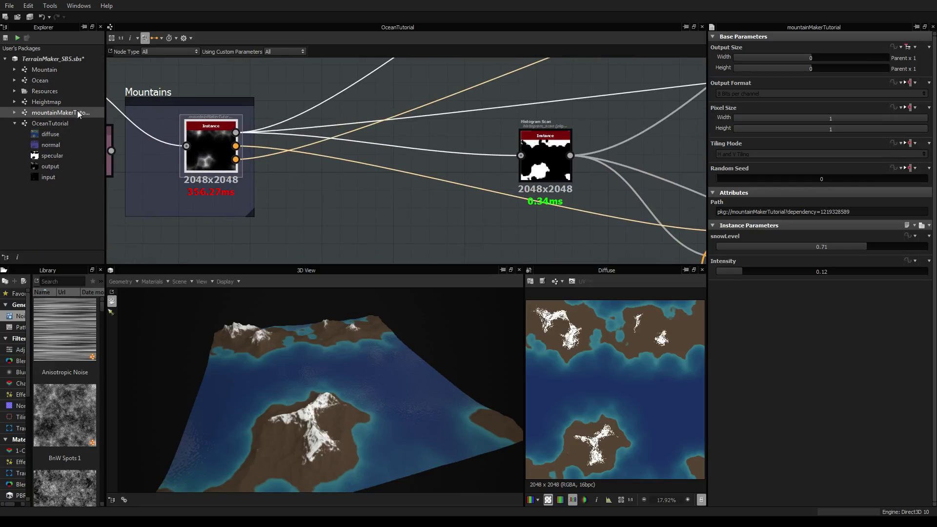
double_click(37, 113)
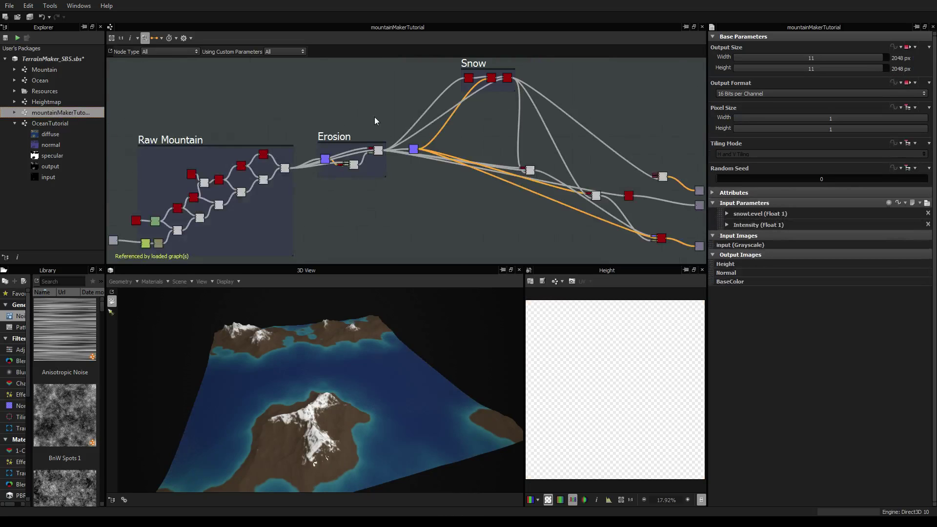
middle_drag(329, 123, 253, 135)
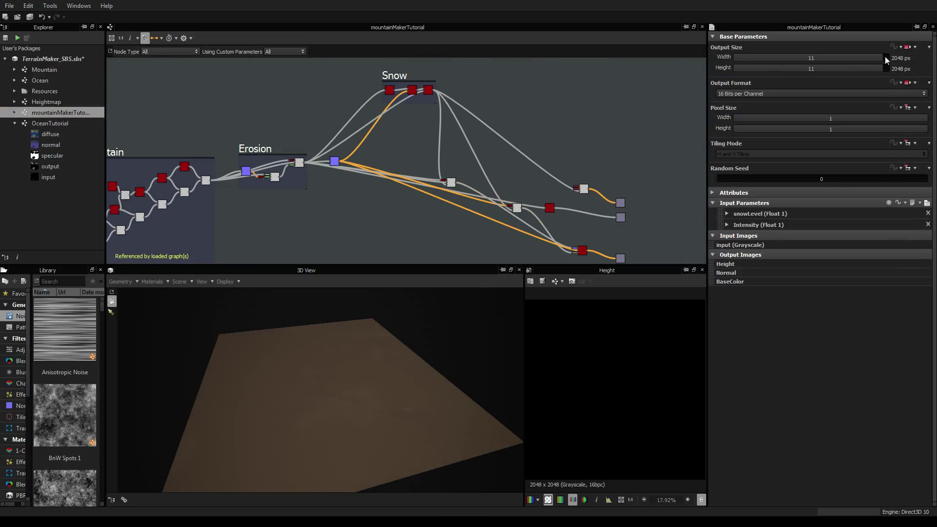
click(915, 48)
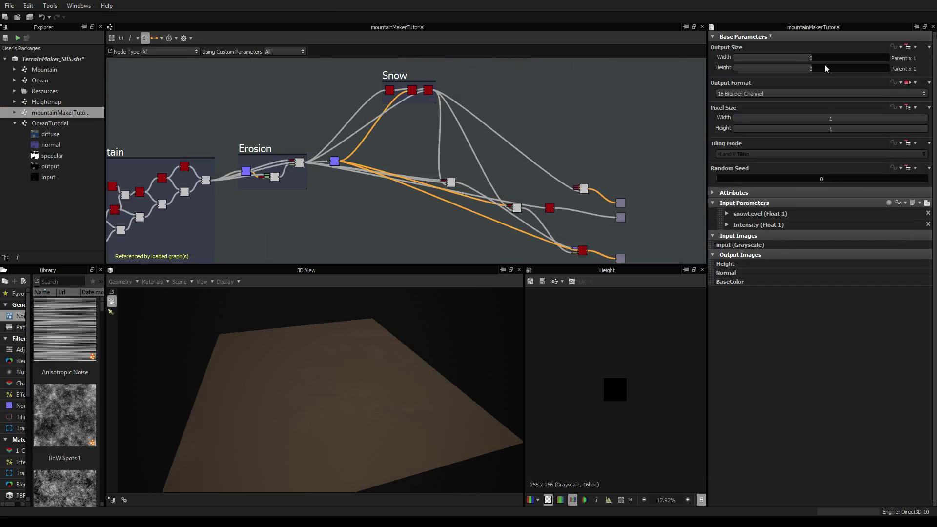
Step: Examine the node resolutions across the Raw Mountain, Erosion and Snow frames up to the outputs
middle_drag(195, 109, 368, 96)
scroll(309, 196, up, 4)
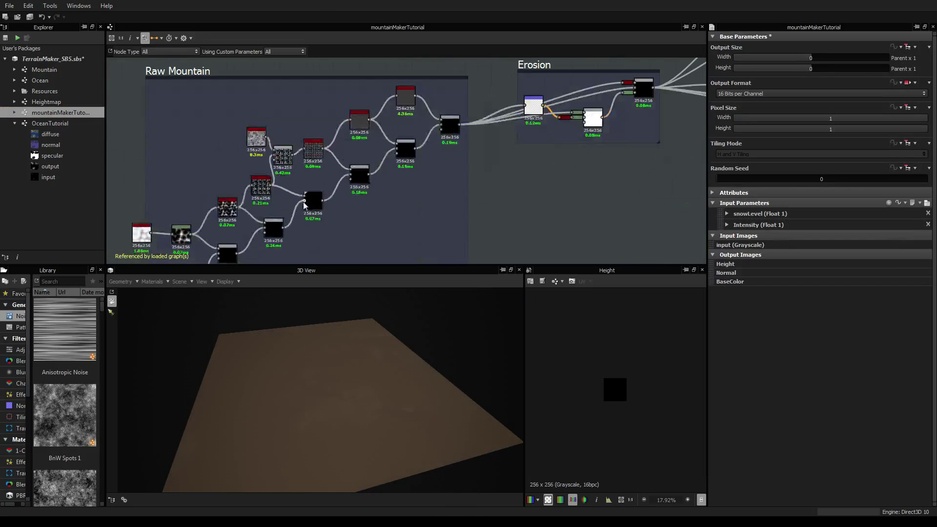
middle_drag(277, 214, 317, 164)
middle_drag(447, 102, 295, 163)
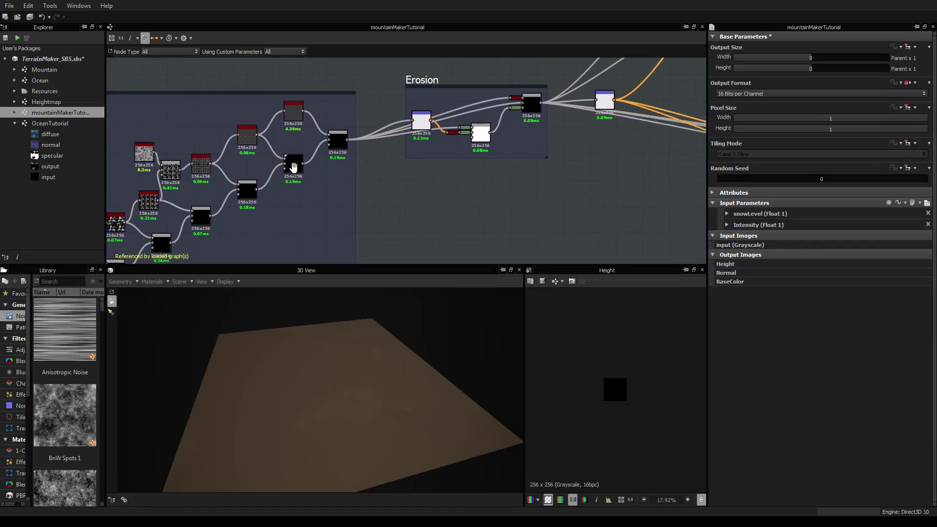
middle_drag(462, 158, 386, 182)
middle_drag(511, 159, 256, 251)
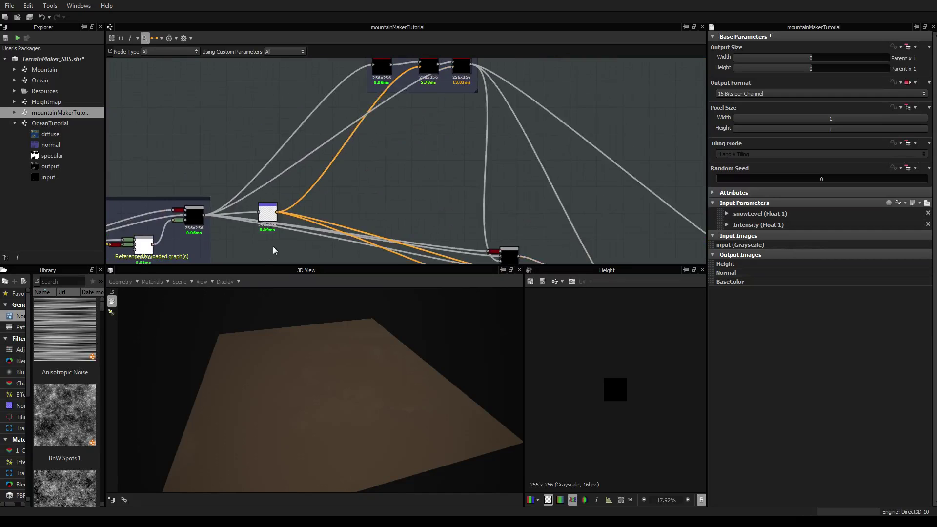
middle_drag(481, 208, 369, 97)
middle_drag(659, 175, 541, 122)
Step: Return to the OceanTutorial graph and check the resolution of the Mountains instance and the nodes around it
double_click(58, 124)
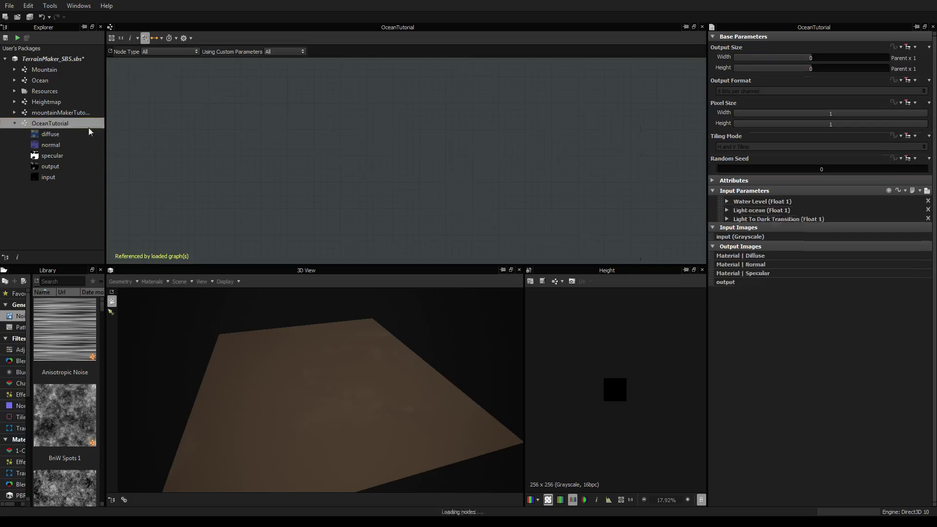
scroll(248, 159, up, 5)
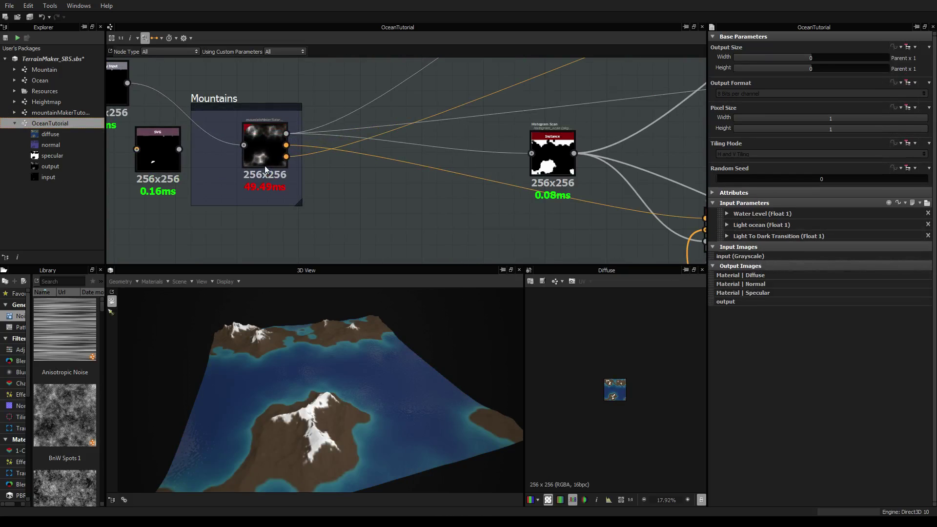
middle_drag(312, 181, 360, 179)
scroll(360, 179, down, 5)
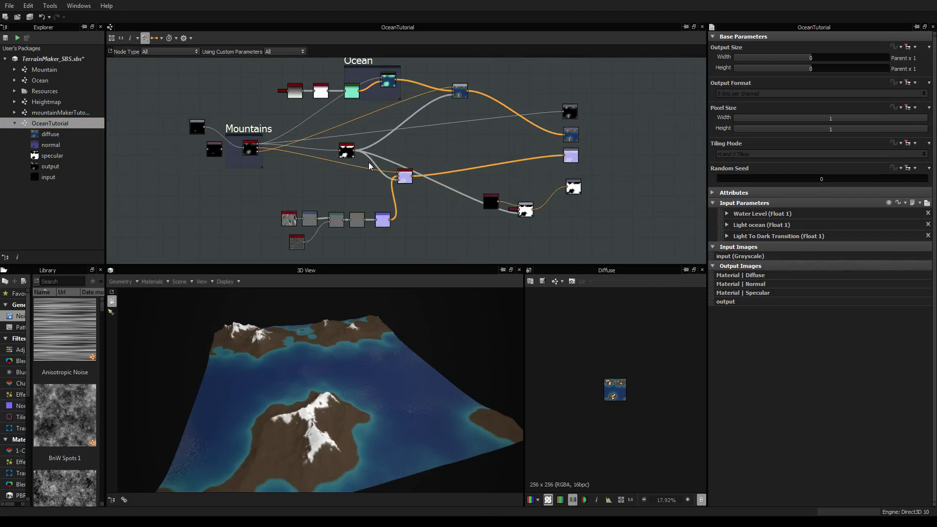
scroll(368, 162, up, 5)
scroll(347, 175, up, 3)
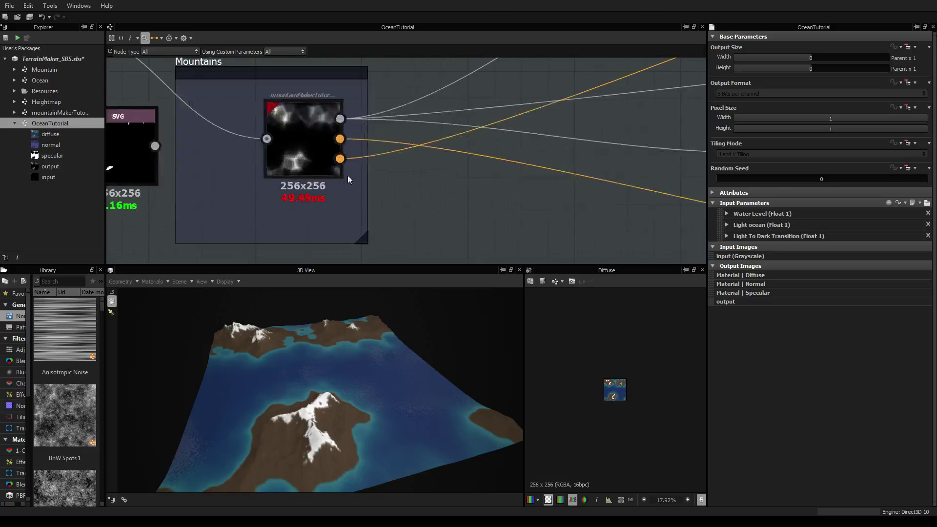
scroll(385, 180, down, 2)
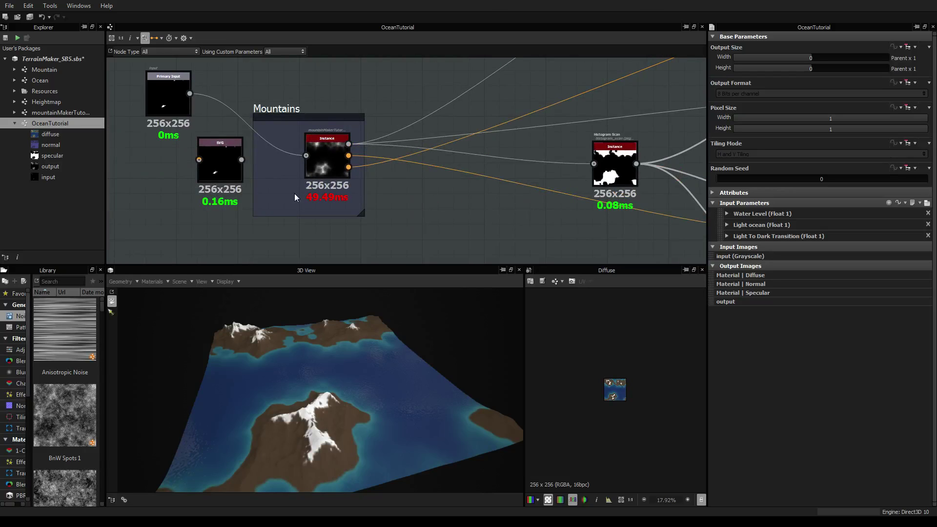
Step: Review the resolutions of the ocean color, normal and specular branches through to the output nodes
middle_drag(537, 154, 473, 146)
scroll(472, 145, down, 2)
middle_drag(640, 135, 395, 207)
scroll(448, 187, down, 2)
scroll(453, 172, up, 4)
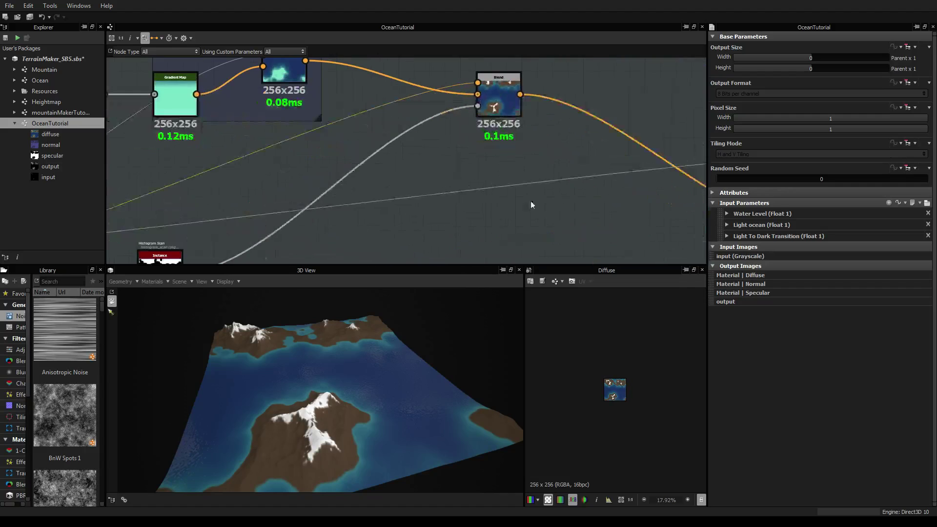
middle_drag(580, 204, 376, 106)
scroll(380, 108, down, 3)
middle_drag(347, 191, 473, 110)
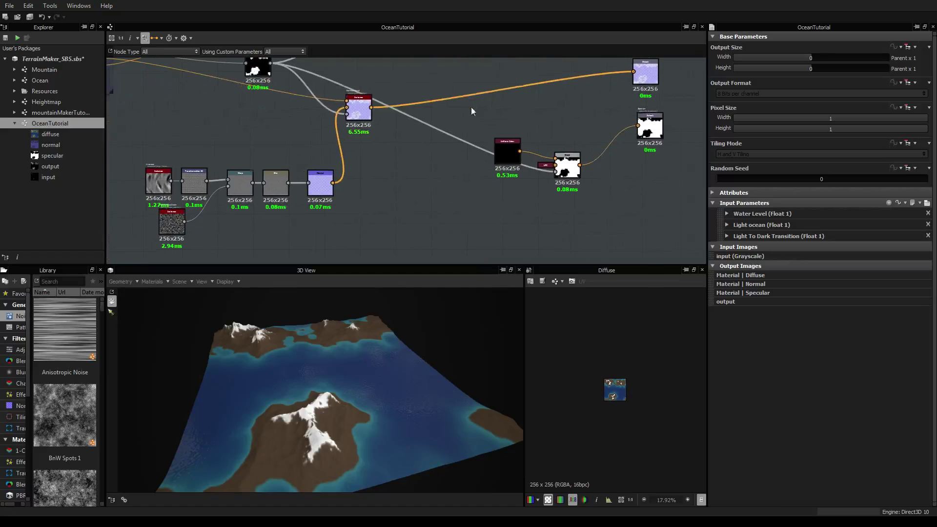
middle_drag(242, 186, 367, 132)
middle_drag(549, 154, 329, 196)
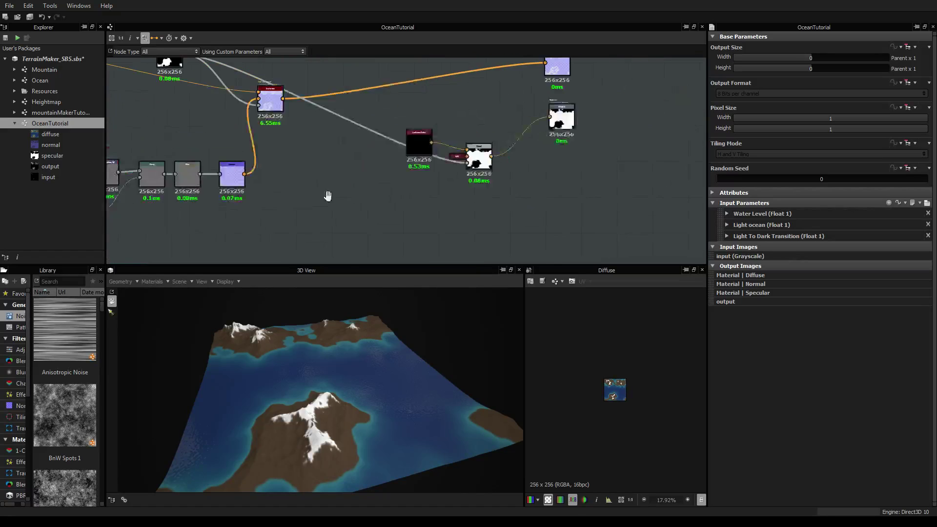
middle_drag(461, 69, 403, 179)
middle_drag(285, 151, 475, 149)
scroll(467, 144, down, 3)
middle_drag(564, 150, 406, 155)
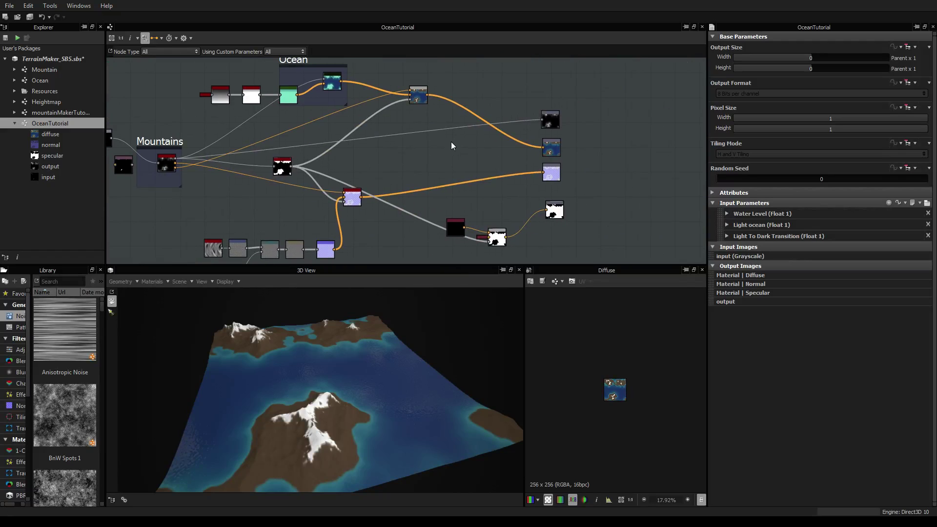
Step: Rename the identifier of the output node whose usage is height to Height
click(556, 125)
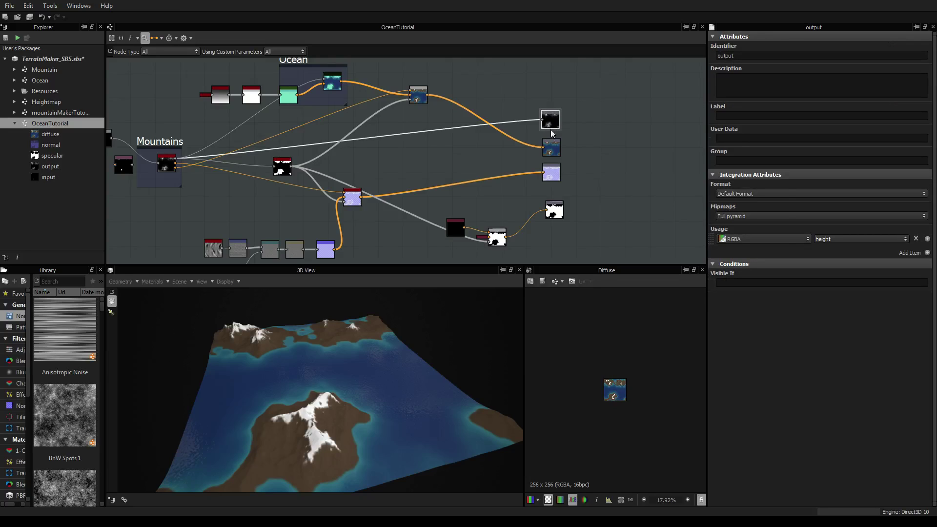
click(555, 149)
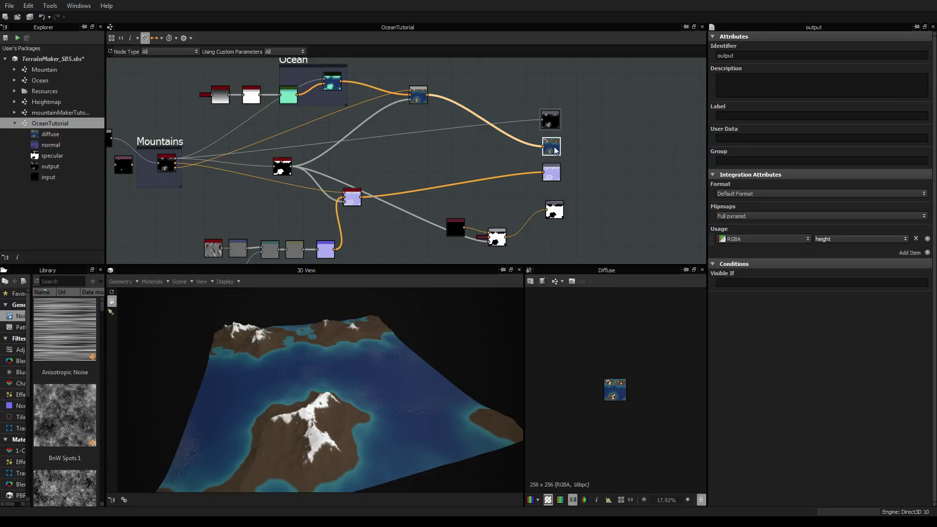
click(550, 172)
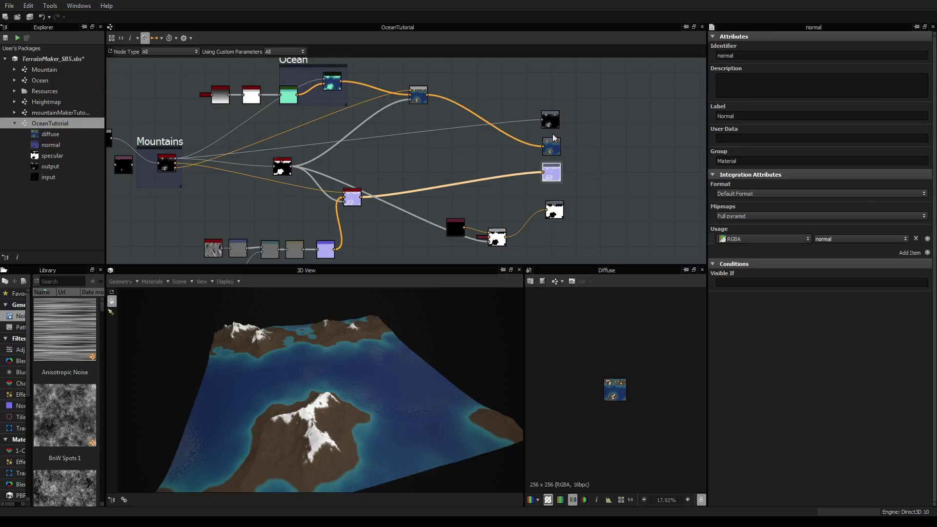
click(553, 117)
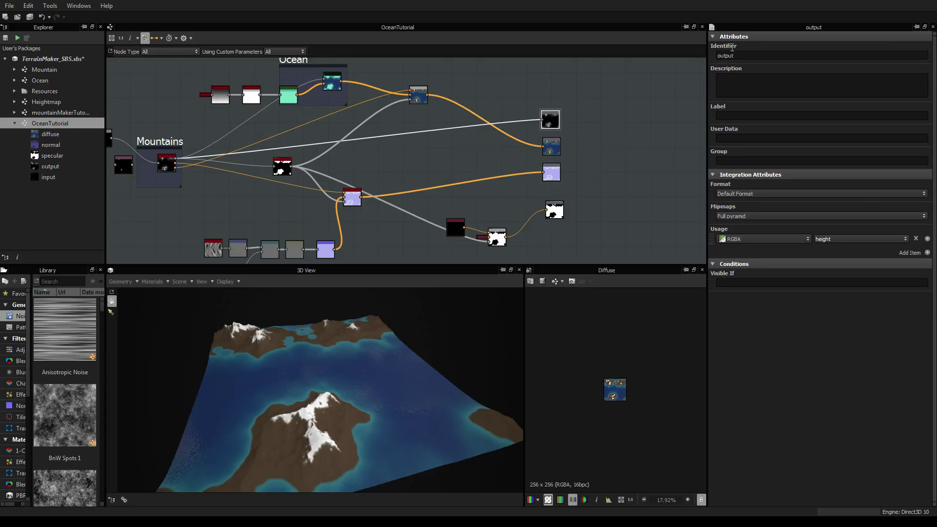
double_click(736, 56)
text(Height)
key(Return)
Step: Check the identifiers, labels and usages of the diffuse, normal and specular output nodes
click(555, 145)
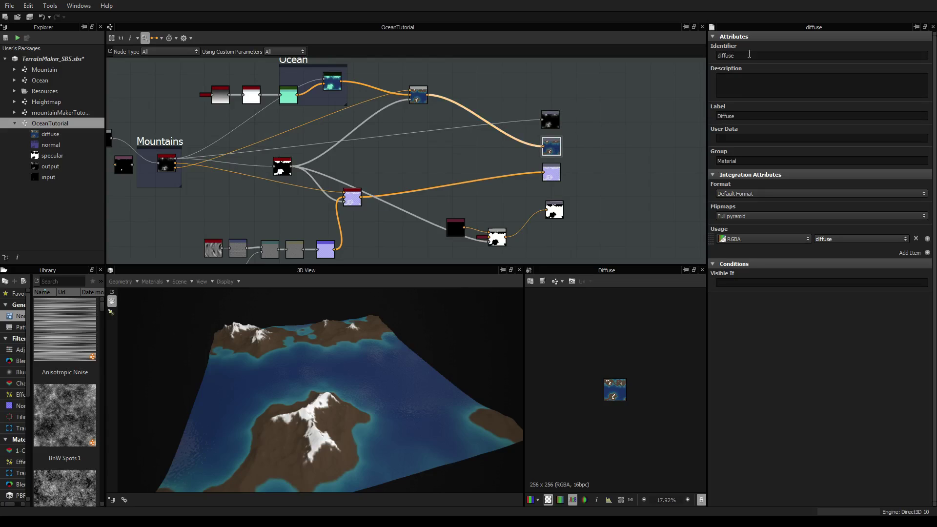
click(557, 174)
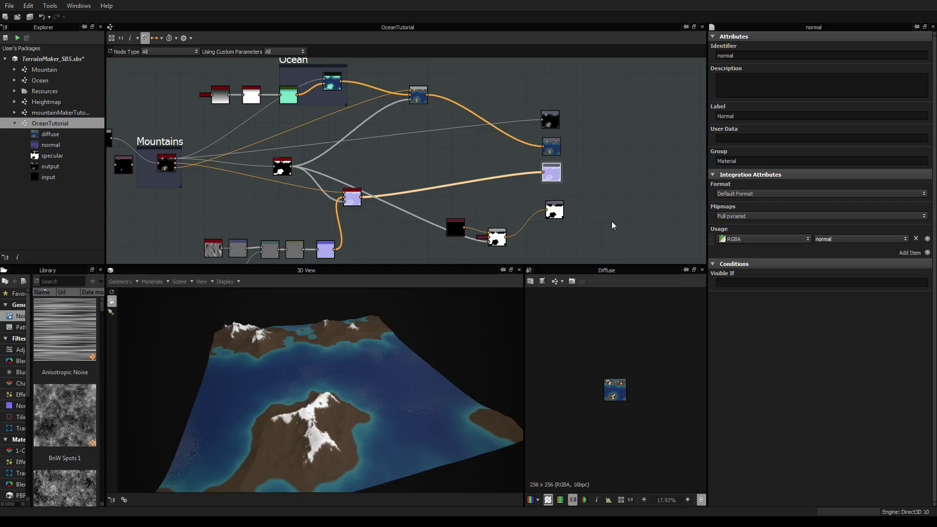
click(556, 210)
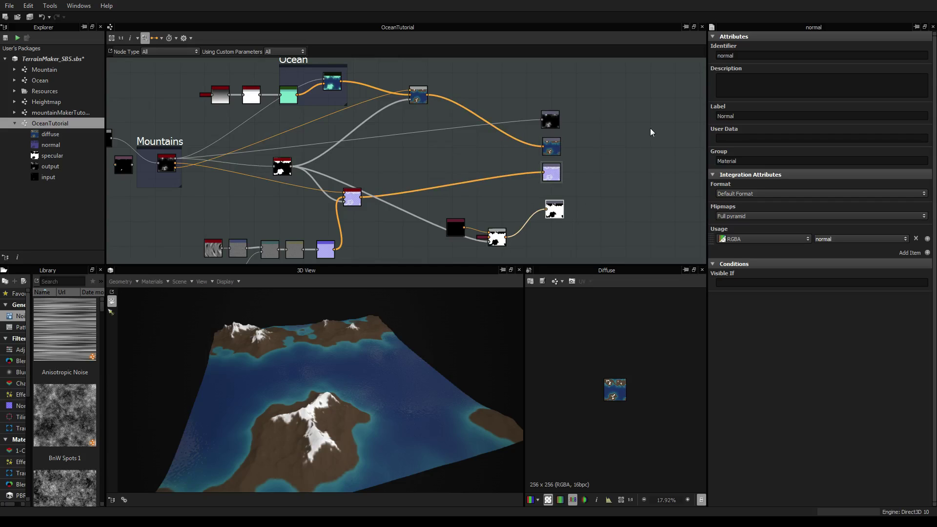
click(548, 211)
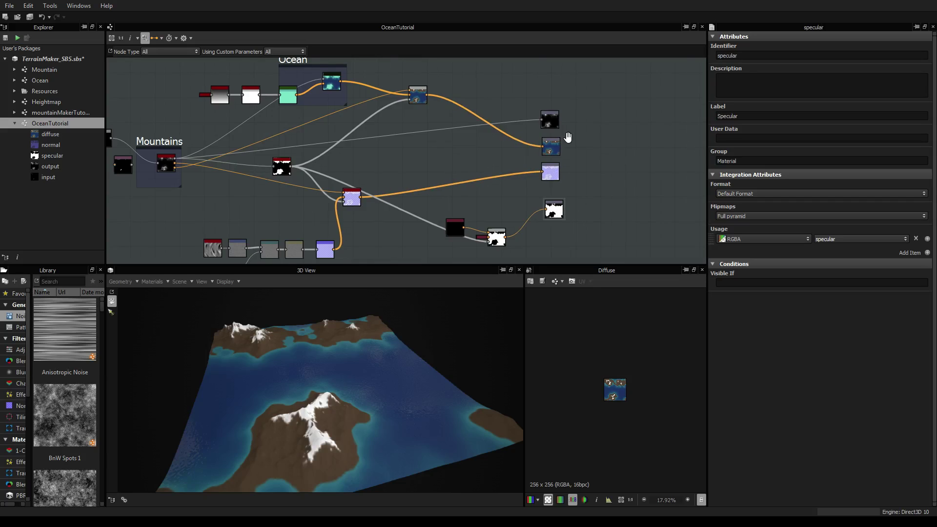
middle_drag(569, 135, 580, 137)
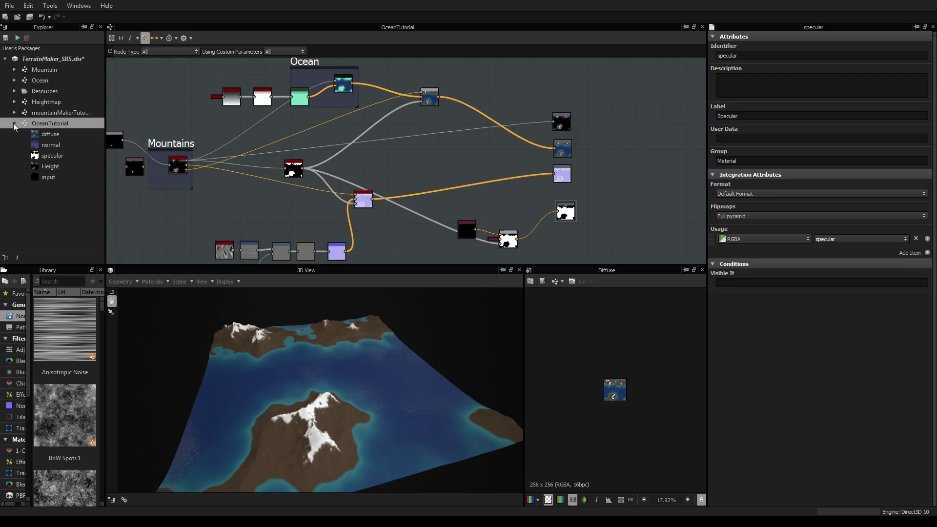
middle_drag(283, 131, 397, 170)
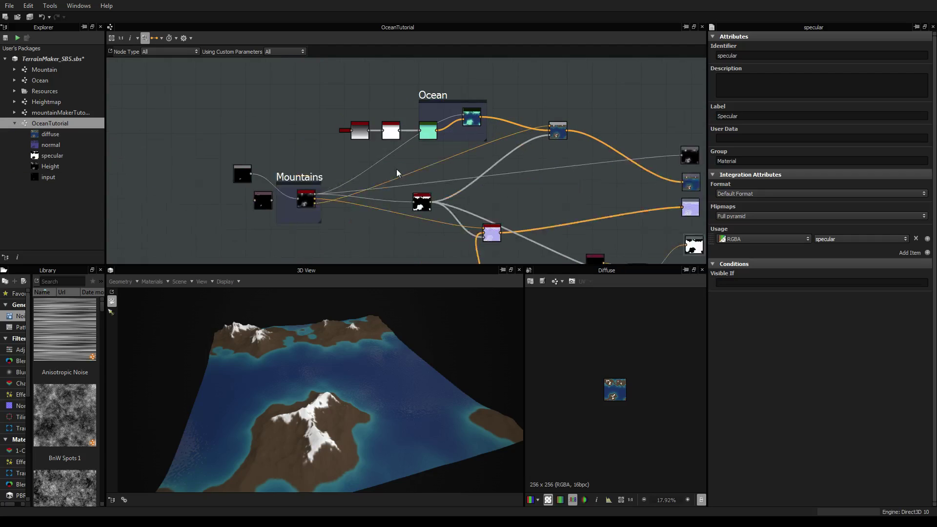
Step: Assign the OceanTutorial graph's Water Level input parameter to a group named Water
click(351, 95)
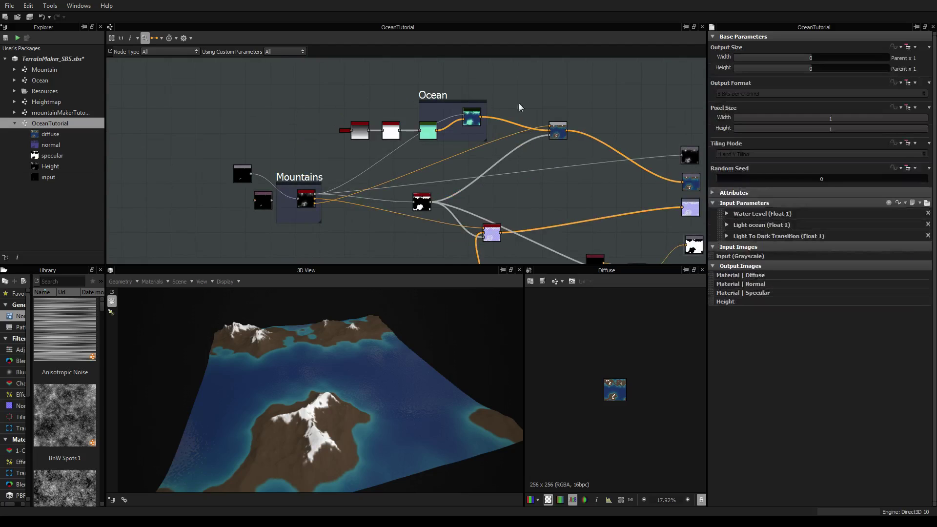
middle_drag(640, 105, 581, 107)
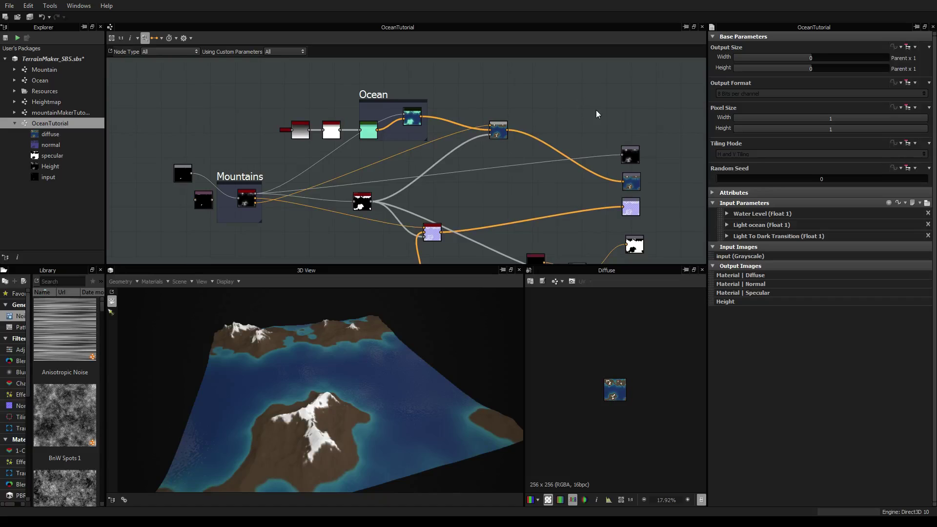
click(727, 237)
click(727, 225)
click(727, 214)
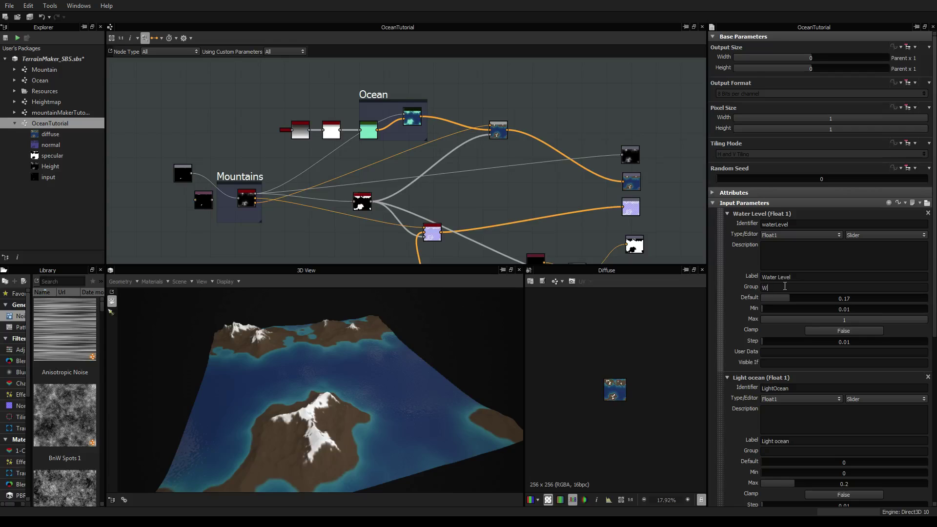
drag(779, 289, 725, 286)
scroll(821, 387, down, 1)
scroll(821, 387, down, 2)
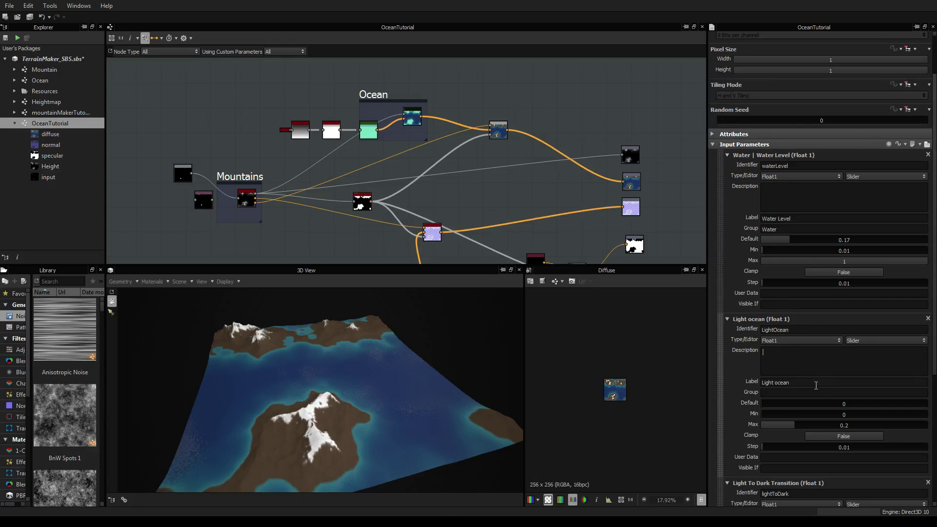
Step: Assign the Light ocean and Light To Dark Transition input parameters to the Water group and collapse all three parameters
text(Water)
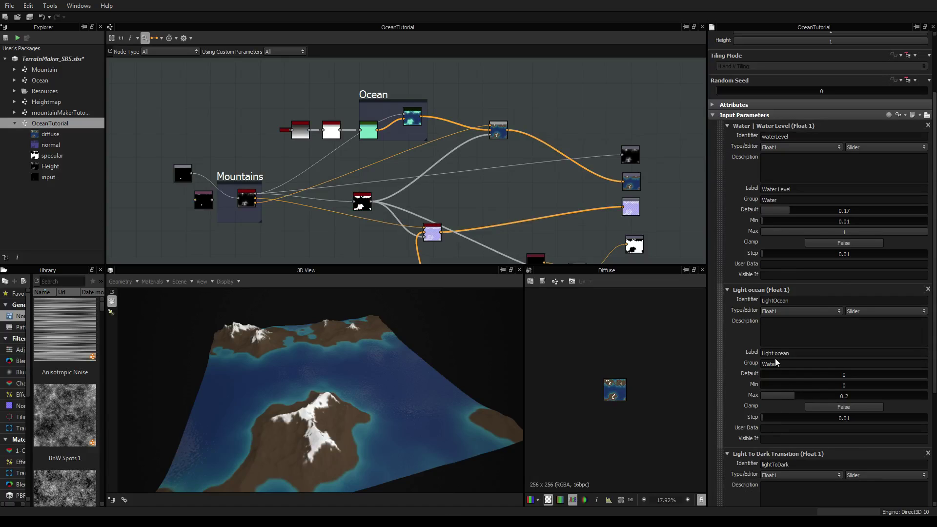
click(745, 391)
scroll(760, 431, down, 2)
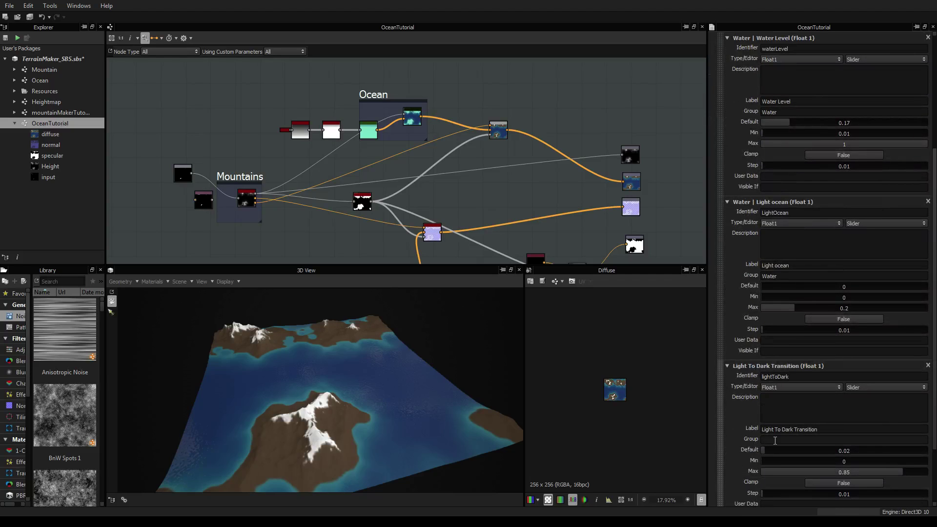
text(Water)
click(725, 361)
click(727, 272)
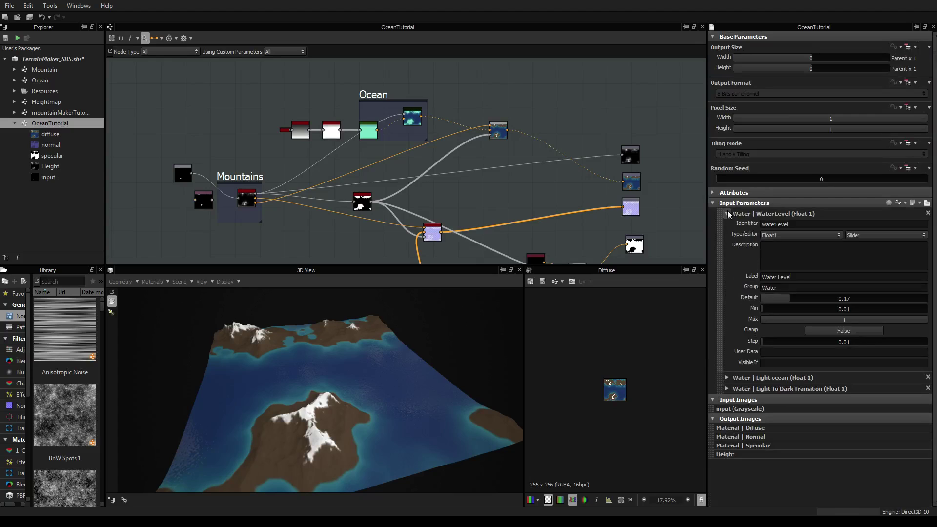
click(727, 213)
Step: Preview the grouped Water input parameters and inspect the ocean and mountains of the 3D terrain up close
drag(518, 323, 366, 361)
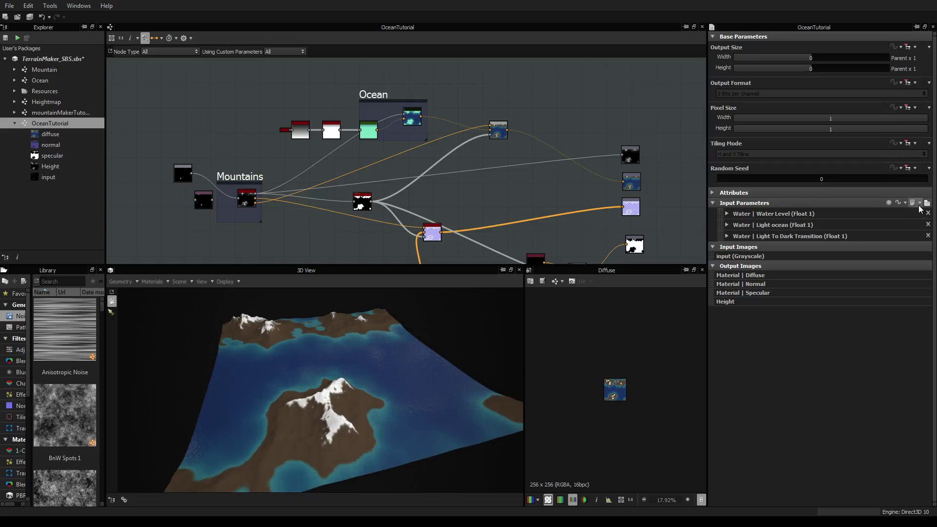
click(927, 203)
click(722, 213)
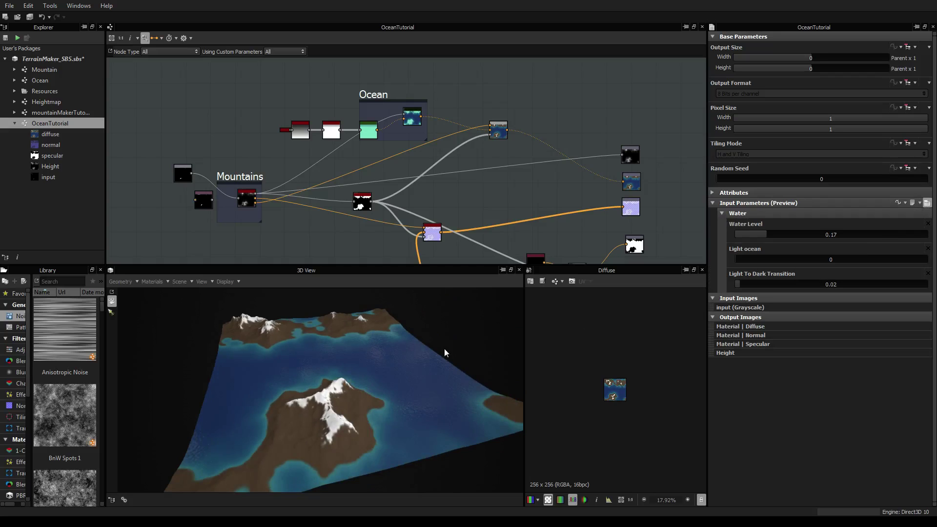
scroll(331, 379, up, 4)
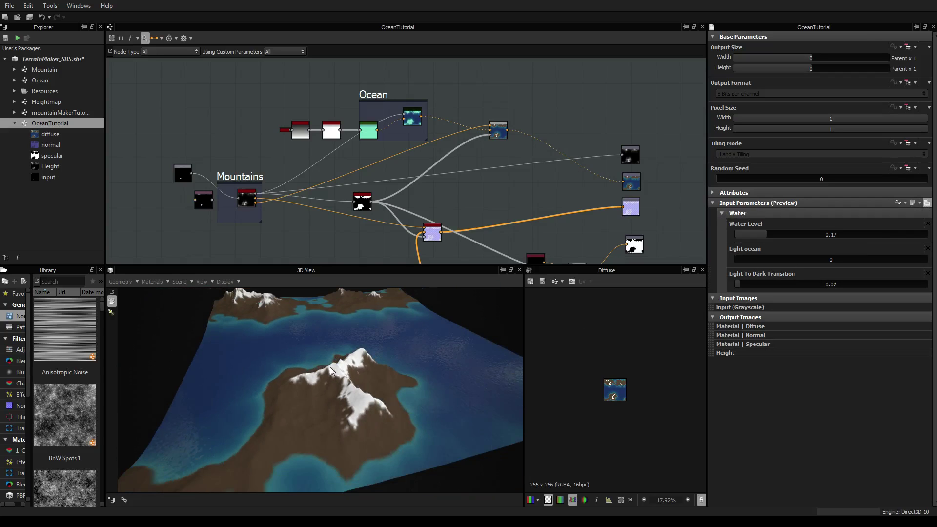
drag(262, 376, 354, 373)
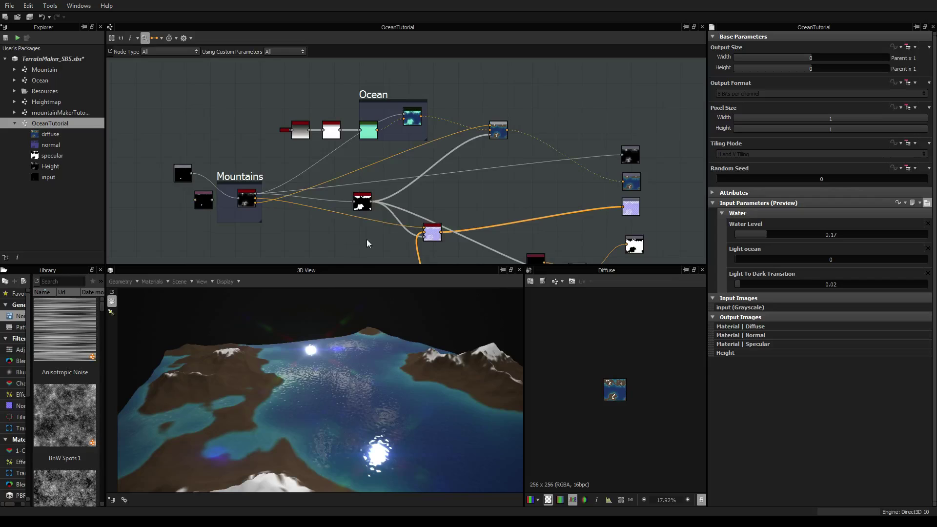
click(721, 213)
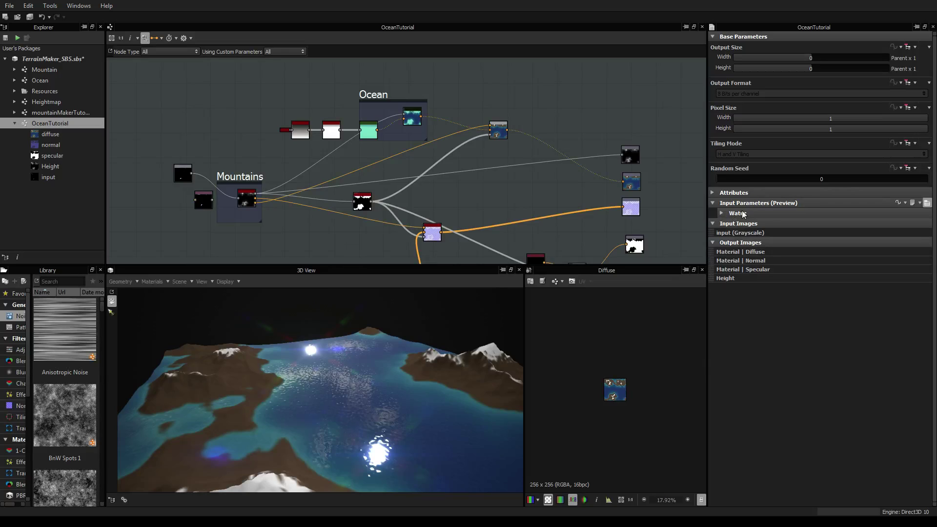
click(766, 216)
click(766, 216)
Step: Choose snowLevel and Intensity of the Mountains instance as exposed parameters, with the graph input identifier prefix snow_
middle_drag(240, 196, 353, 196)
scroll(353, 195, up, 4)
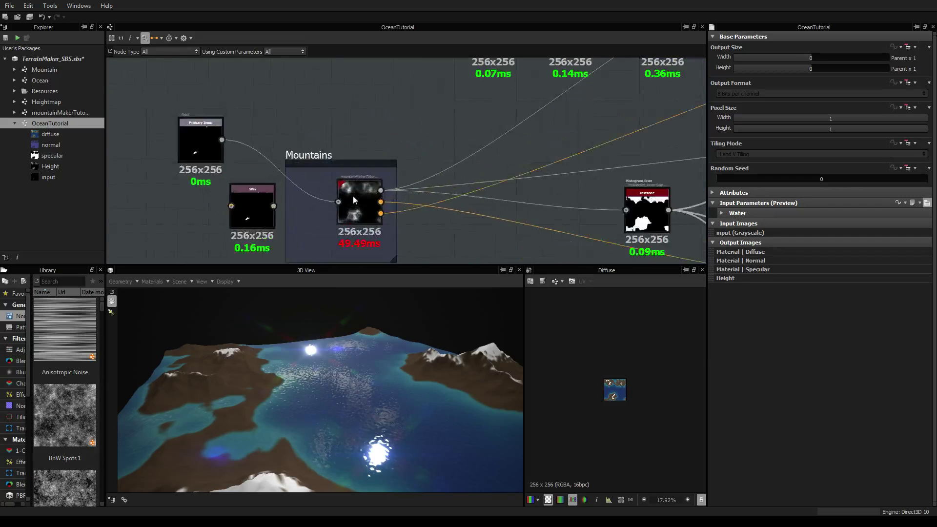
scroll(353, 195, up, 2)
click(353, 195)
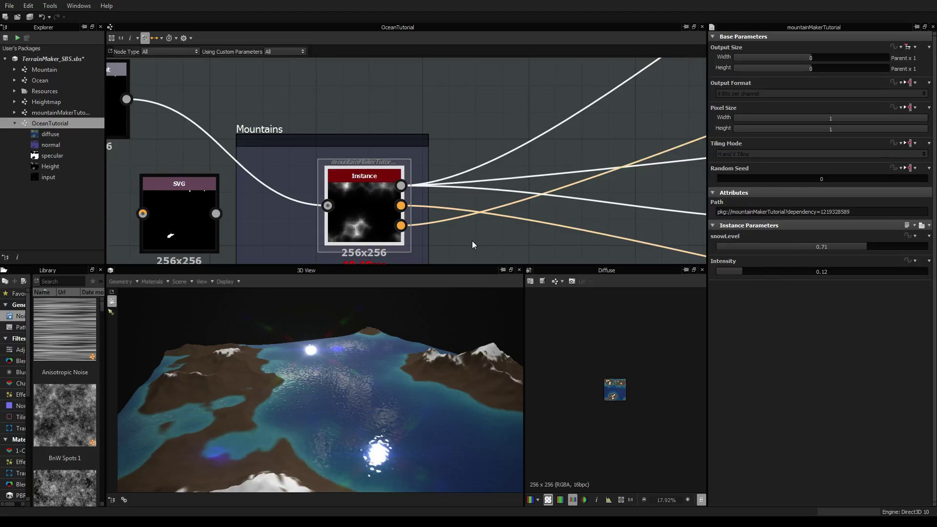
scroll(473, 241, down, 2)
scroll(464, 218, up, 1)
right_click(380, 194)
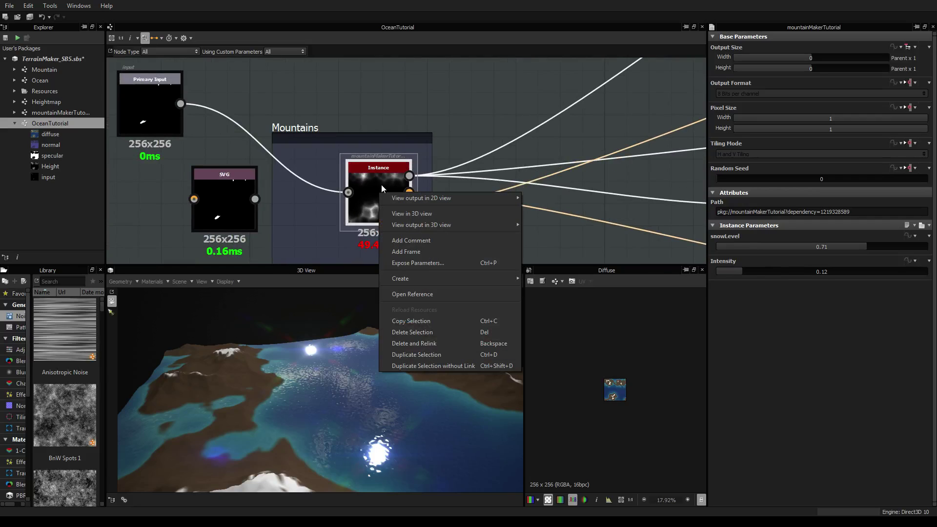
click(420, 263)
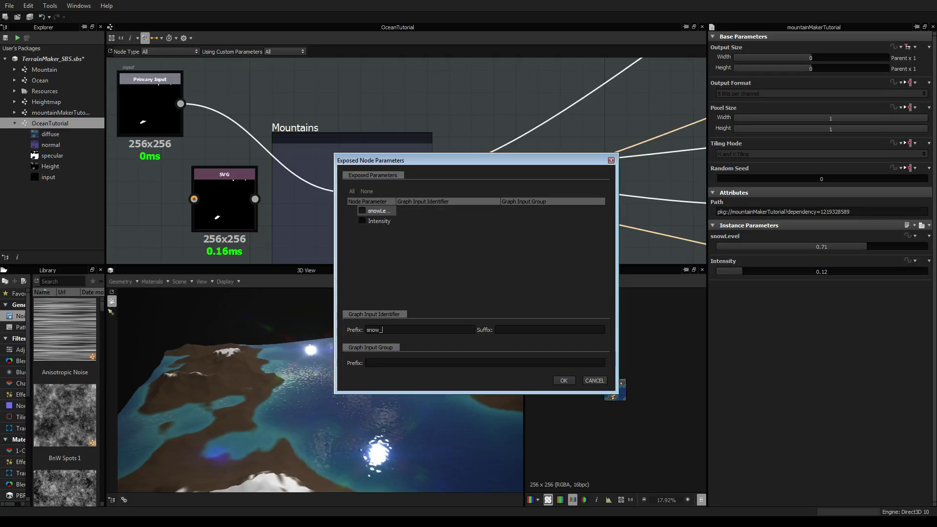
click(362, 211)
click(362, 221)
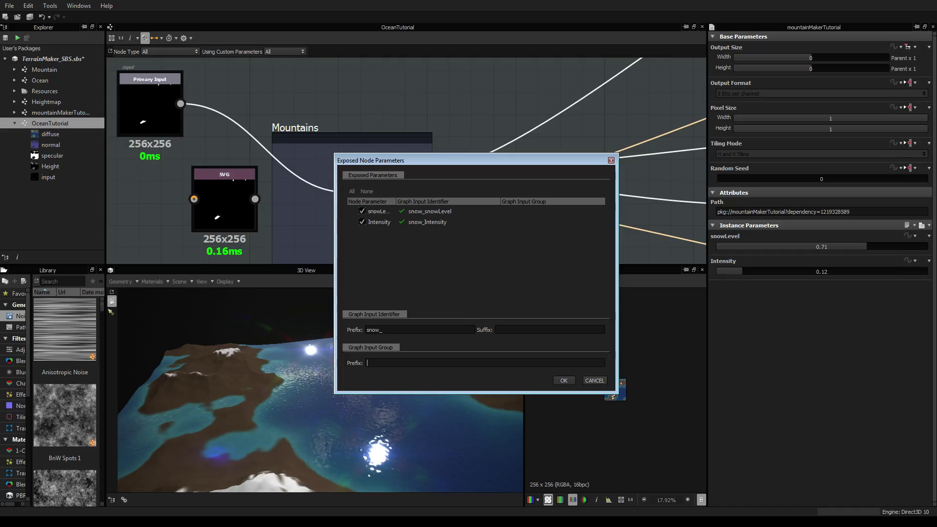
Step: Set the graph input group prefix to Snow and confirm exposing the two parameters
text(Snow)
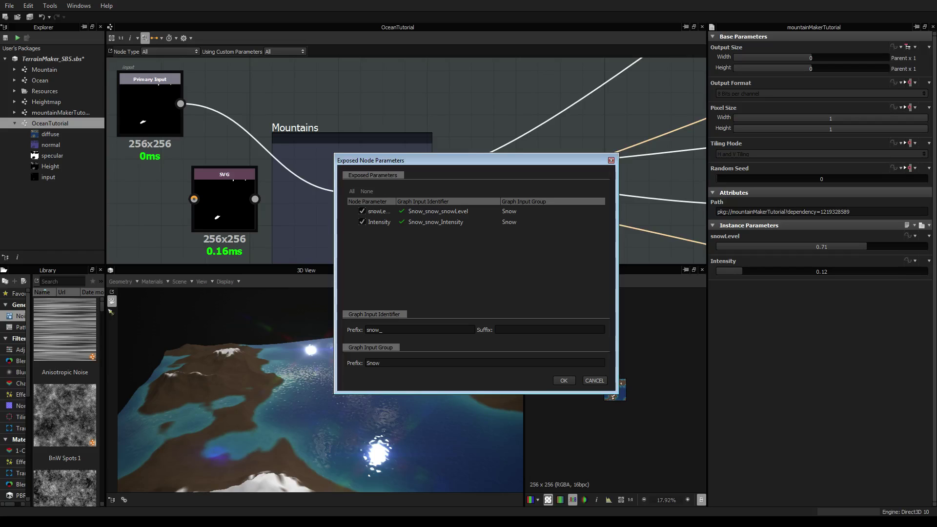
text())
key(BackSpace)
click(564, 381)
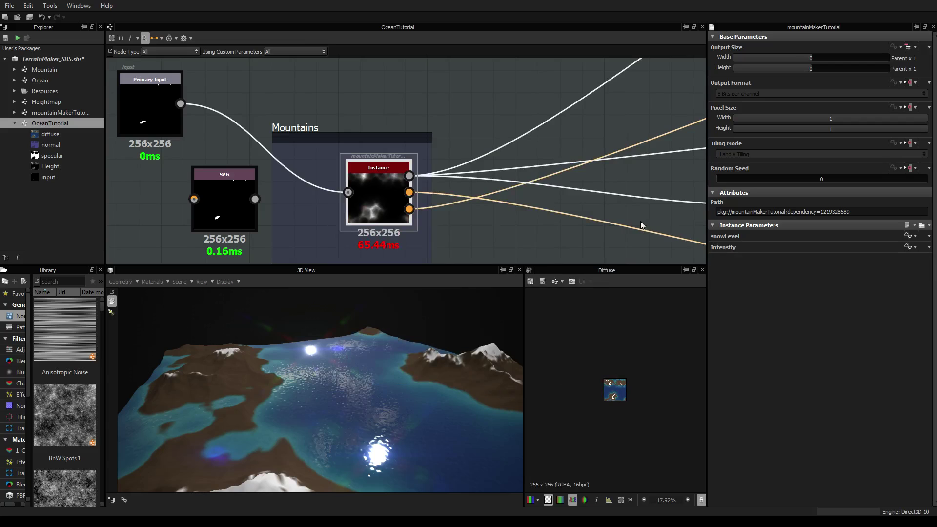
Step: Review the settings of the two exposed Snow parameters among the OceanTutorial graph's input parameters
click(449, 118)
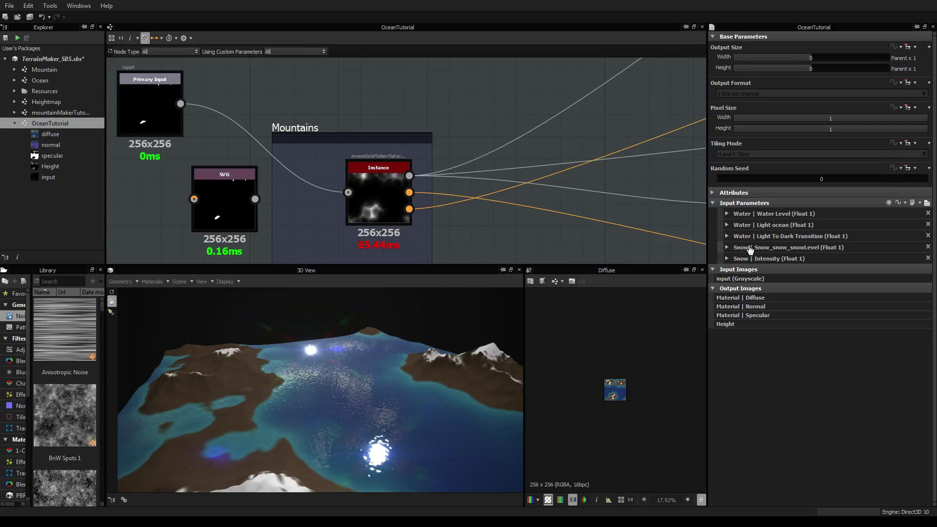
click(728, 248)
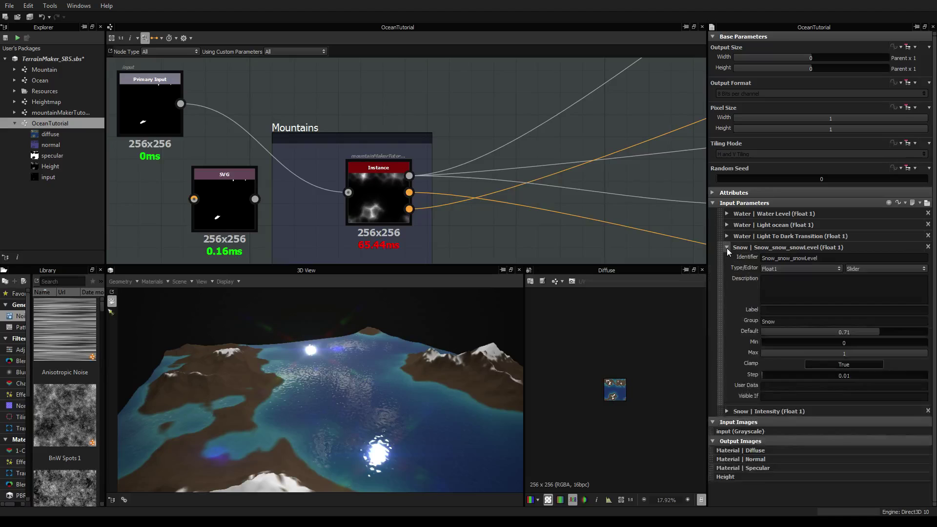
click(727, 247)
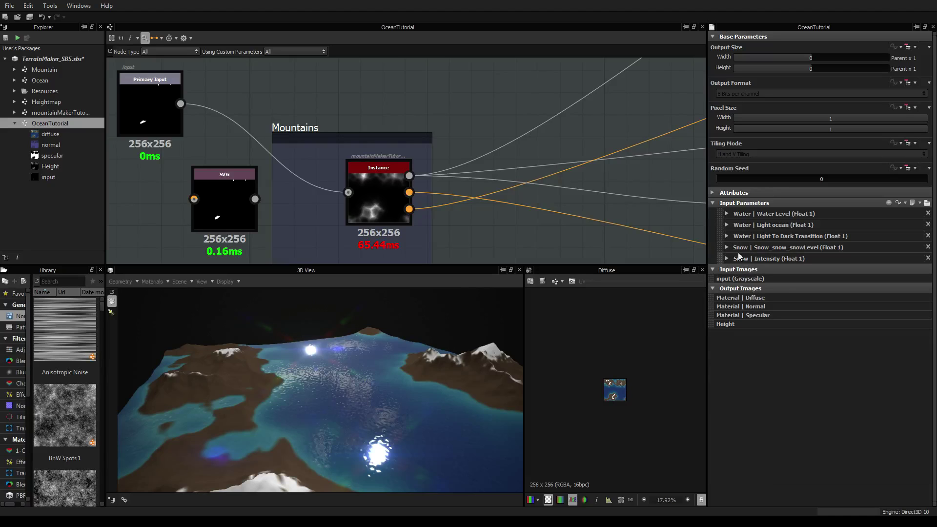
click(727, 259)
click(727, 258)
Step: Shorten the identifier of the exposed snow level parameter to snow_Level
click(727, 247)
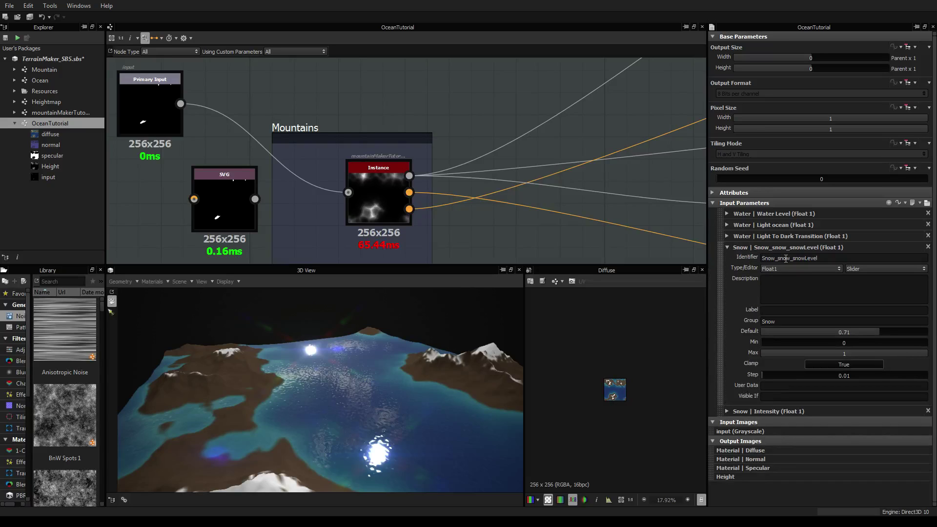
drag(791, 259, 737, 259)
click(778, 258)
key(BackSpace)
key(BackSpace)
key(BackSpace)
key(BackSpace)
key(BackSpace)
click(790, 258)
key(BackSpace)
key(BackSpace)
key(BackSpace)
key(BackSpace)
Step: Shorten the identifier of the exposed Intensity parameter to snow_Intensity
click(728, 411)
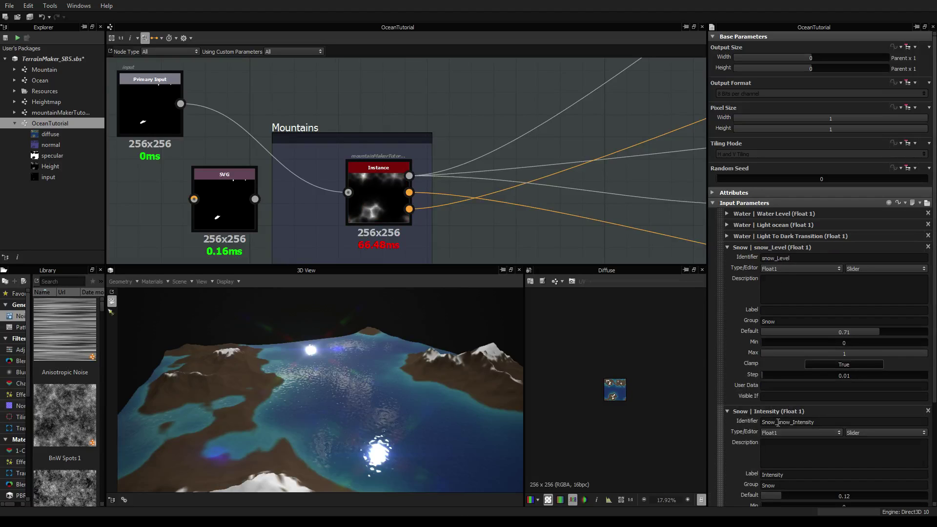
drag(778, 423, 736, 423)
key(BackSpace)
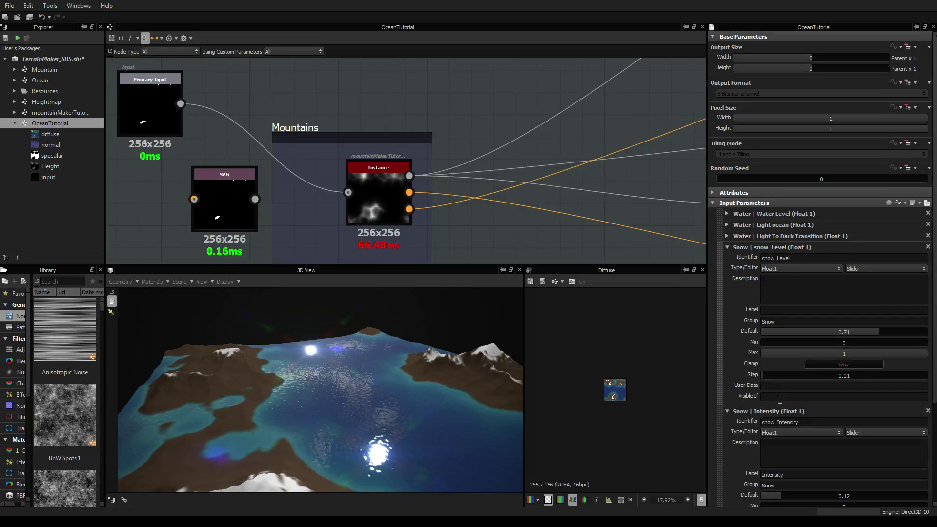
Step: Collapse the snow_Level parameter and preview the OceanTutorial graph's input parameters with the Water and Snow groups expanded
scroll(468, 220, down, 2)
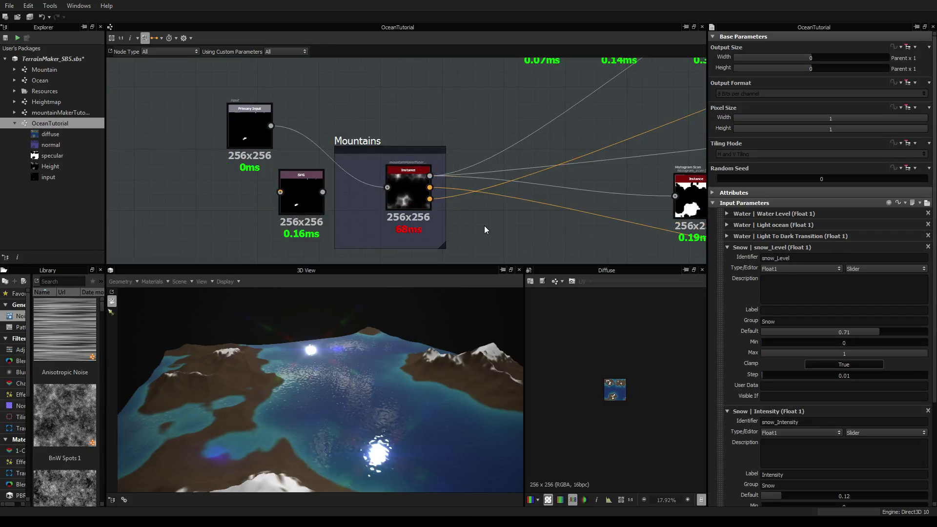
middle_drag(484, 226, 512, 217)
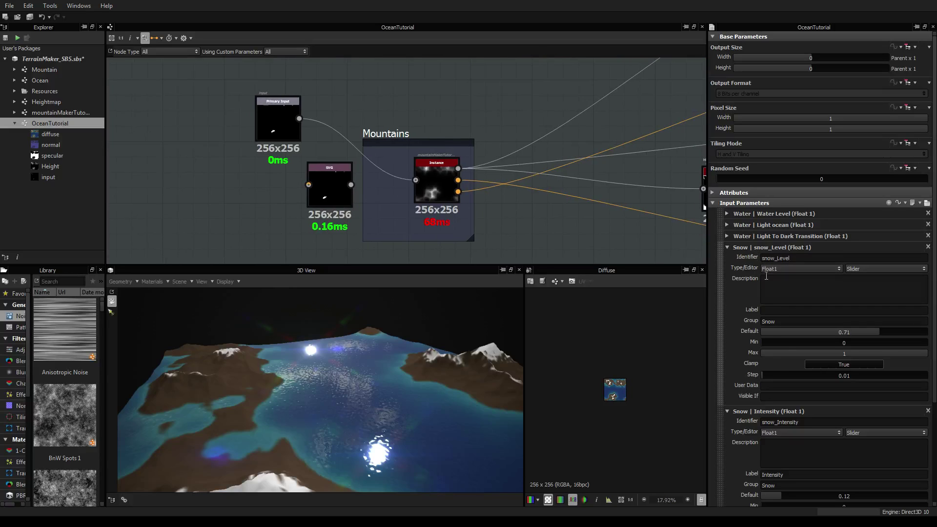
scroll(780, 415, down, 2)
scroll(780, 415, down, 1)
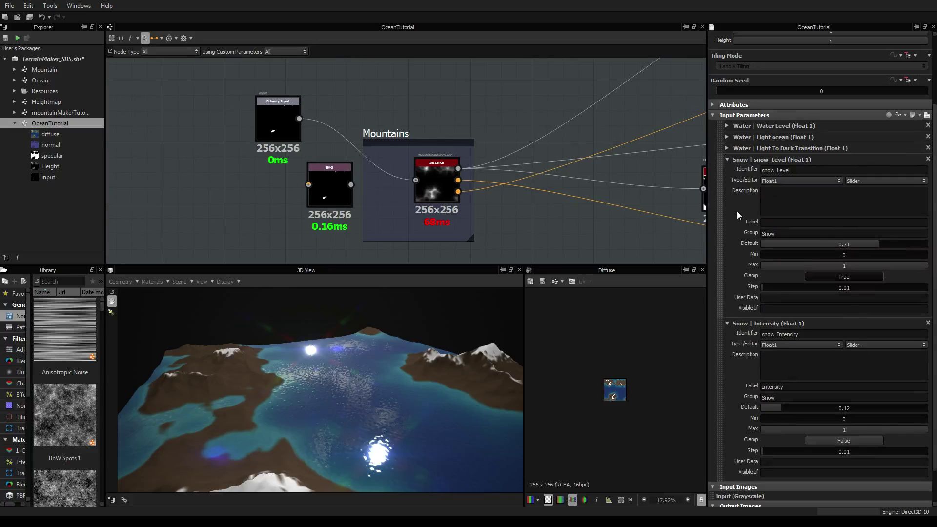
click(728, 160)
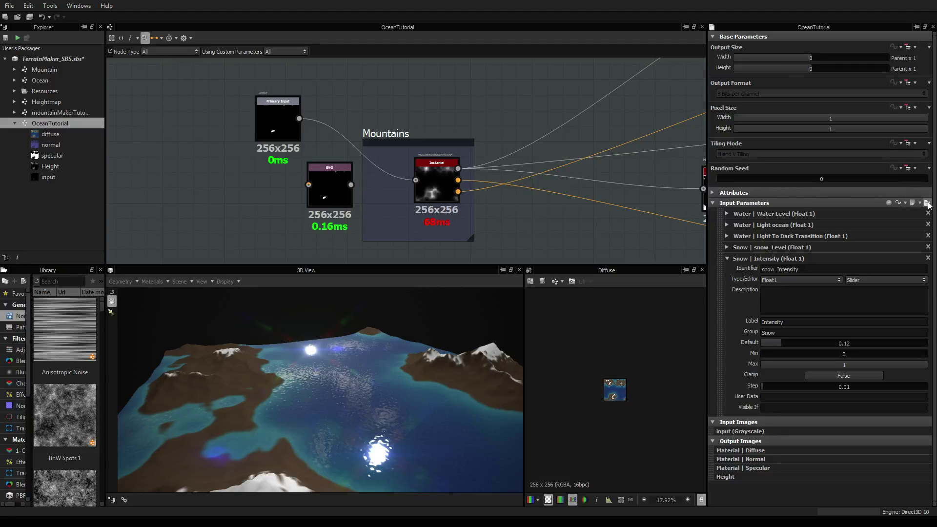
click(928, 203)
click(720, 223)
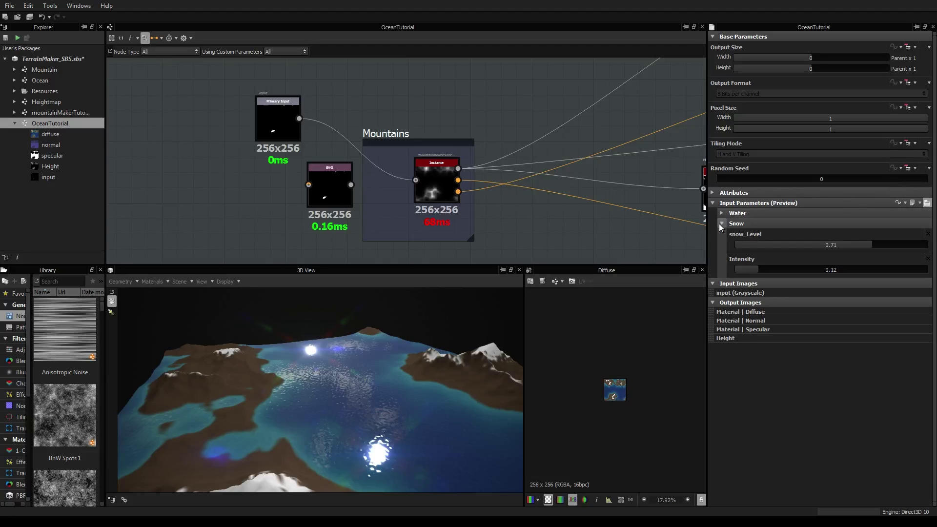
click(730, 214)
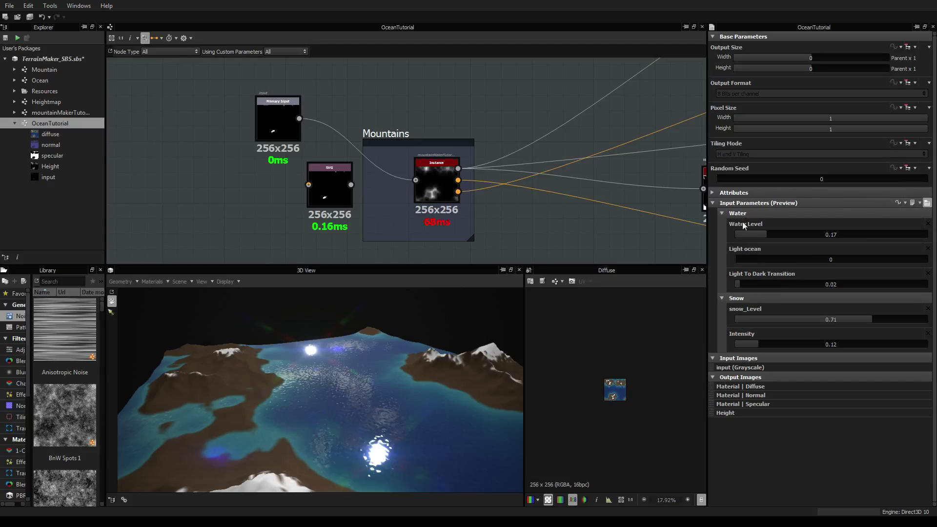
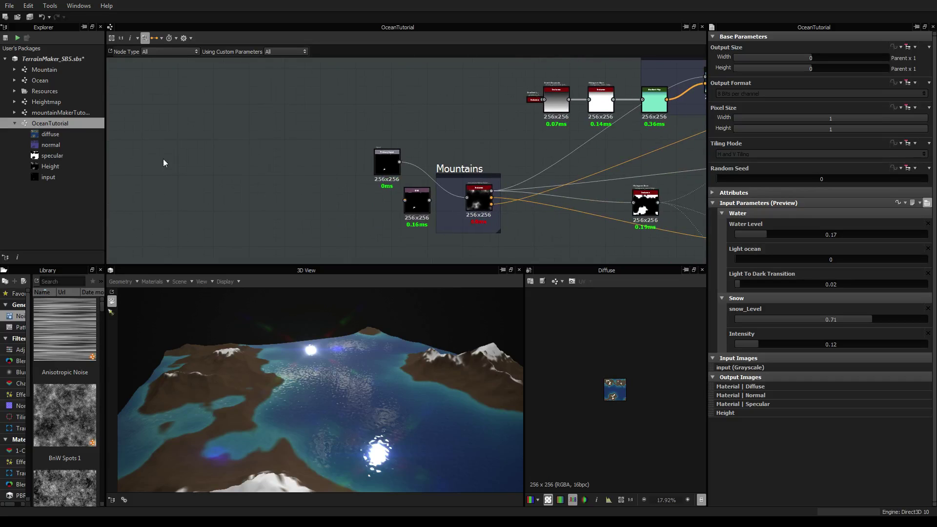
Step: Review the attributes of the OceanTutorial graph and compare them with those of the other graphs in the package
click(15, 124)
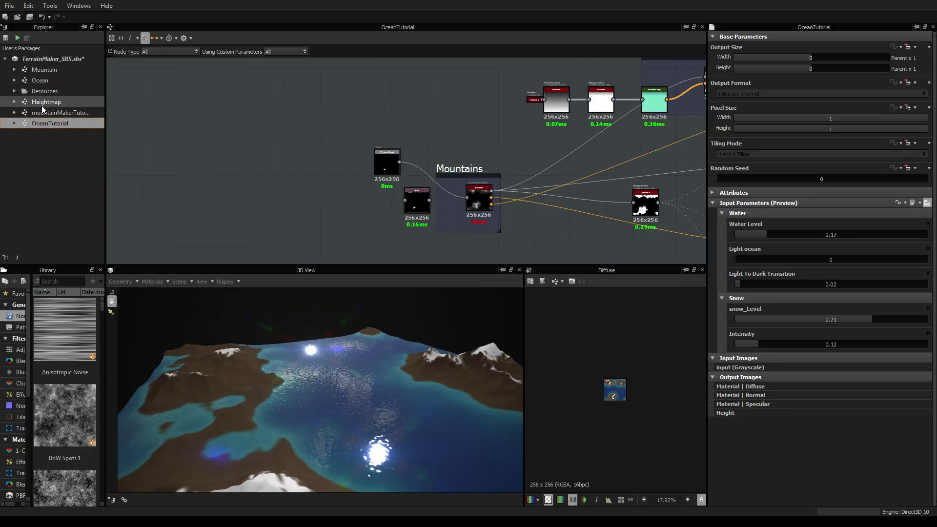
click(42, 124)
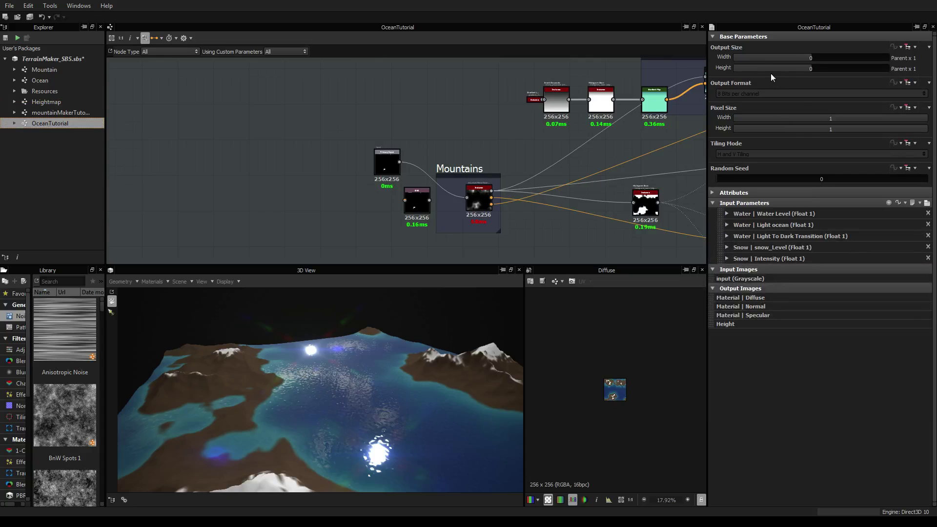
click(713, 193)
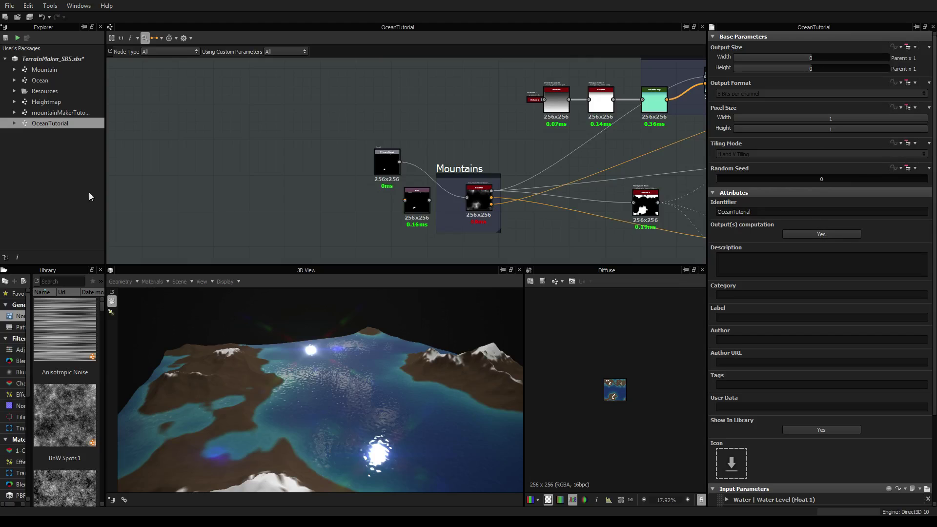
click(63, 114)
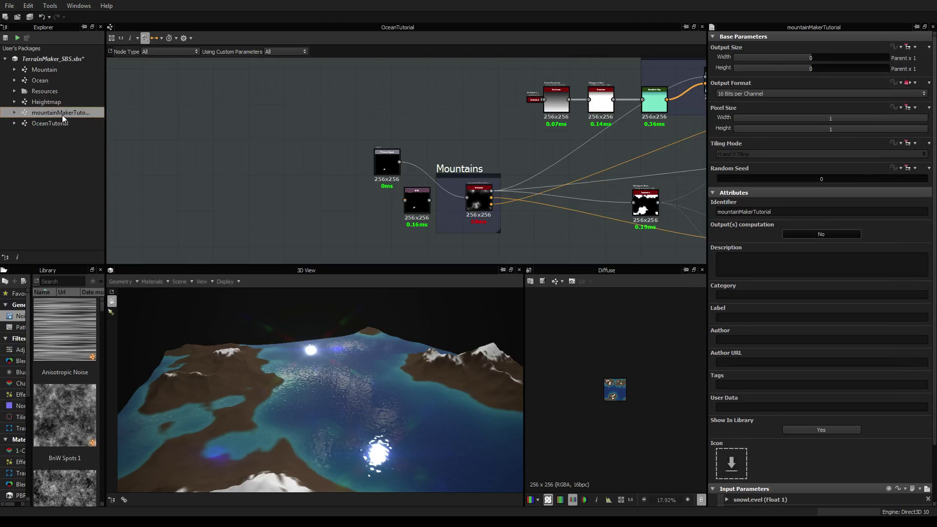
click(42, 100)
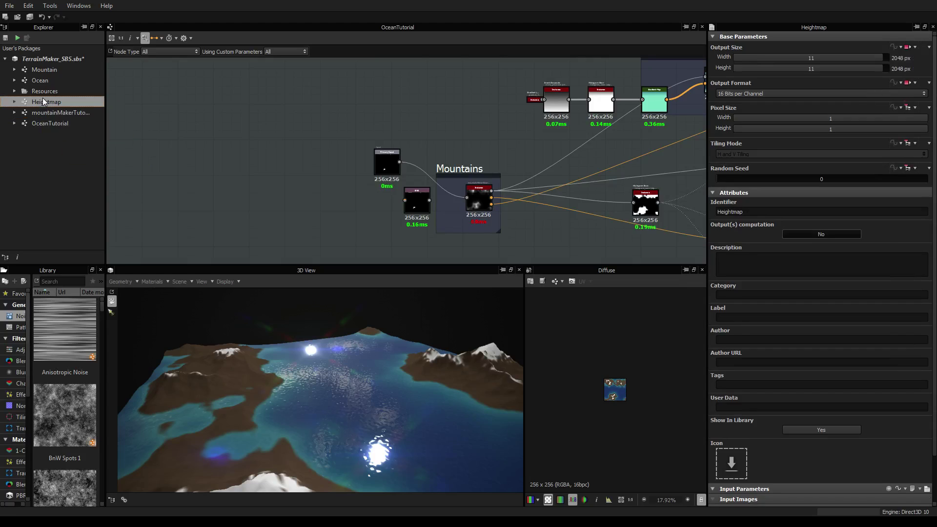
click(43, 81)
click(42, 69)
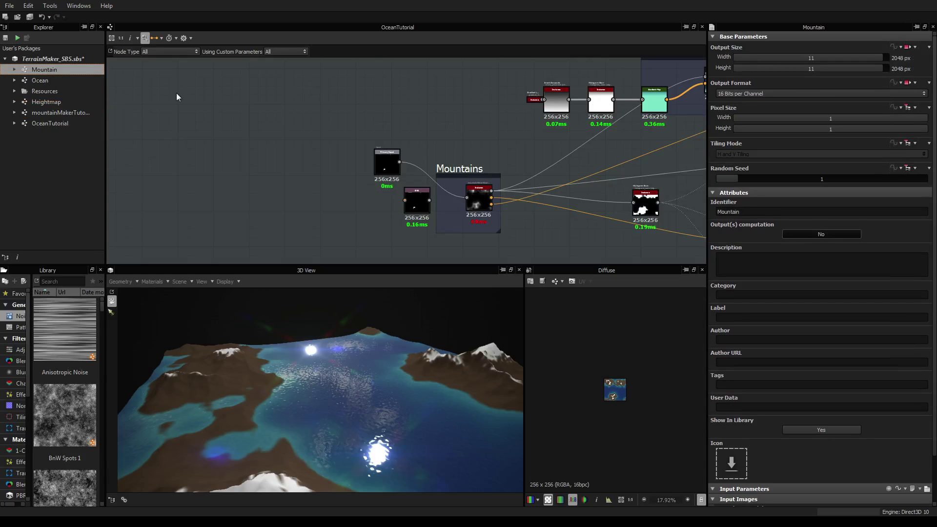
Step: Save and publish the TerrainMaker_SB5 package to the desktop as TerrainMaker_SB5.sbsar, overwriting the existing archive and exposing output size and random seed
click(67, 59)
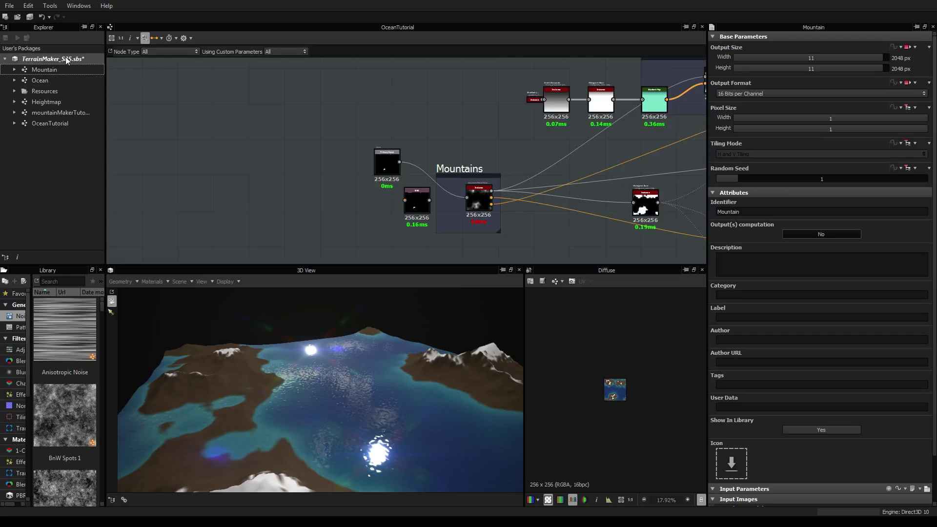
right_click(66, 58)
click(23, 38)
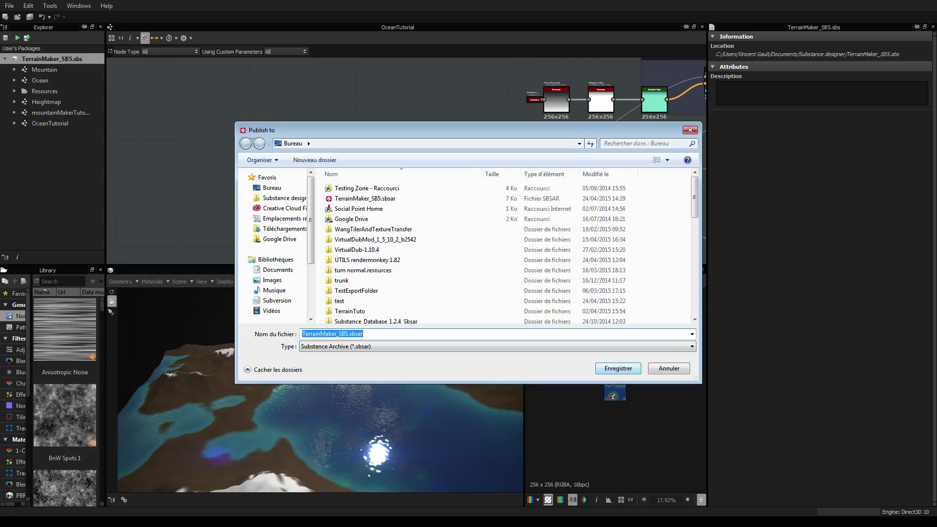
key(Return)
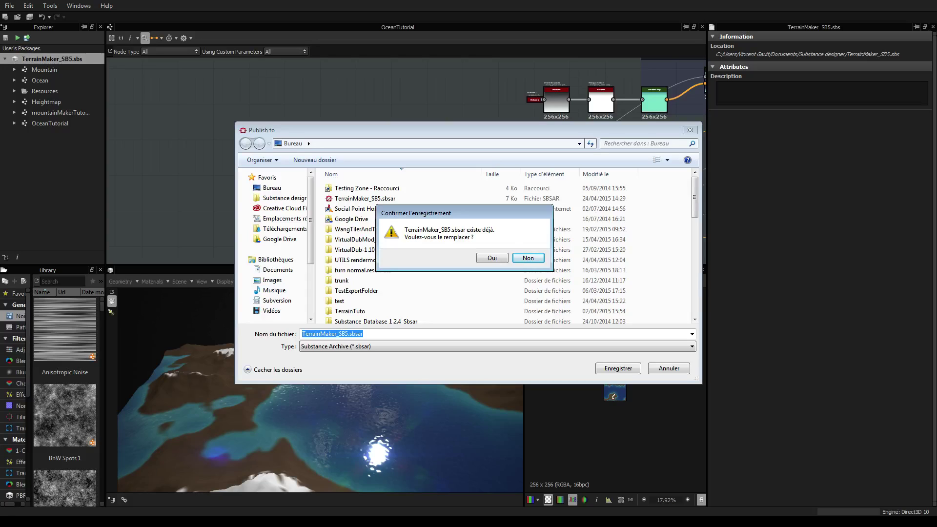
key(Return)
drag(457, 189, 267, 131)
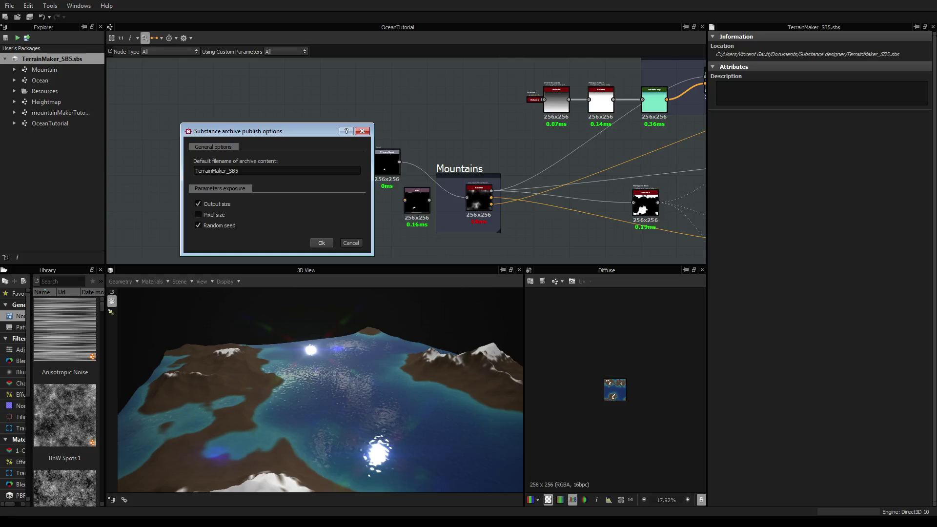
click(317, 244)
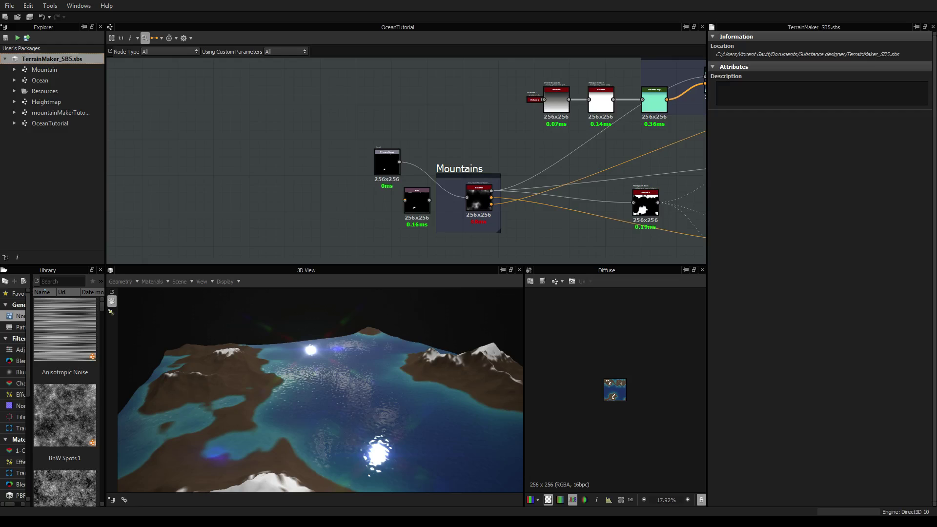
Step: Switch to Unity and import the published TerrainMaker_SB5 archive into the project's Substance folder
drag(0, 26, 465, 27)
double_click(465, 27)
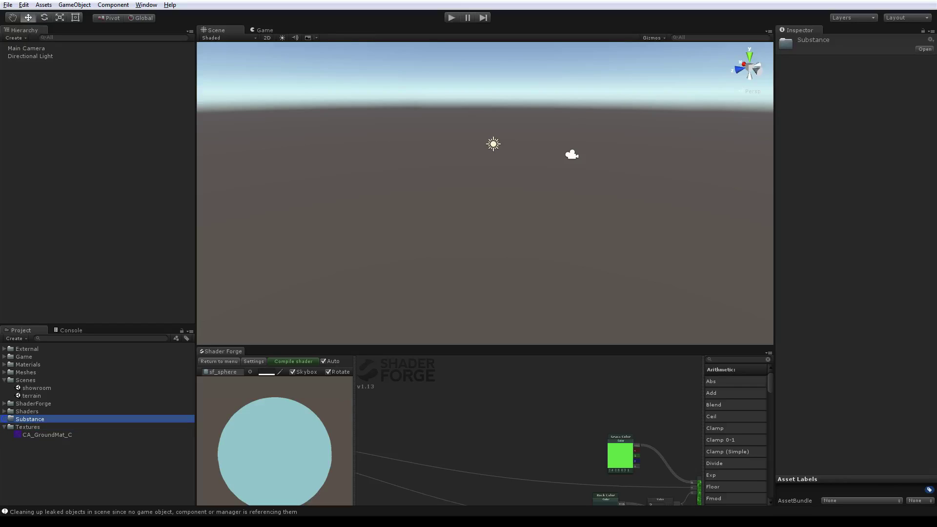
key(Escape)
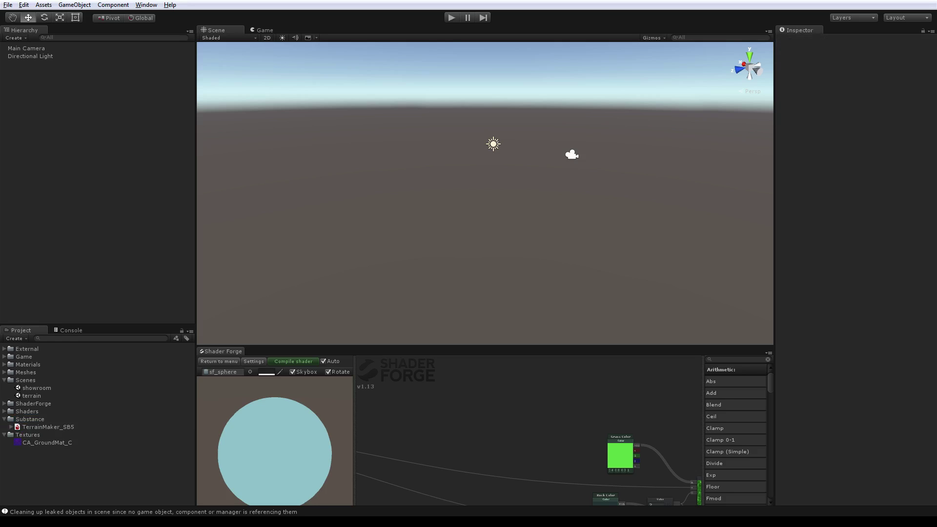
Step: Expand the imported TerrainMaker_SB5 archive and examine the properties of its OceanTutorial material
click(48, 427)
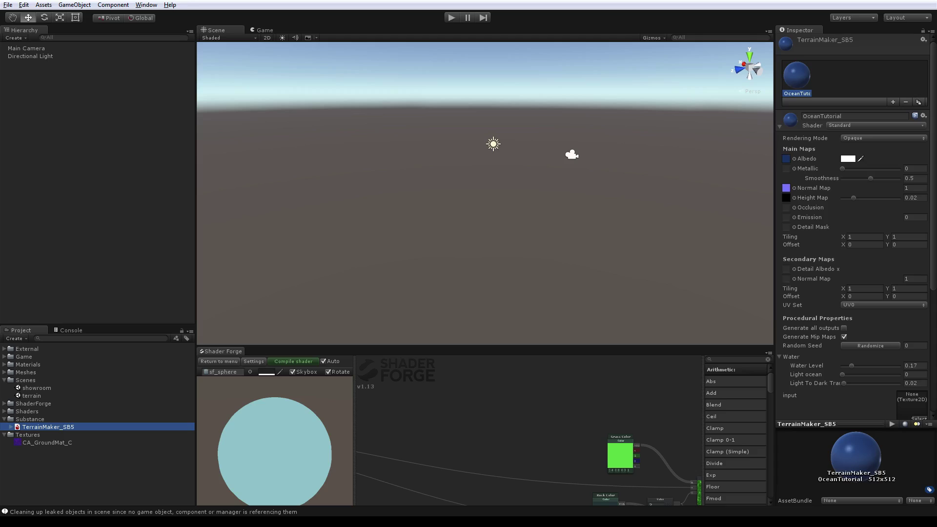
key(Right)
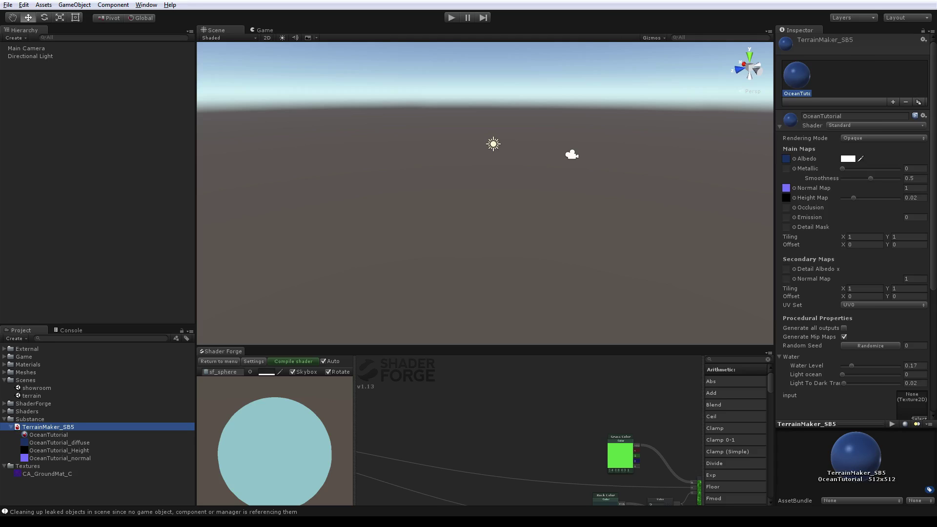
click(48, 435)
click(48, 427)
click(49, 434)
key(Up)
key(Down)
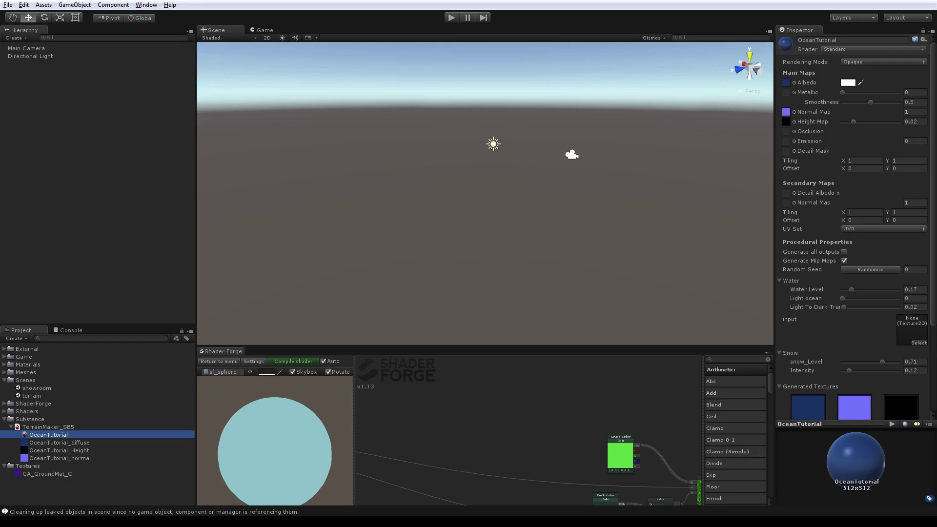
Step: Rename the OceanTutorial material to OceanTest and select the renamed material
click(838, 40)
click(838, 40)
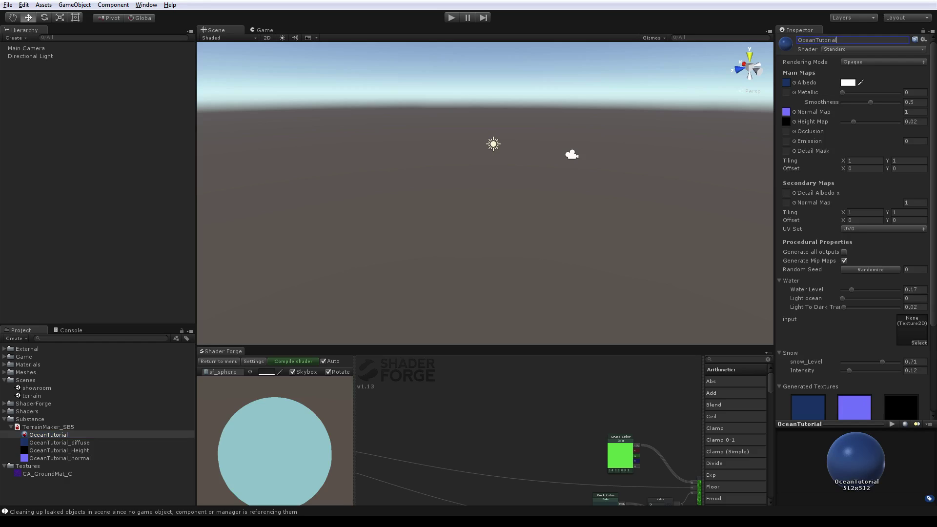
key(BackSpace)
key(BackSpace)
key(BackSpace)
key(BackSpace)
key(BackSpace)
key(BackSpace)
text(est)
key(Return)
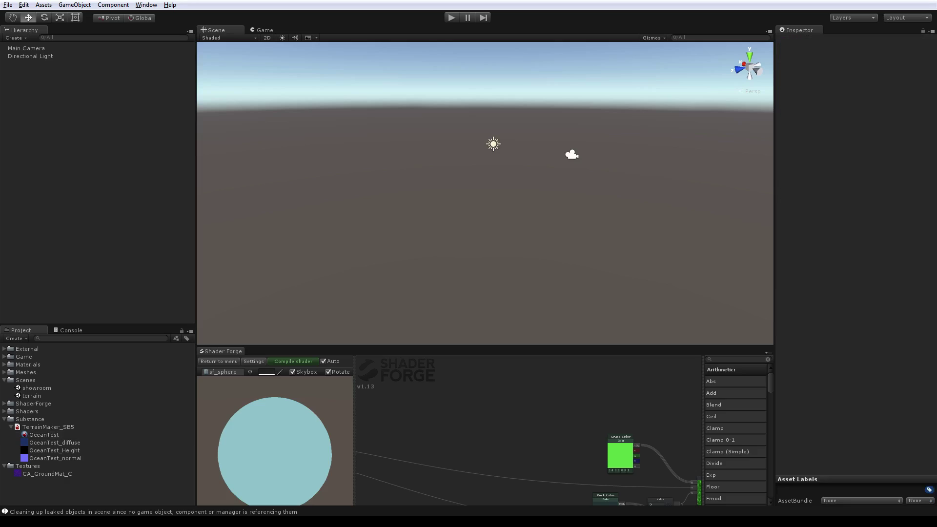
click(44, 434)
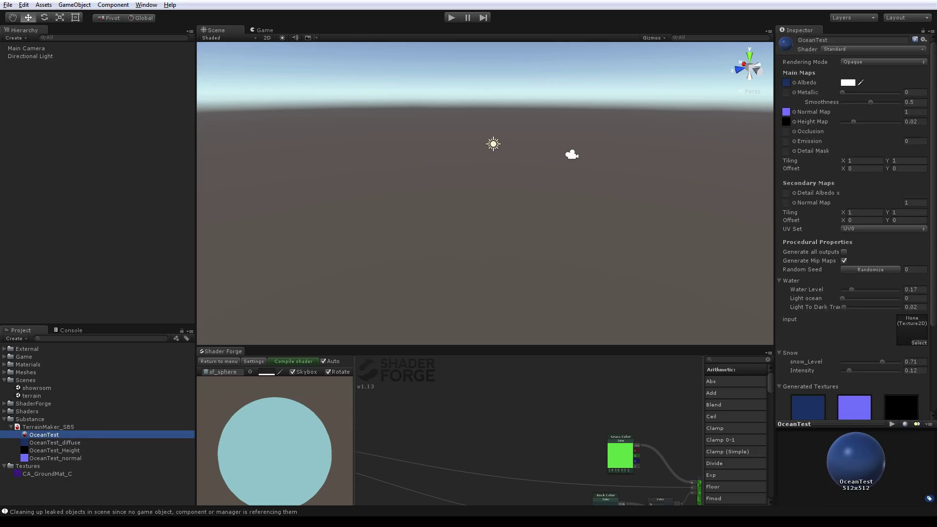
Step: Add a 3D plane object to the scene
click(74, 5)
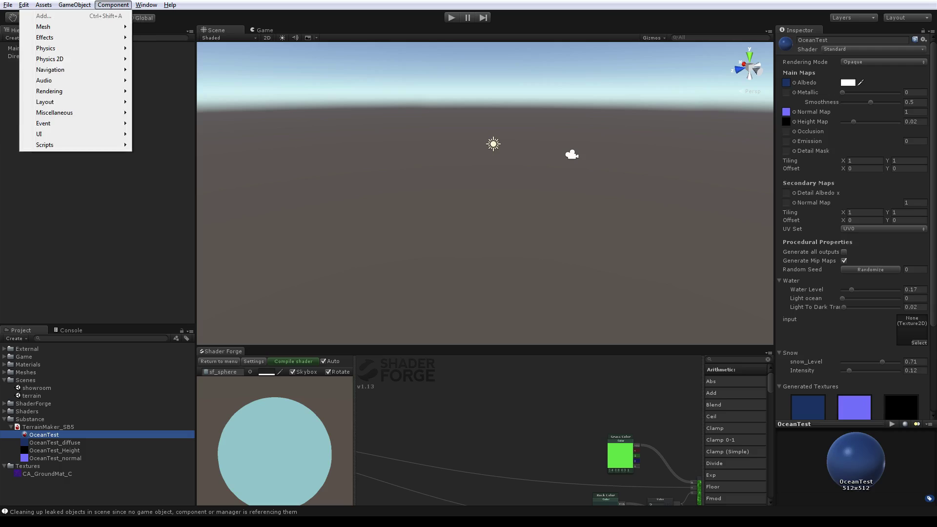
mouse_move(48, 38)
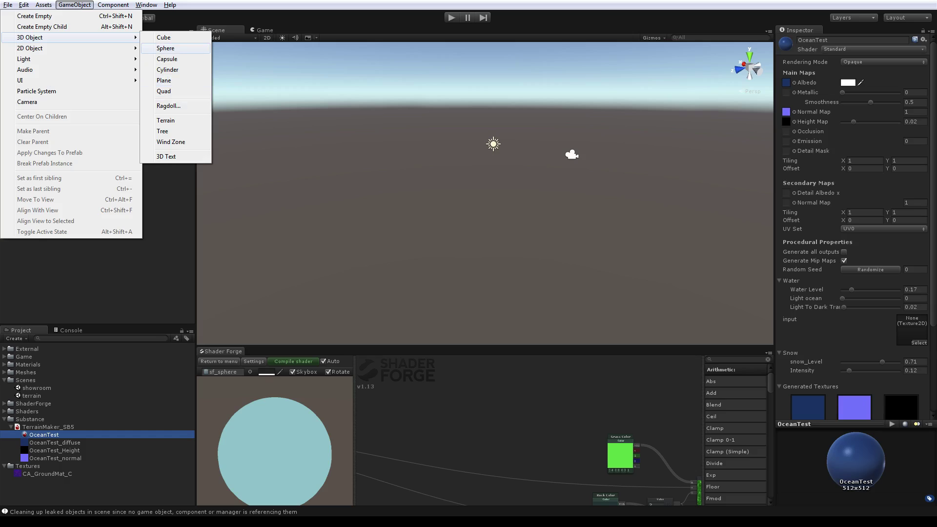
click(164, 80)
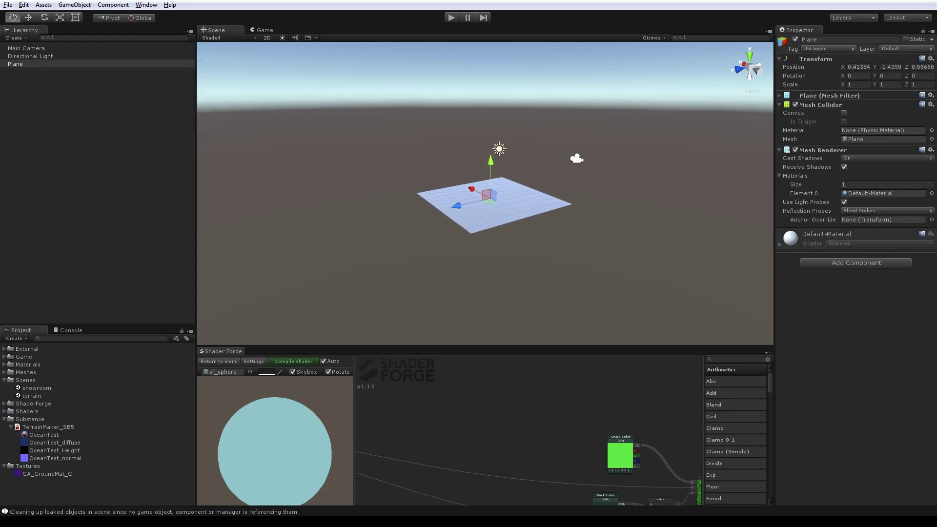
scroll(485, 193, up, 5)
alt+drag(485, 193, 527, 225)
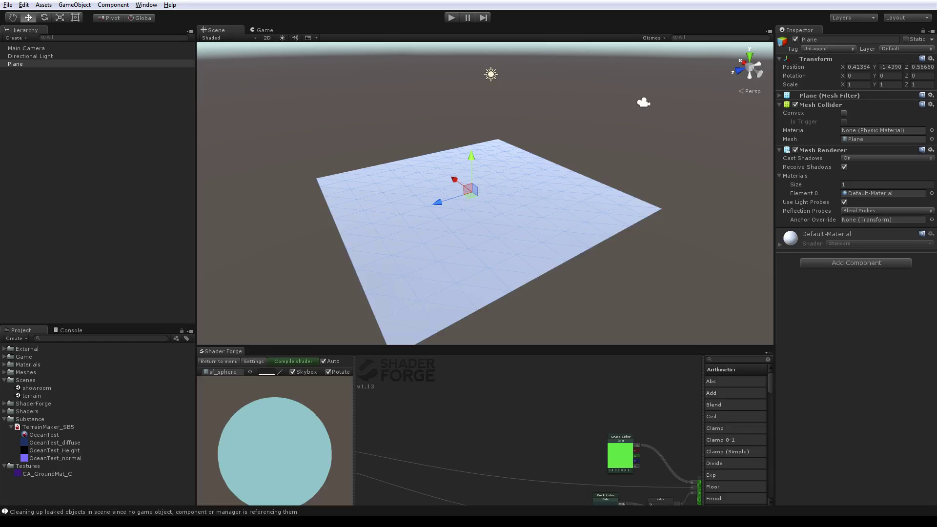
Step: Apply the OceanTest material to the plane in the scene
drag(44, 435, 400, 244)
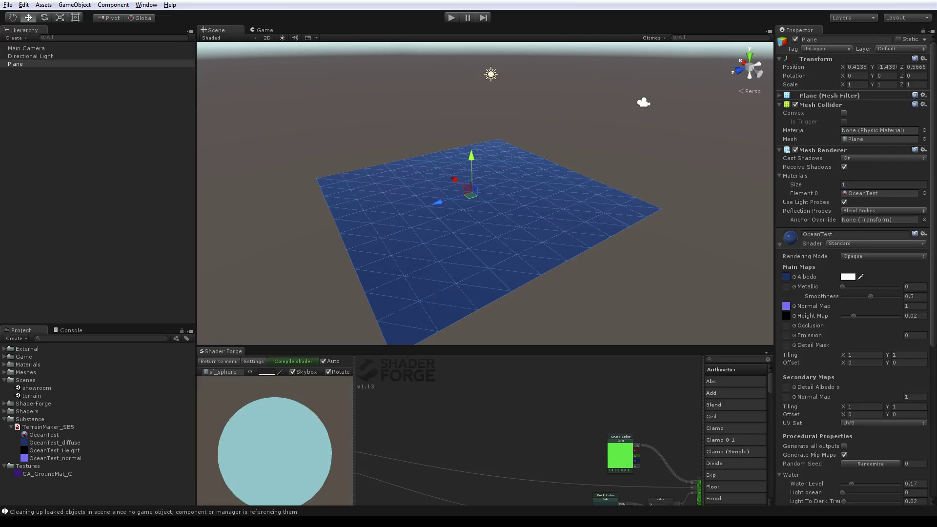
scroll(484, 193, up, 8)
scroll(485, 193, down, 3)
mouse_move(485, 193)
alt+mouse_down()
mouse_move(415, 203)
mouse_move(493, 179)
alt+mouse_up()
mouse_move(493, 178)
middle_down()
mouse_move(502, 157)
mouse_move(485, 166)
mouse_move(506, 176)
middle_up()
scroll(485, 193, down, 2)
scroll(485, 193, up, 1)
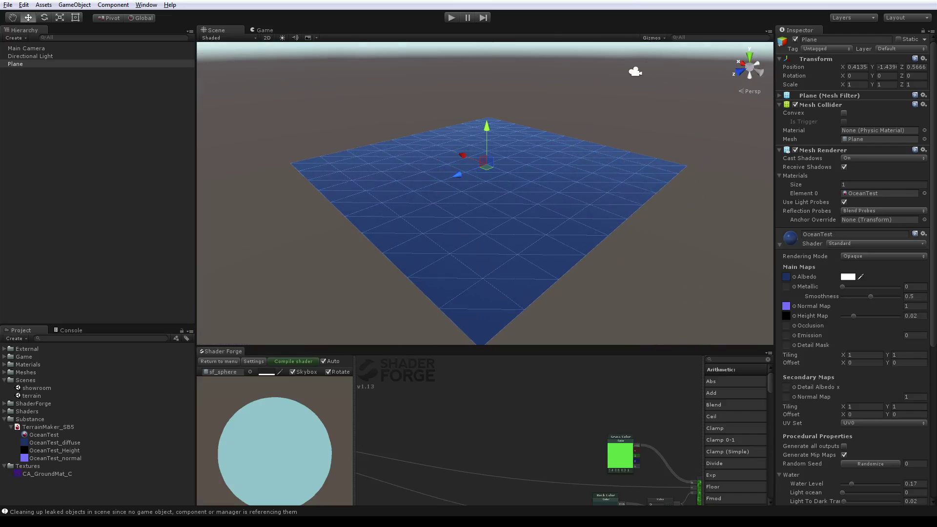
Step: Check the OceanTest material's procedural properties and import the MountainGuide image into the project's Substance folder
scroll(854, 269, down, 5)
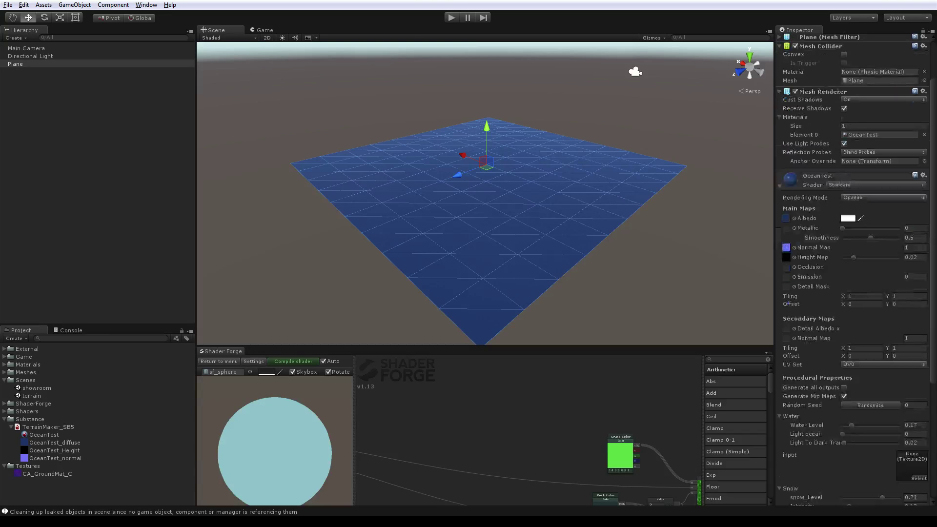
scroll(854, 269, up, 3)
scroll(855, 269, down, 4)
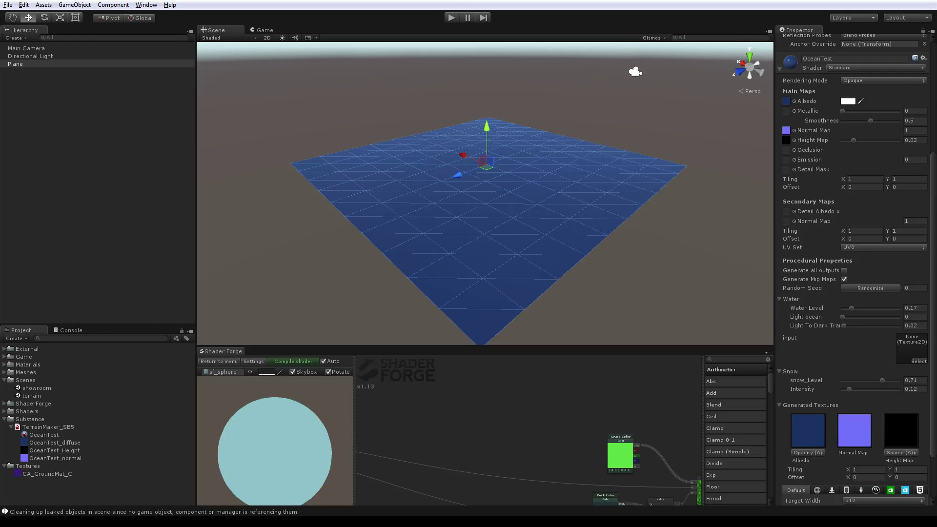
drag(1, 419, 29, 418)
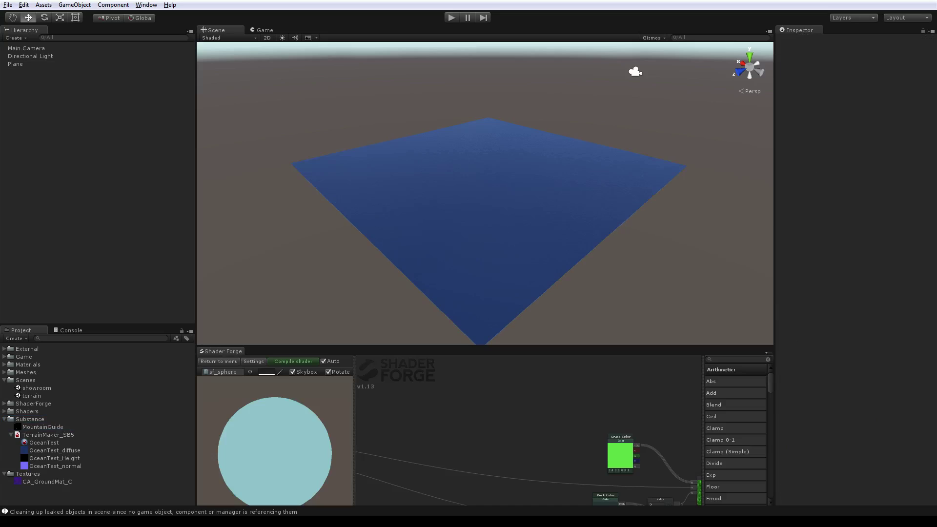
Step: Assign the MountainGuide image as the input texture of the OceanTest material on the plane
click(44, 442)
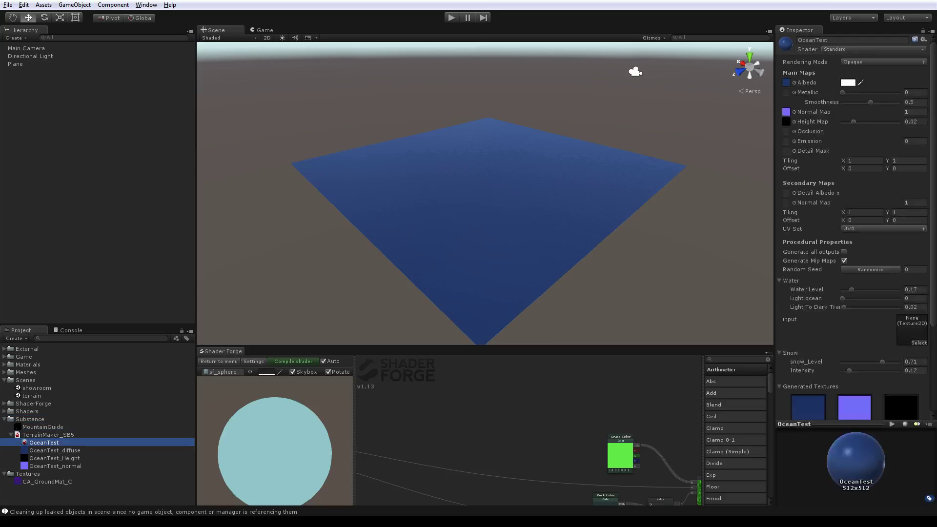
click(487, 205)
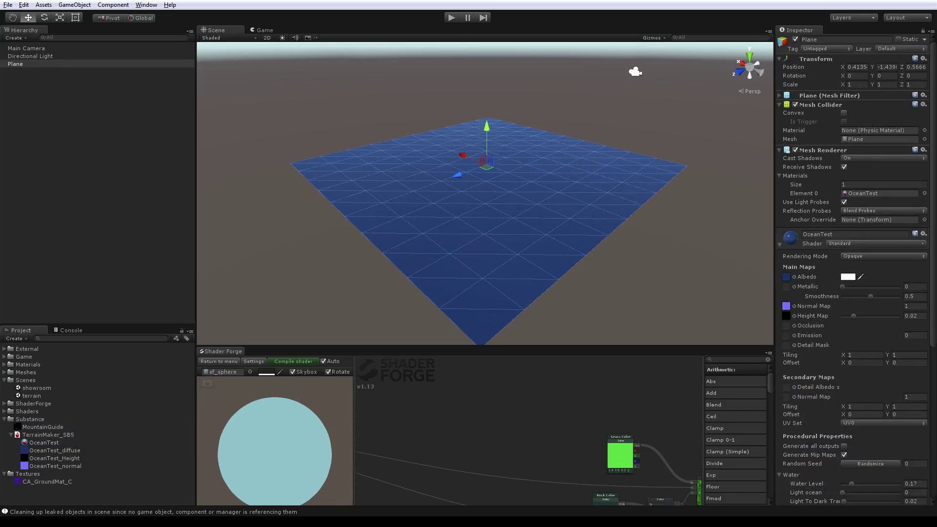
scroll(855, 268, down, 5)
drag(43, 427, 911, 406)
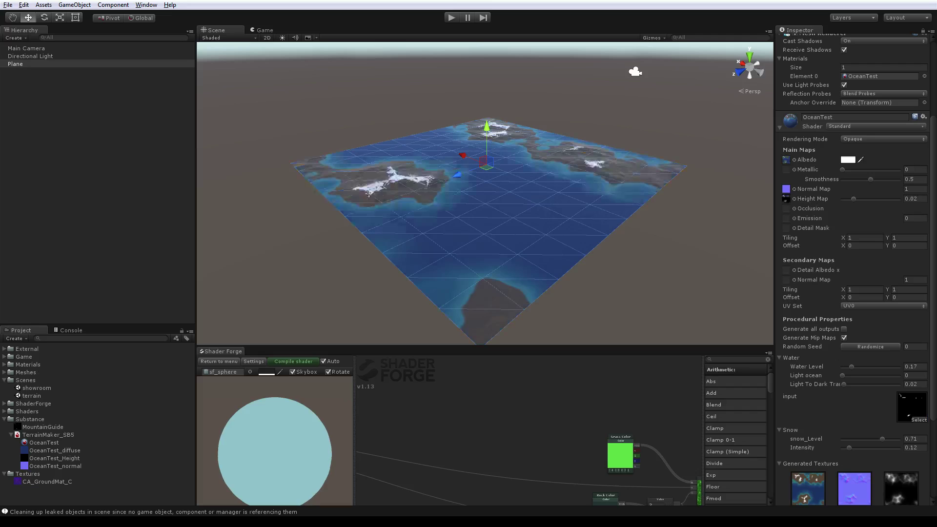
scroll(486, 196, up, 3)
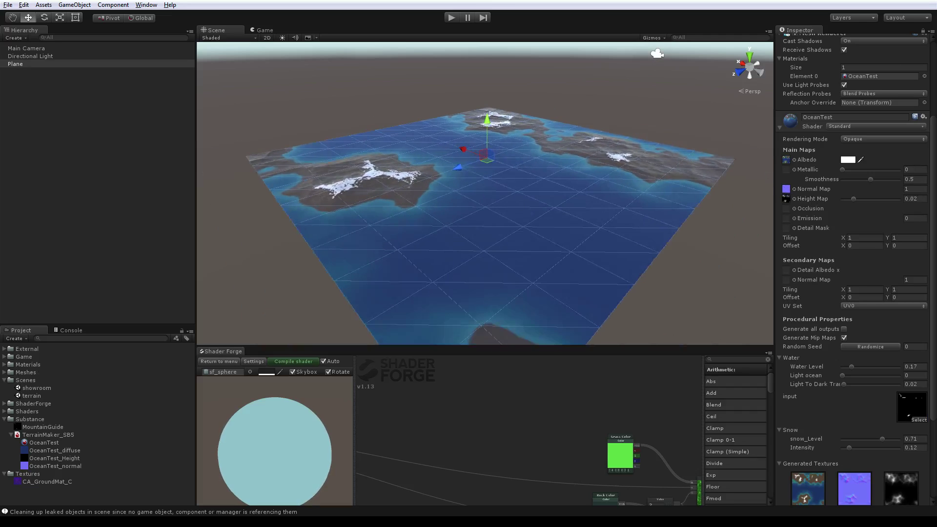
alt+drag(342, 234, 371, 254)
scroll(485, 193, up, 4)
scroll(485, 193, down, 5)
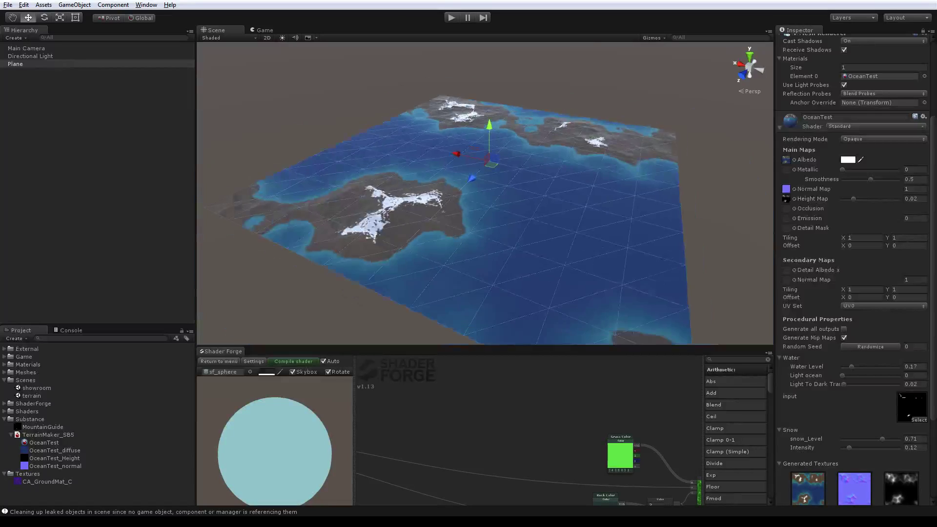
middle_drag(485, 193, 481, 189)
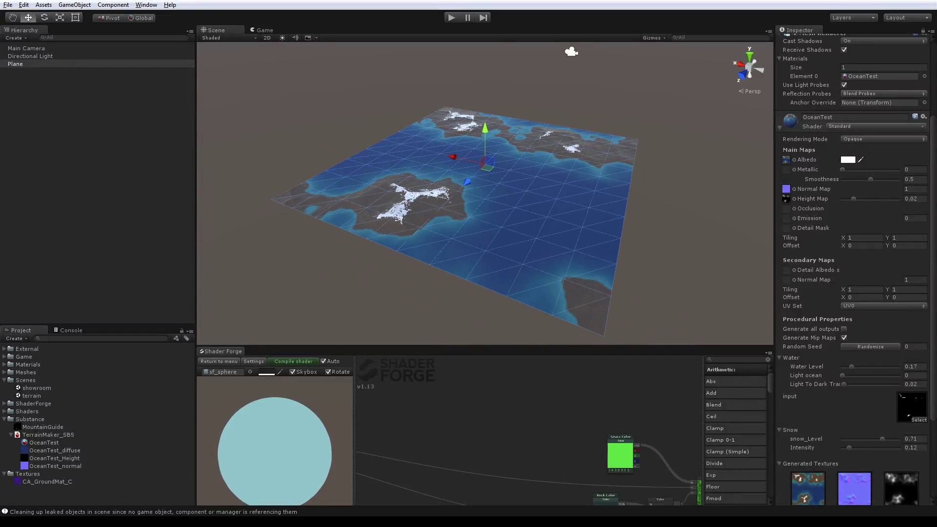
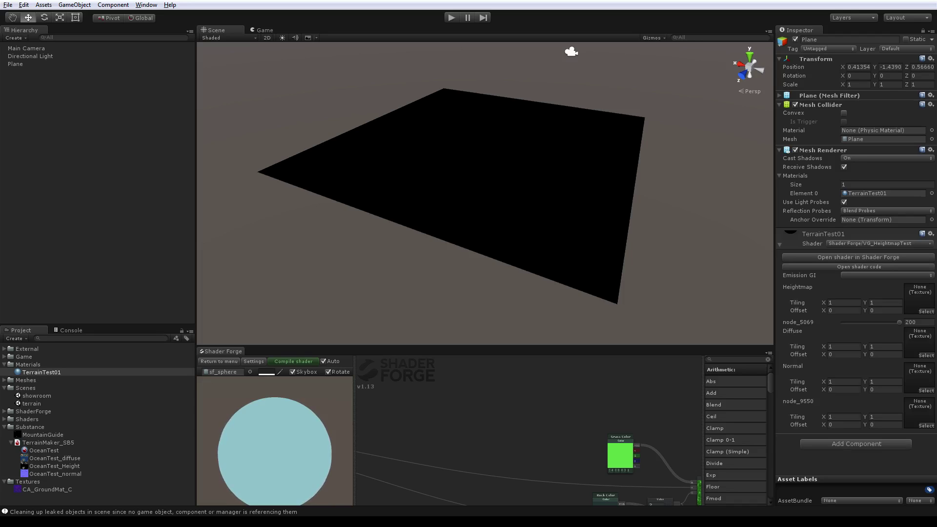
Step: Assign OceanTest_diffuse, OceanTest_Height and OceanTest_normal to the Diffuse, Heightmap and Normal textures of the plane's TerrainTest01 material
click(44, 450)
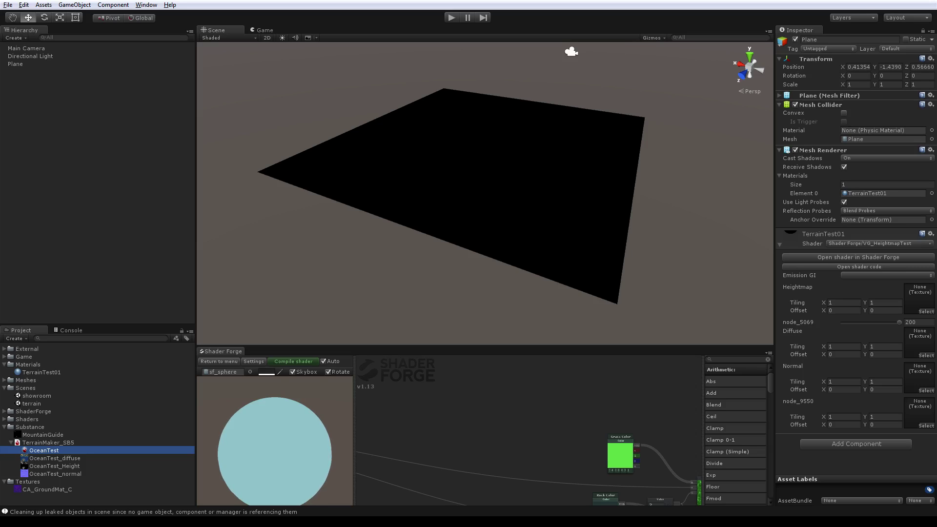
click(54, 467)
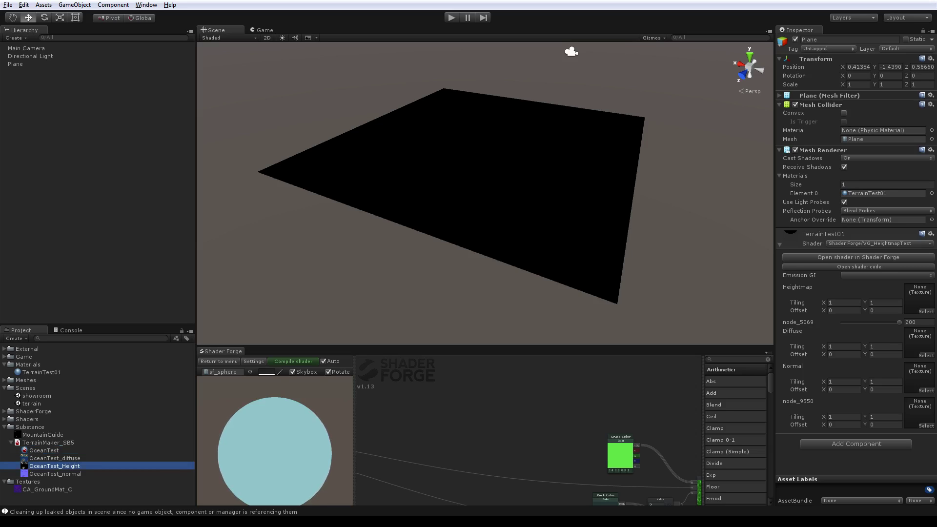
drag(54, 459, 920, 342)
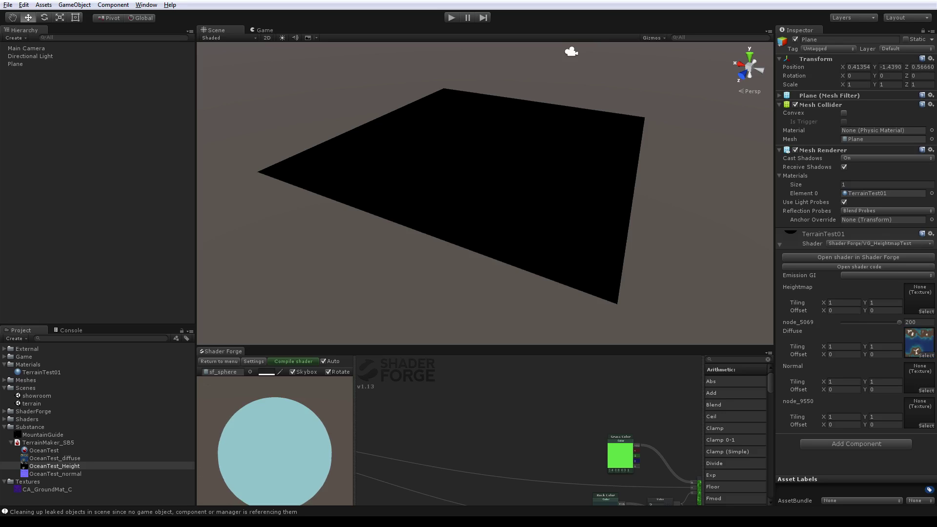
drag(54, 466, 920, 298)
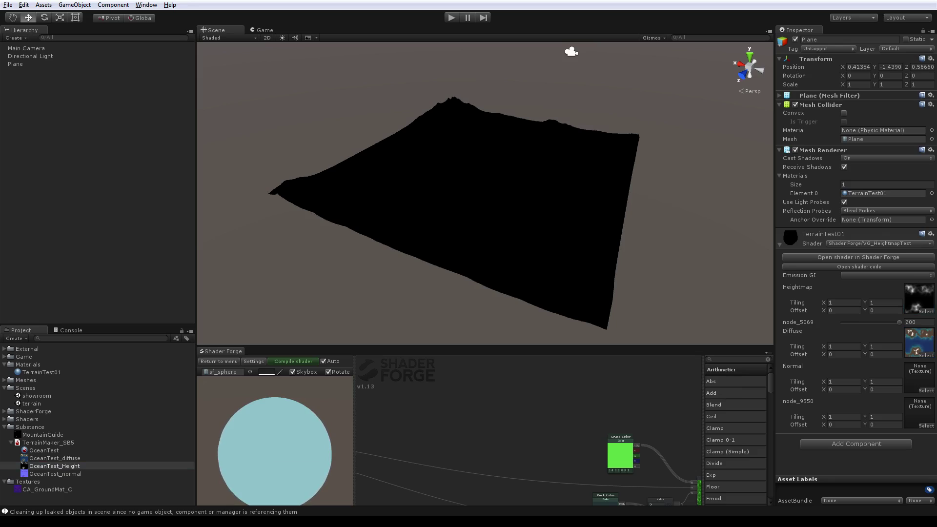
drag(54, 474, 732, 415)
drag(509, 455, 920, 378)
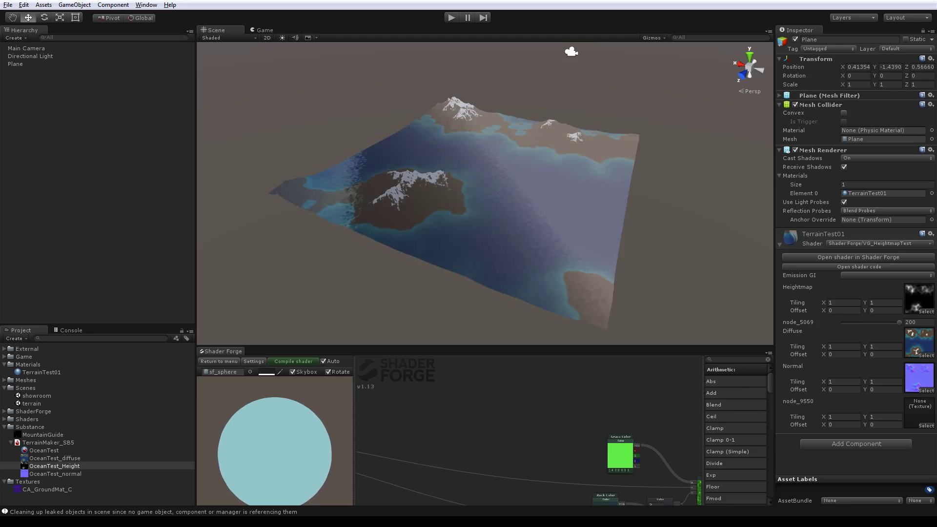
Step: Inspect the displaced terrain's islands, snowy peaks and water from several angles in the scene
scroll(485, 193, down, 3)
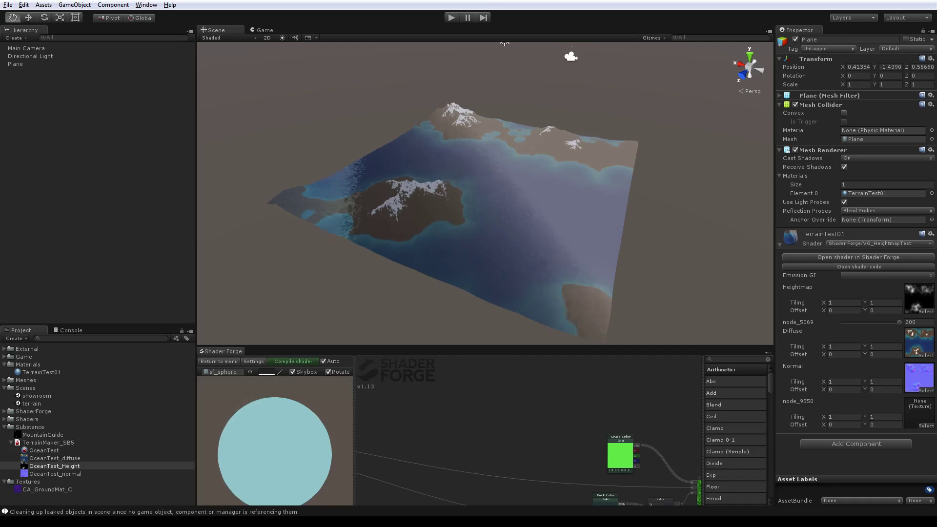
scroll(485, 194, up, 5)
middle_drag(485, 205, 485, 195)
alt+drag(486, 205, 618, 175)
scroll(485, 194, up, 3)
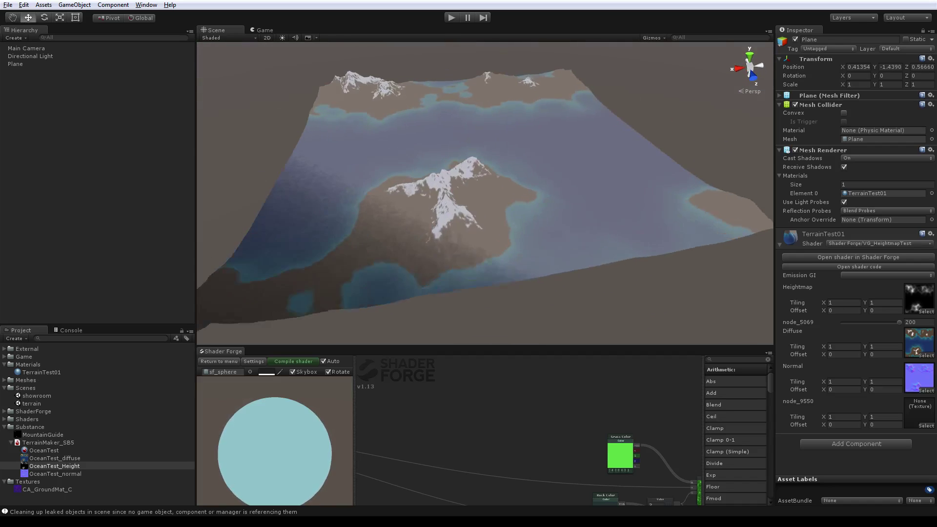
middle_drag(429, 269, 486, 226)
alt+drag(429, 225, 539, 225)
scroll(485, 194, up, 2)
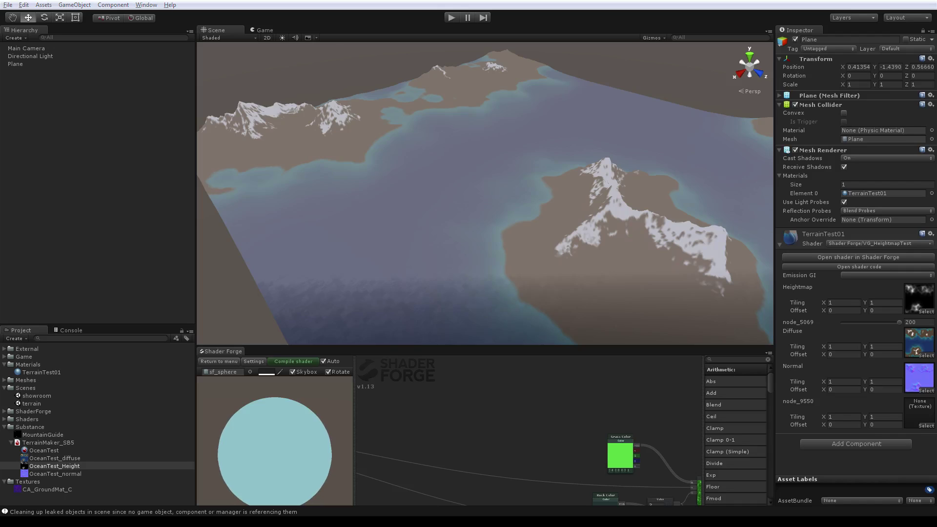
scroll(485, 193, down, 5)
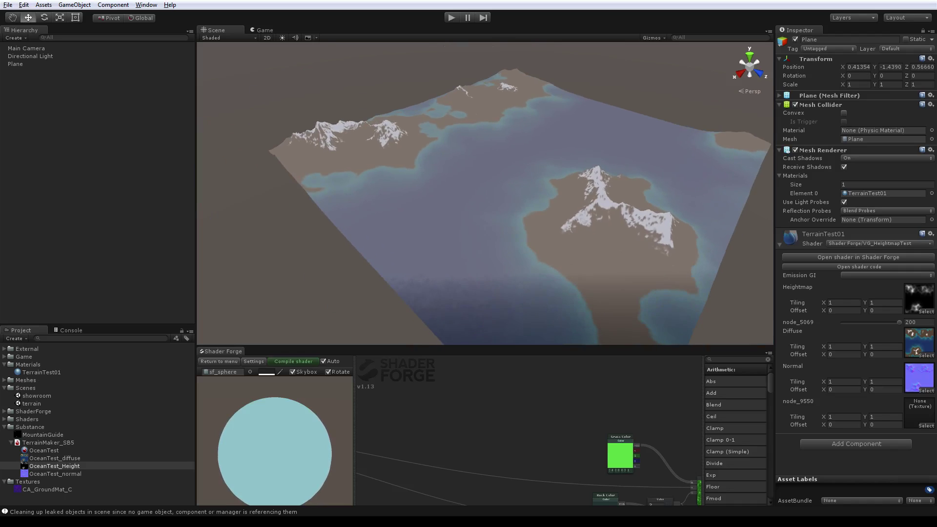
alt+drag(537, 205, 325, 192)
middle_drag(324, 193, 376, 190)
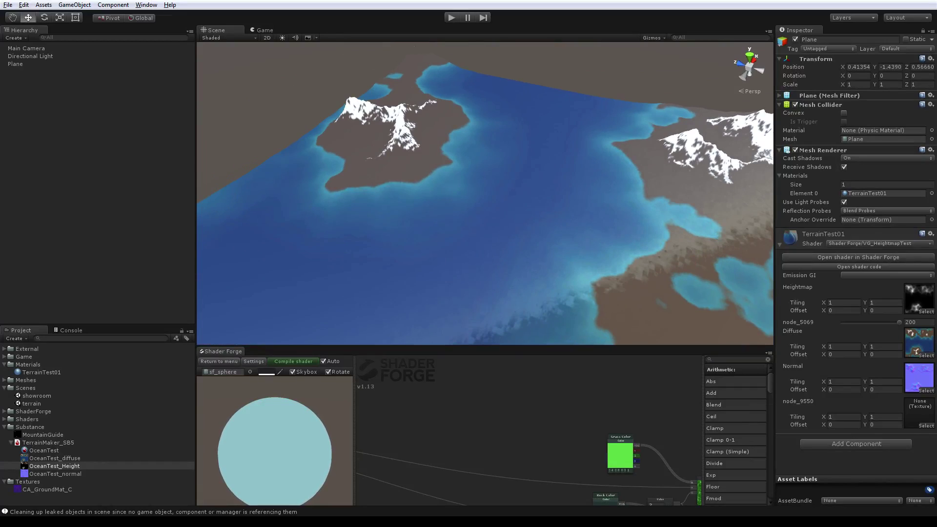
Step: Enable generation of all outputs for the TerrainMaker_SBS substance and check its generated textures
click(48, 442)
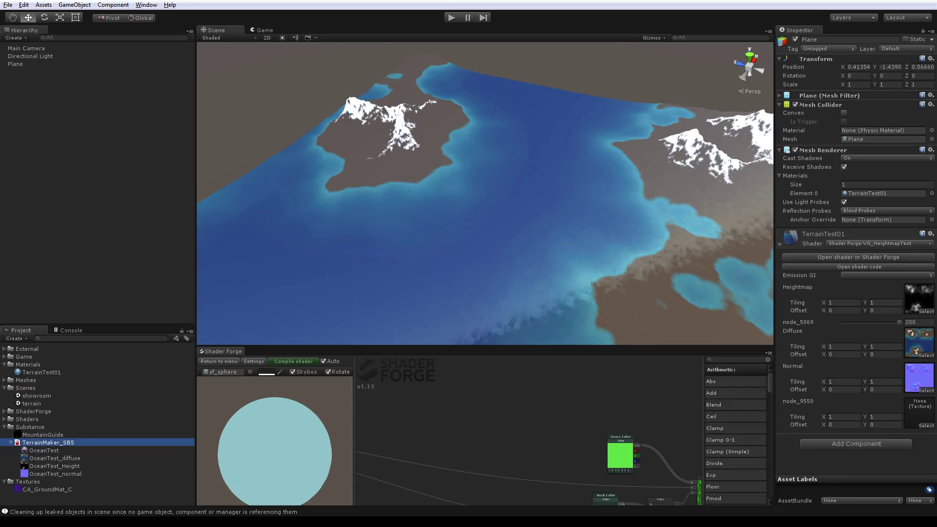
key(Down)
key(Down)
key(Down)
key(Down)
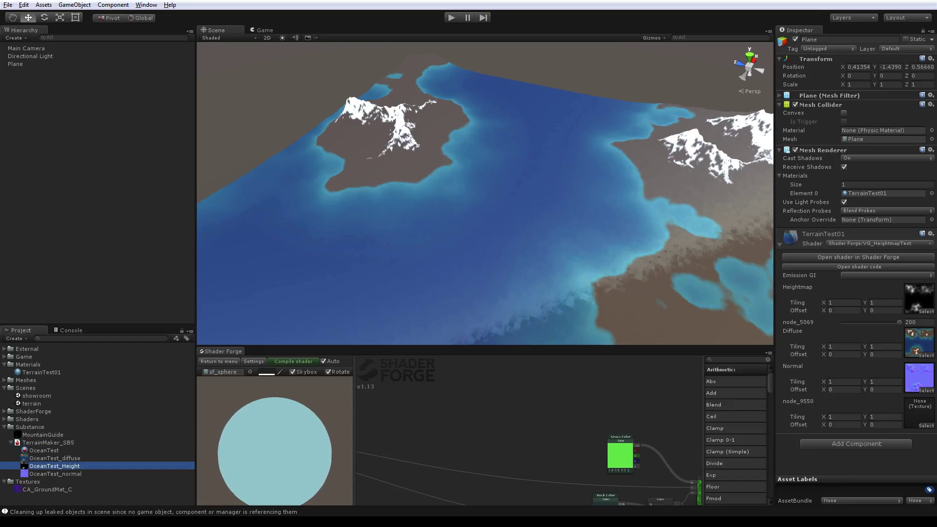
click(44, 451)
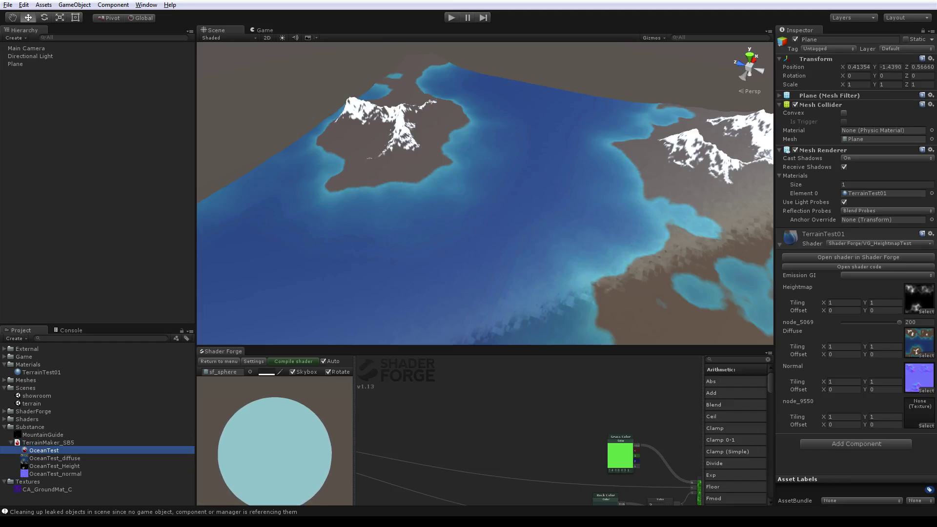
click(48, 443)
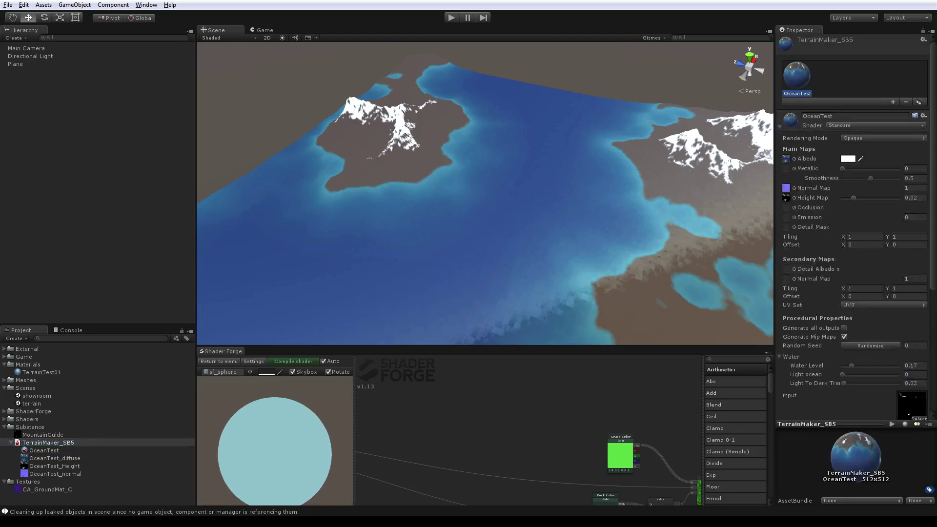
scroll(855, 224, down, 8)
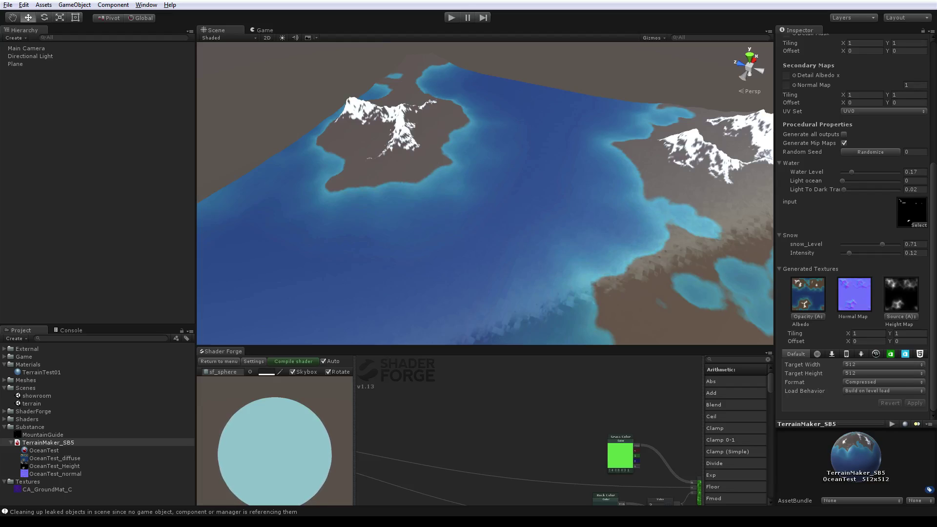
scroll(855, 230, up, 3)
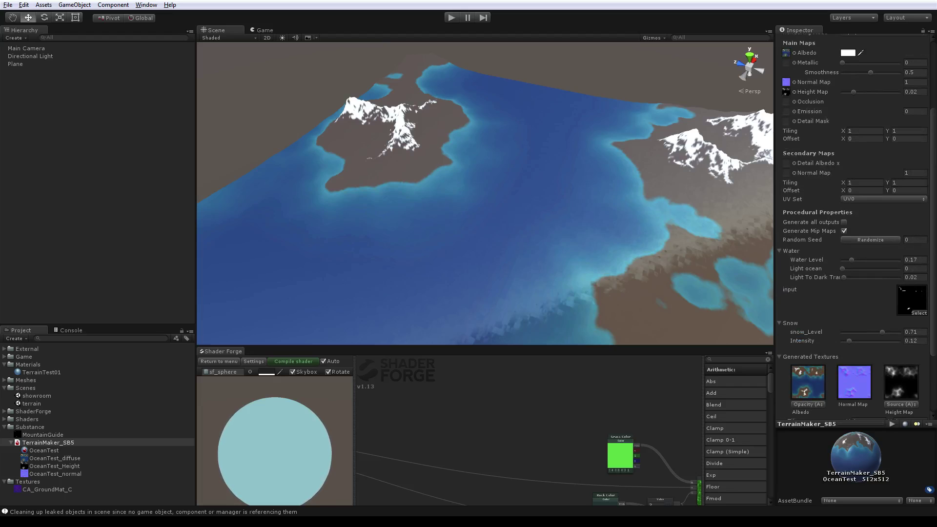
click(845, 222)
scroll(855, 229, down, 3)
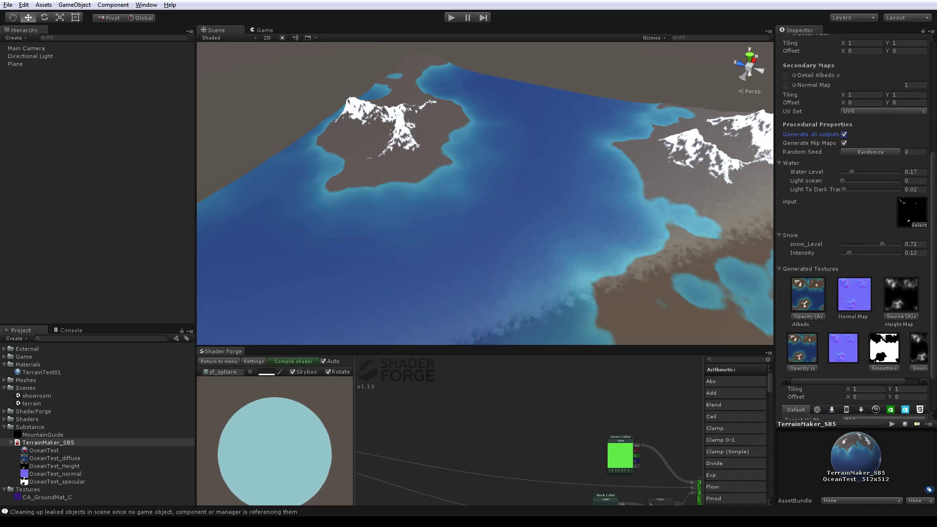
drag(848, 382, 862, 382)
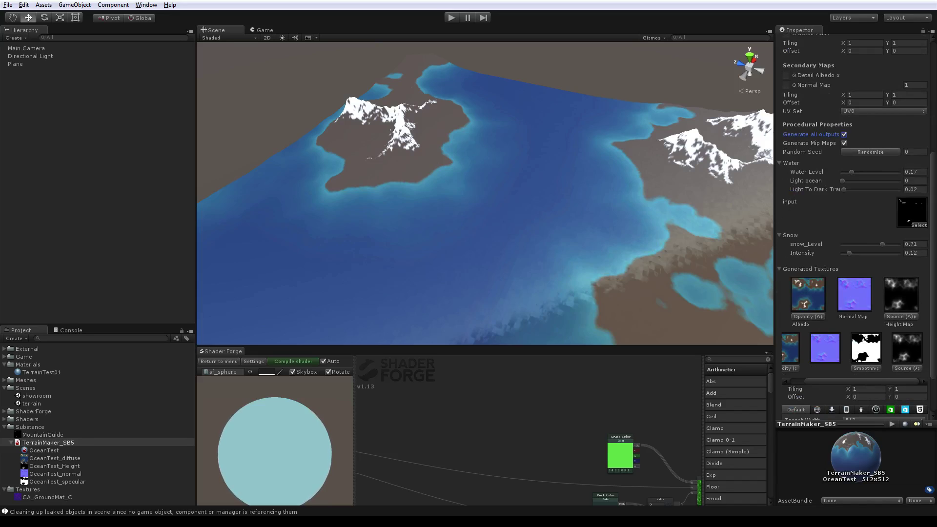
Step: Assign the OceanTest_specular texture to the node_9550 slot of the plane's TerrainTest01 material
click(506, 220)
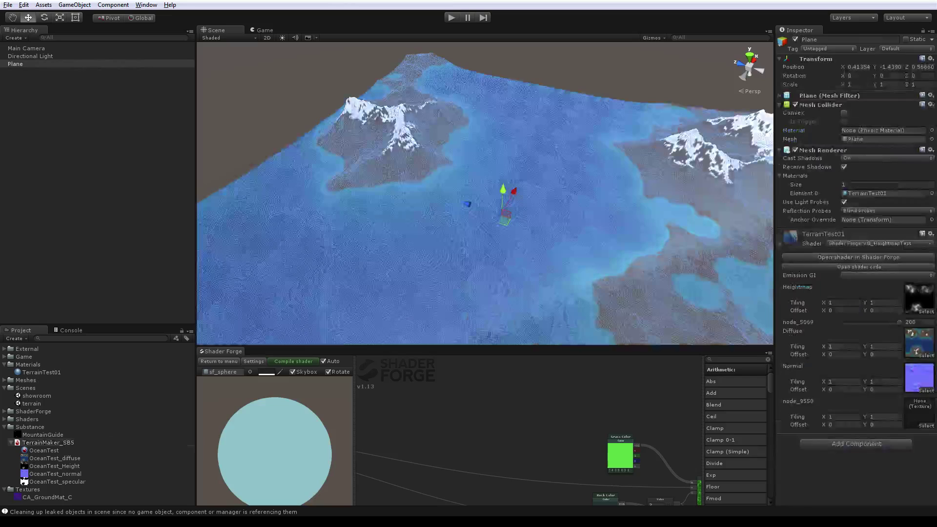
drag(57, 482, 918, 413)
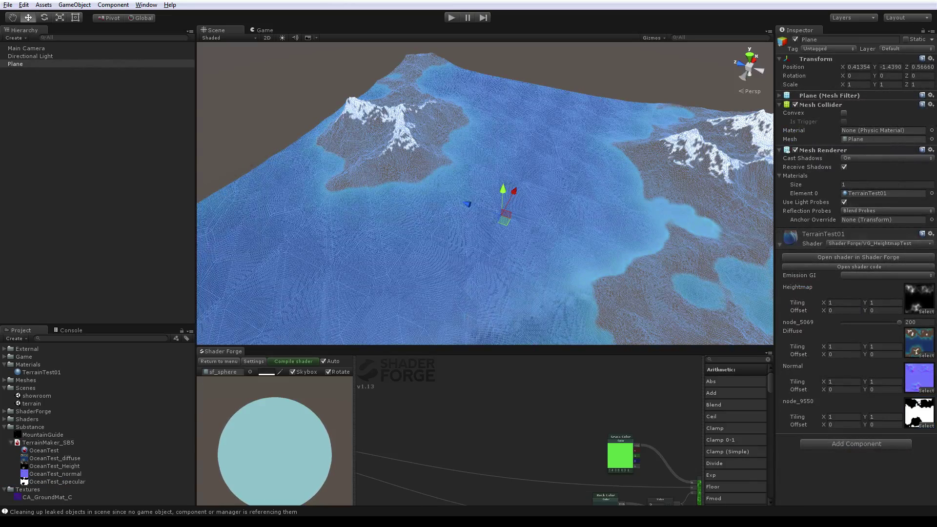
middle_drag(485, 209, 407, 198)
scroll(485, 193, down, 5)
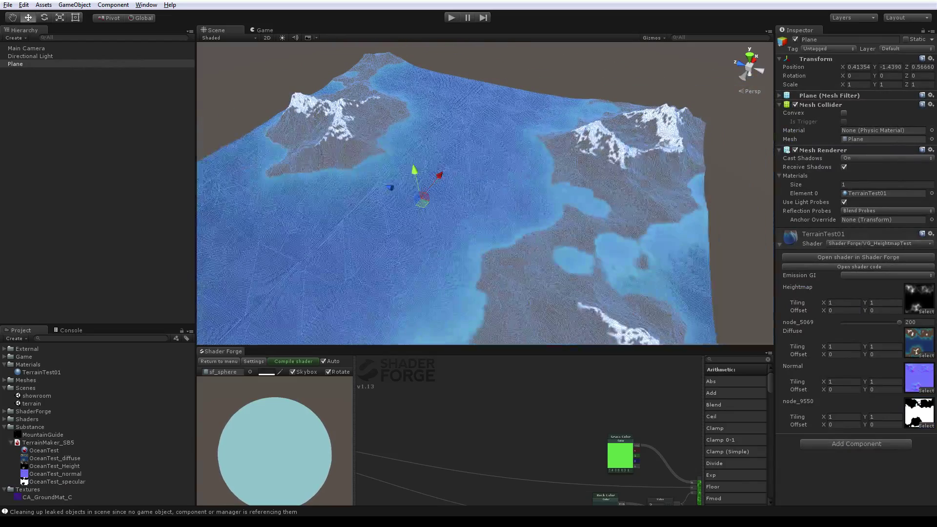
middle_drag(423, 196, 542, 211)
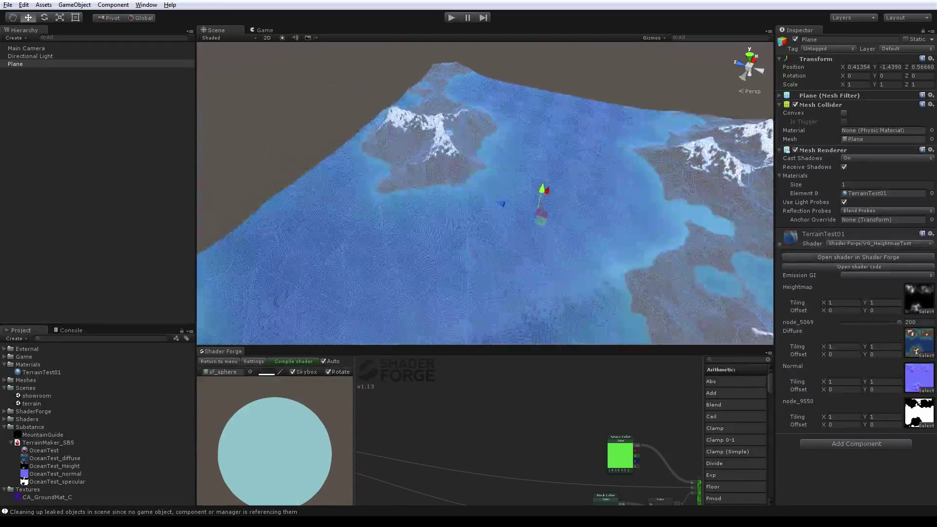
Step: Examine the terrain's specular shading on water and land, and view the mountain mesh up close
click(273, 83)
middle_drag(427, 135, 450, 192)
scroll(485, 193, up, 3)
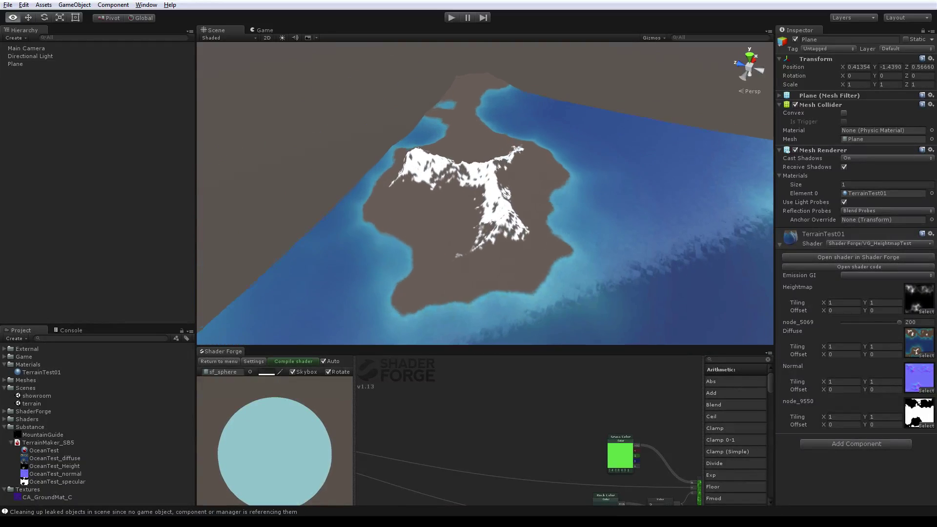
alt+drag(486, 205, 618, 117)
middle_drag(532, 186, 440, 225)
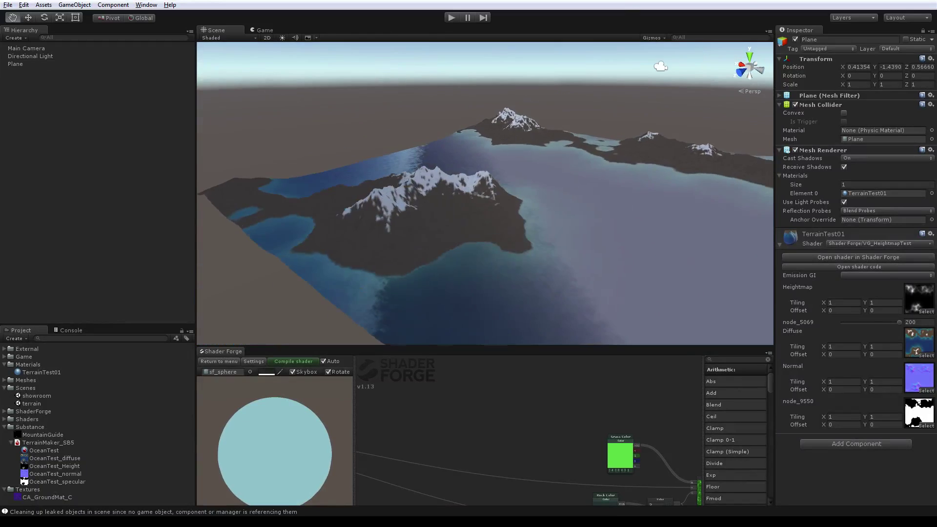
scroll(485, 193, down, 2)
scroll(485, 193, up, 2)
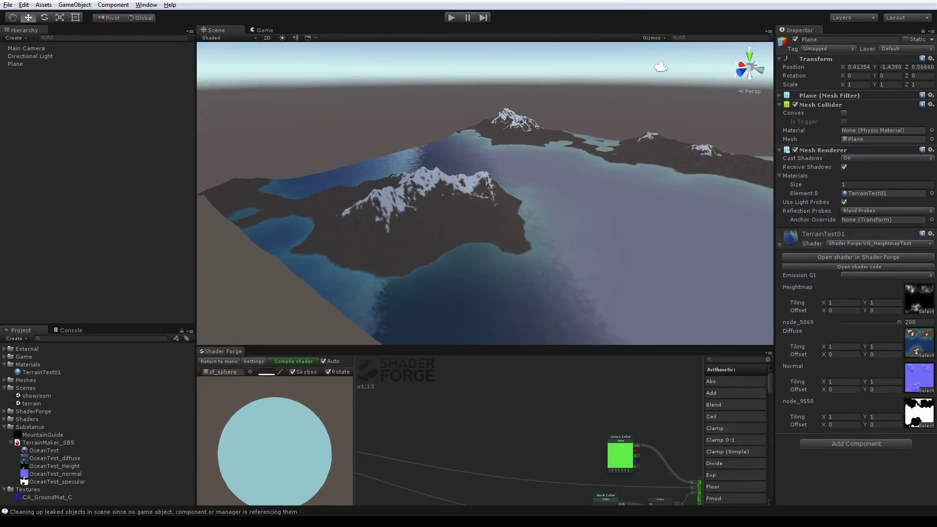
mouse_move(485, 195)
middle_down()
mouse_move(521, 200)
mouse_move(474, 188)
middle_up()
scroll(485, 193, up, 2)
scroll(486, 193, down, 3)
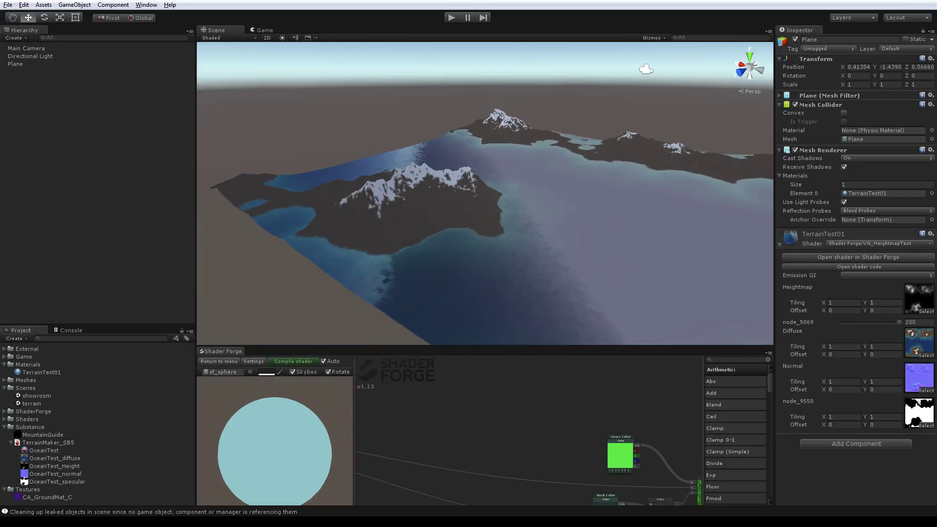
click(522, 195)
alt+drag(522, 195, 415, 230)
scroll(485, 194, up, 12)
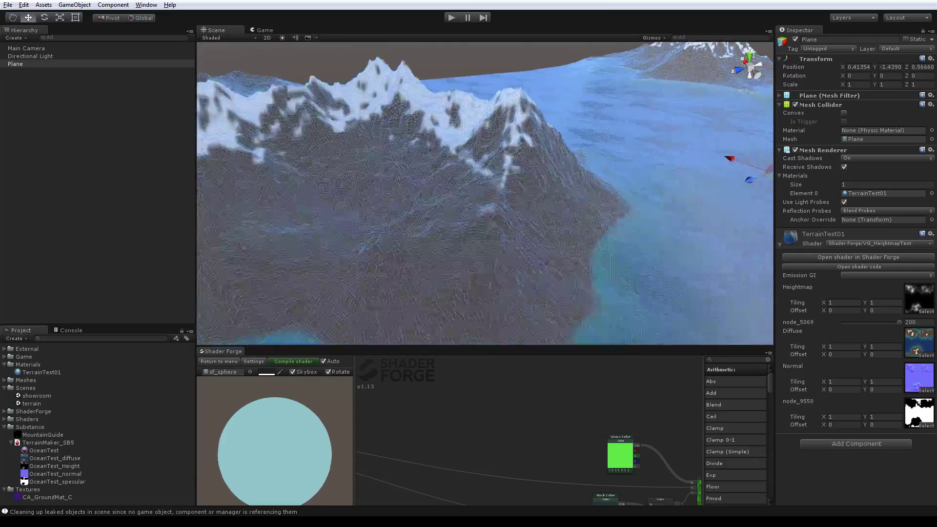
scroll(485, 194, up, 4)
scroll(485, 194, down, 8)
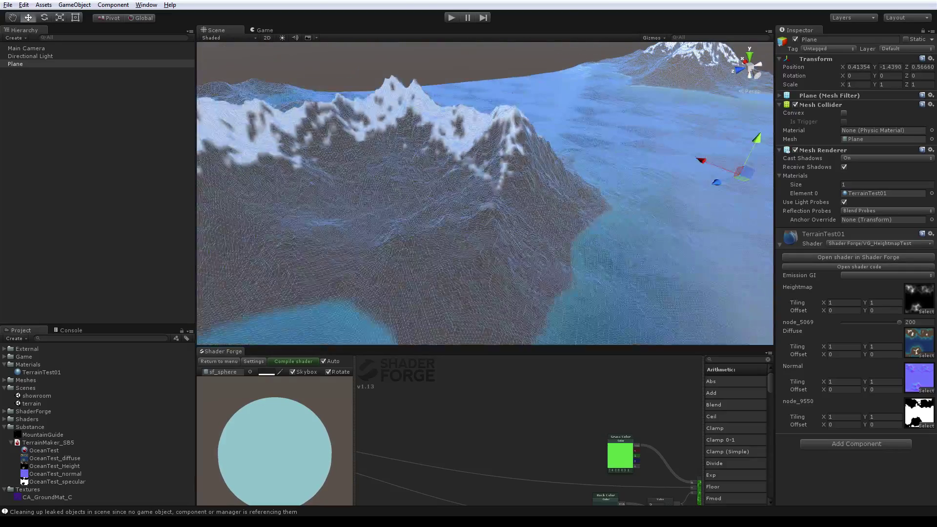
Step: Examine the density of the displaced plane's wireframe on the mountain slopes and across the water surface
scroll(485, 194, down, 5)
scroll(485, 194, up, 7)
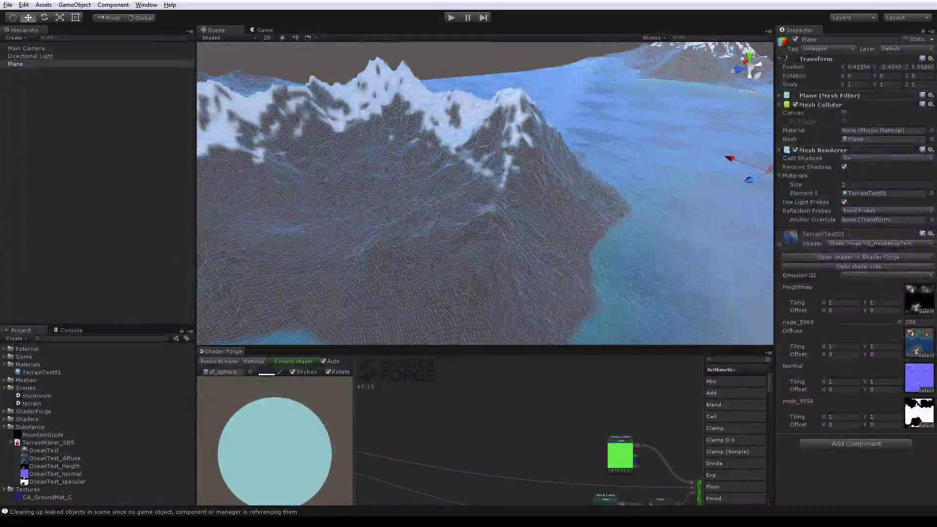
middle_drag(485, 210, 356, 149)
scroll(485, 193, up, 6)
scroll(485, 194, down, 3)
scroll(485, 194, down, 4)
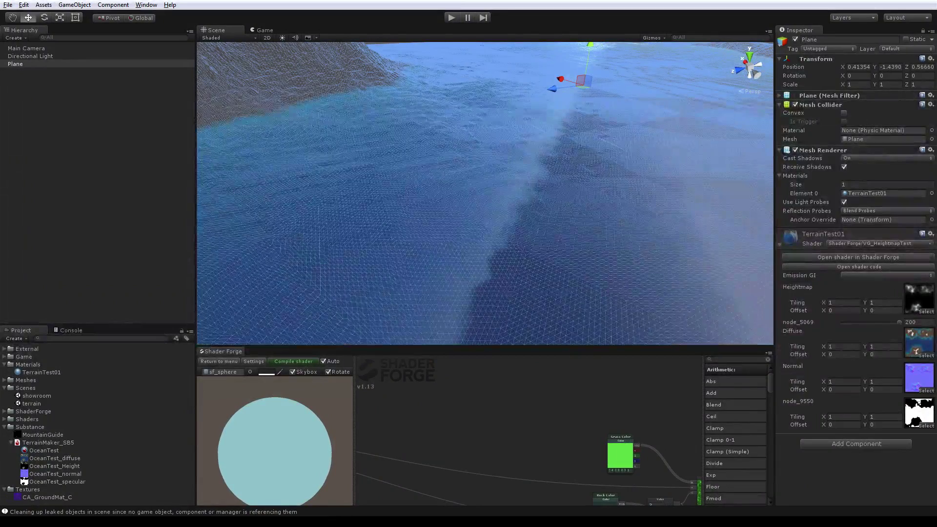
scroll(485, 193, up, 3)
scroll(485, 194, down, 2)
alt+drag(485, 193, 492, 157)
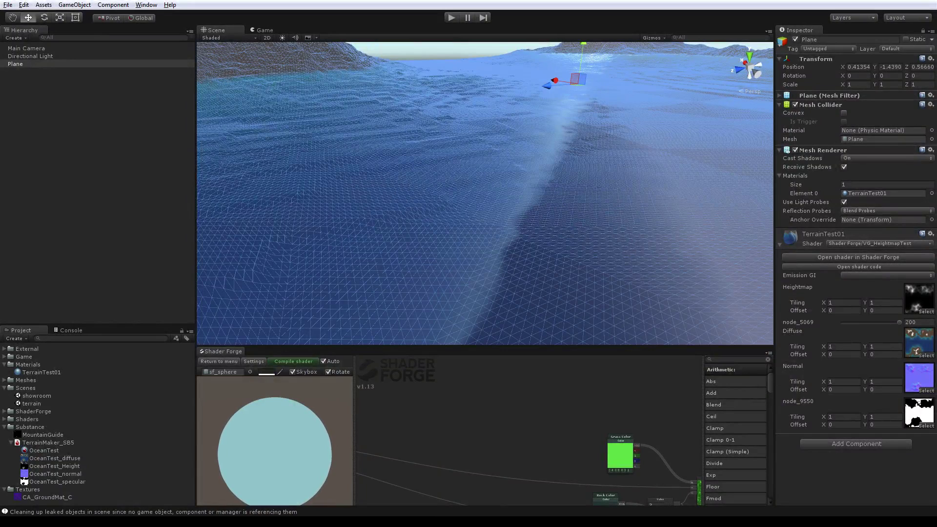
Step: Try node_5069 values of 16 and 59 on the plane's TerrainTest01 material and compare the mesh density and mountain shapes
drag(899, 322, 847, 323)
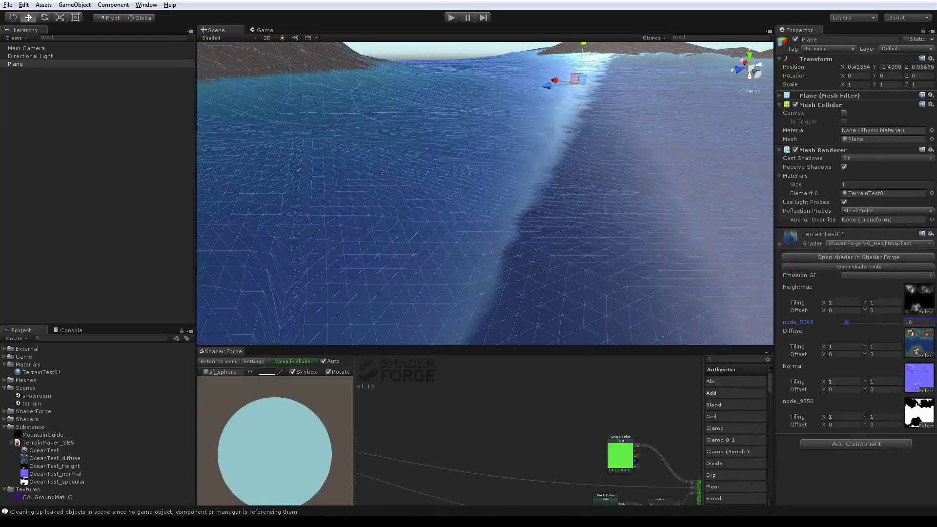
mouse_move(485, 193)
right_down()
mouse_move(518, 193)
mouse_move(483, 199)
right_up()
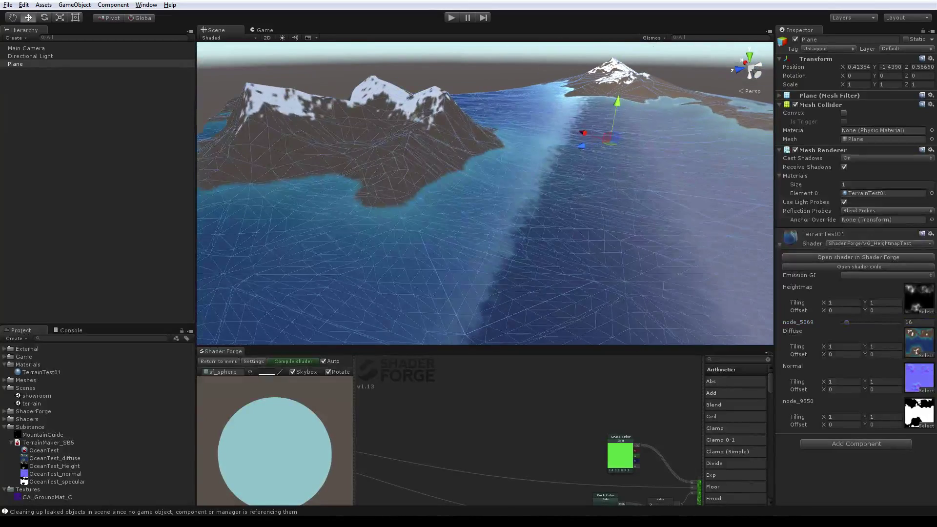
drag(847, 322, 859, 323)
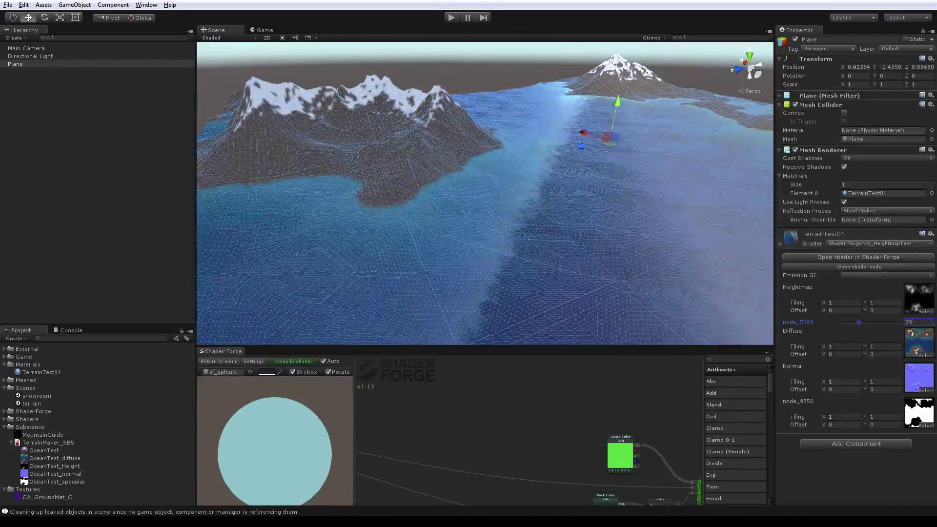
mouse_move(453, 197)
right_down()
mouse_move(503, 205)
mouse_move(454, 214)
right_up()
alt+drag(550, 300, 518, 279)
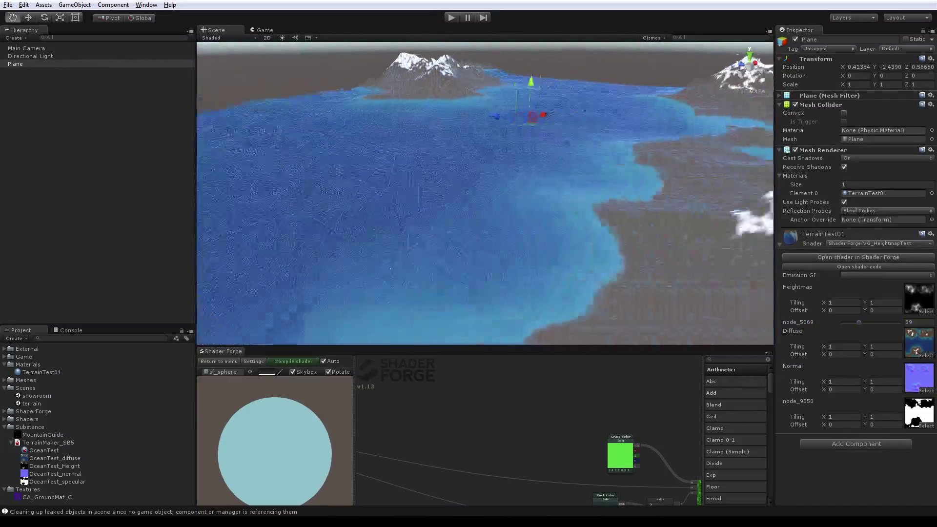
middle_drag(517, 278, 372, 268)
scroll(312, 272, up, 2)
alt+drag(371, 267, 388, 251)
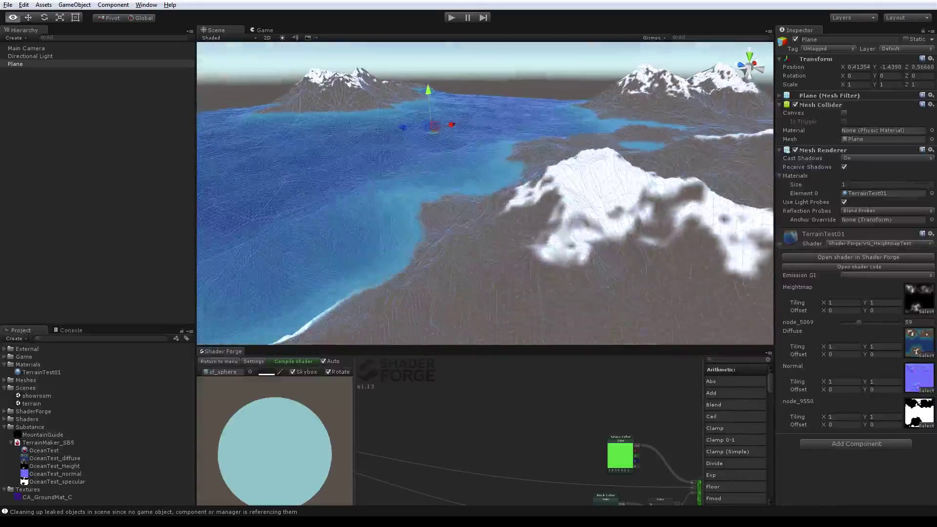
scroll(388, 251, up, 4)
scroll(485, 194, down, 4)
alt+drag(486, 193, 515, 194)
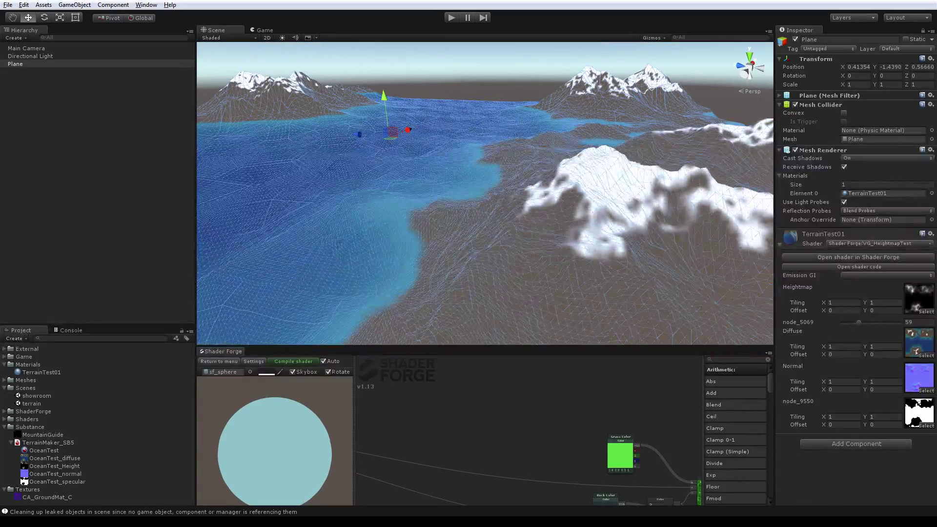
Step: Reduce the TerrainTest01 material's node_5069 value to 45 and further to 35, checking the coastline and peaks
drag(859, 322, 855, 323)
middle_drag(650, 172, 664, 180)
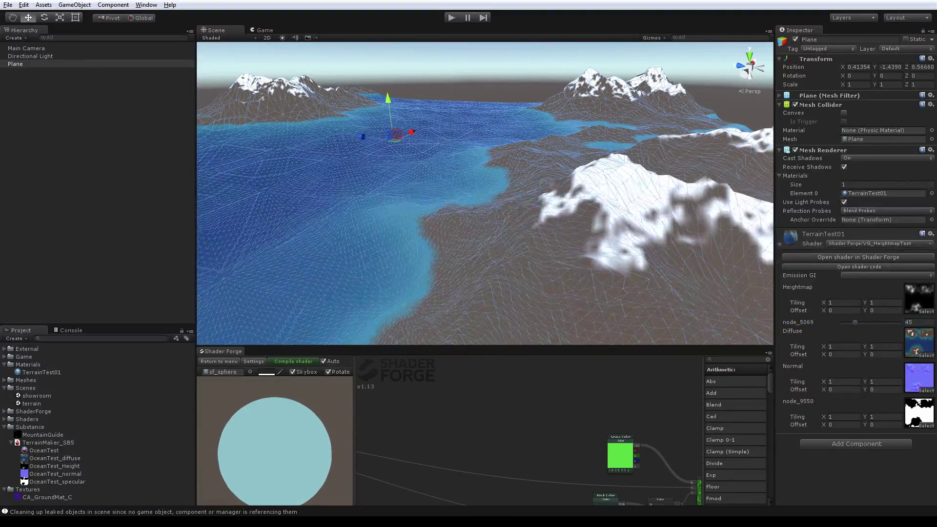
drag(856, 322, 852, 322)
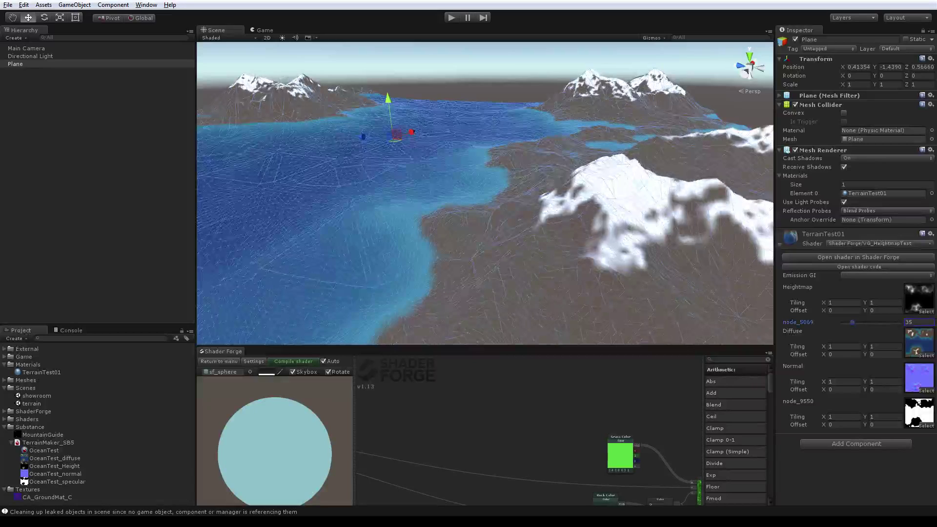
middle_drag(600, 219, 640, 239)
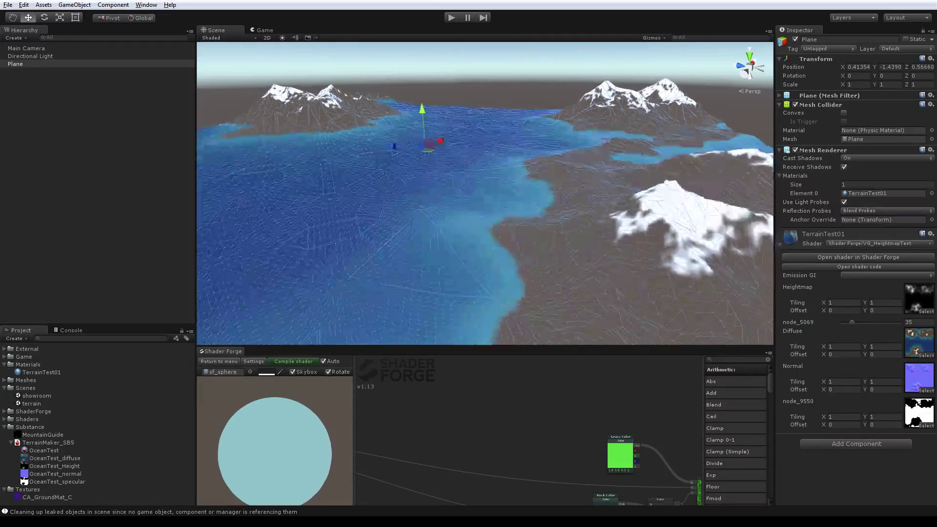
scroll(485, 193, up, 3)
scroll(484, 193, up, 1)
scroll(485, 193, down, 4)
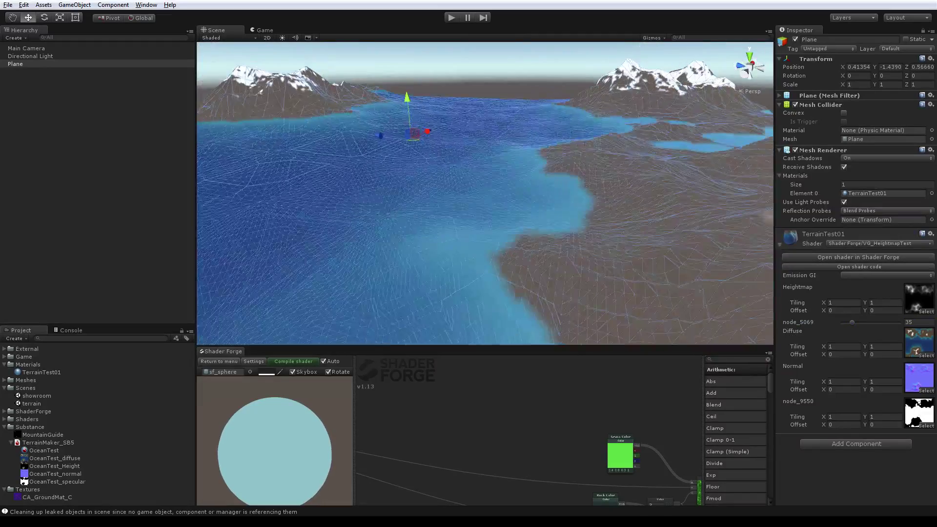
middle_drag(484, 193, 481, 180)
key(w)
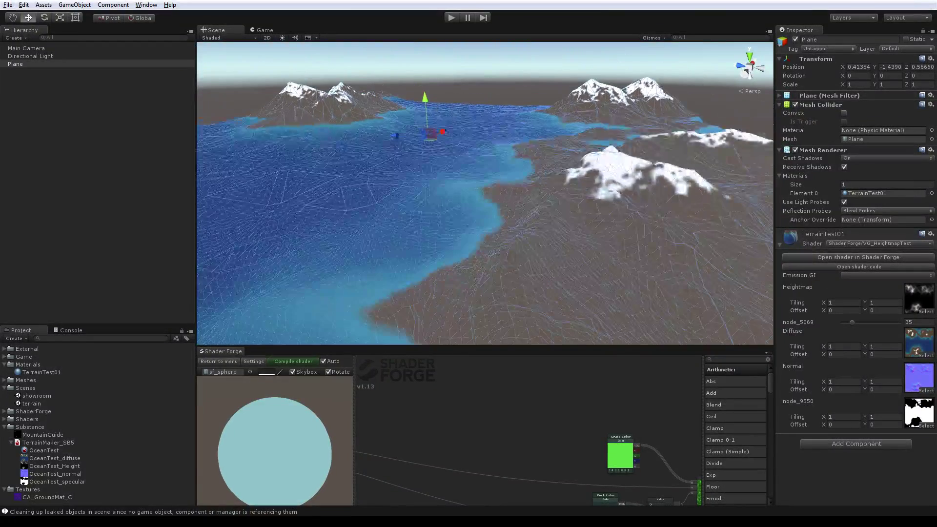
Step: Inspect the coarser terrain wireframe from several sides, covering the islands, lakes and open water
alt+drag(683, 205, 322, 214)
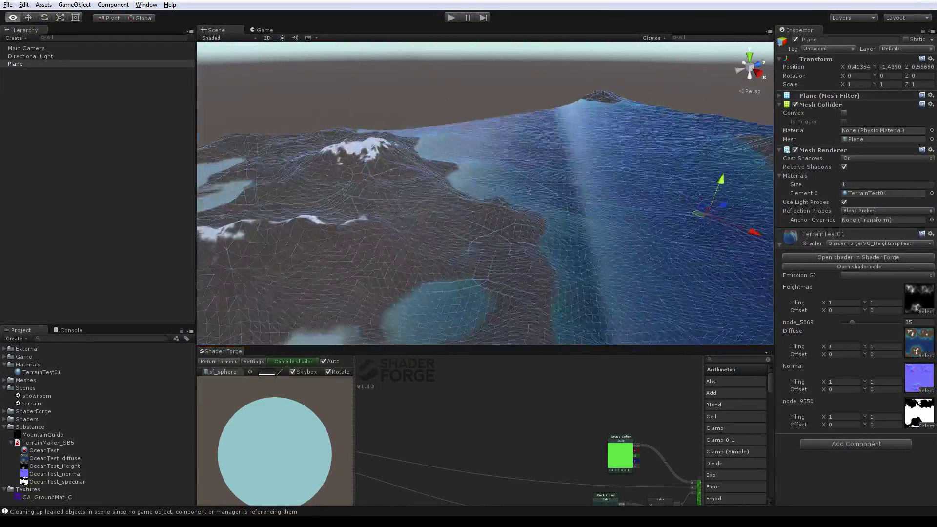
alt+drag(593, 288, 582, 285)
middle_drag(582, 285, 465, 257)
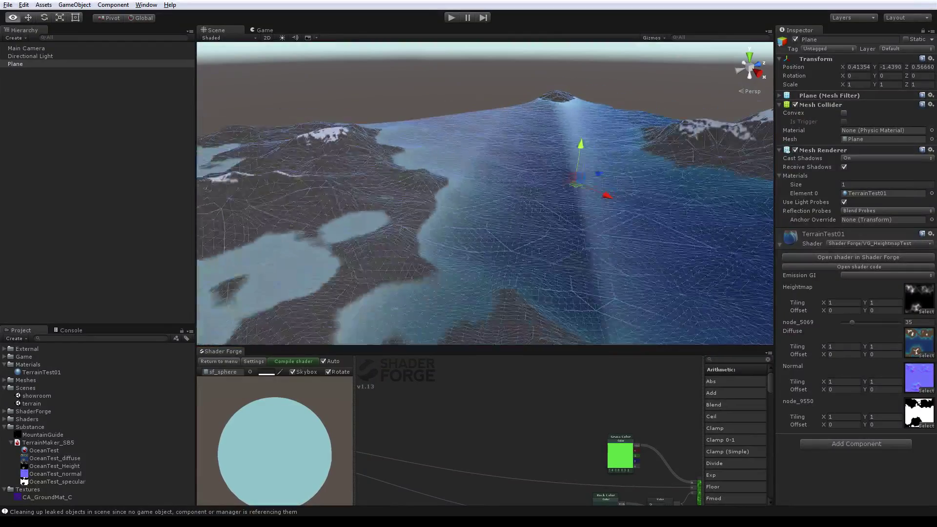
alt+drag(464, 257, 261, 259)
middle_drag(532, 205, 434, 194)
alt+drag(435, 194, 742, 256)
middle_drag(742, 256, 688, 238)
alt+drag(688, 237, 366, 278)
middle_drag(508, 222, 225, 240)
alt+drag(225, 240, 330, 188)
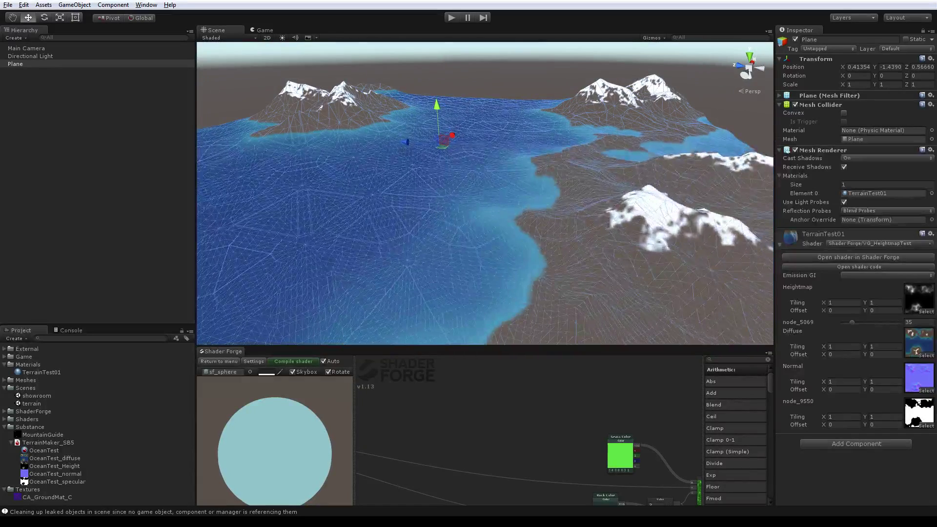
Step: Deselect the plane and view the whole terrain without its wireframe, including the snowy island from above
key(Escape)
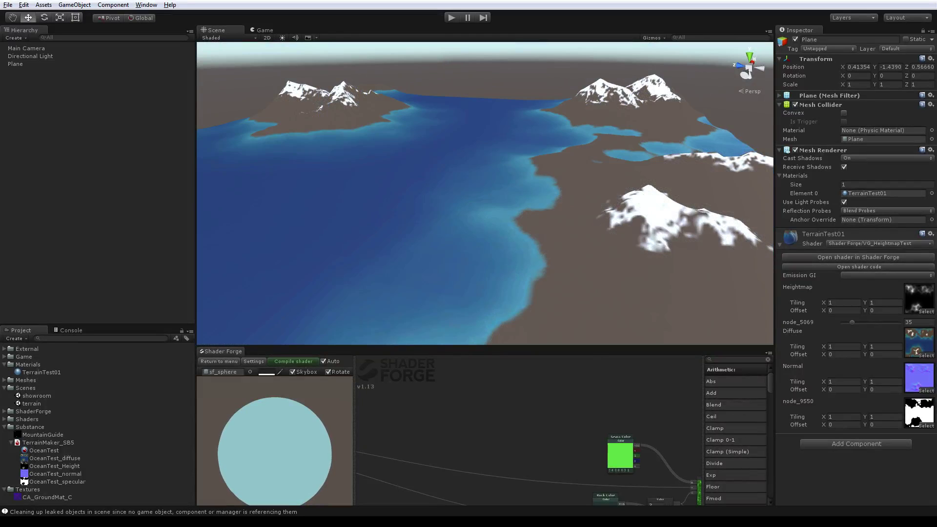
alt+drag(330, 188, 412, 195)
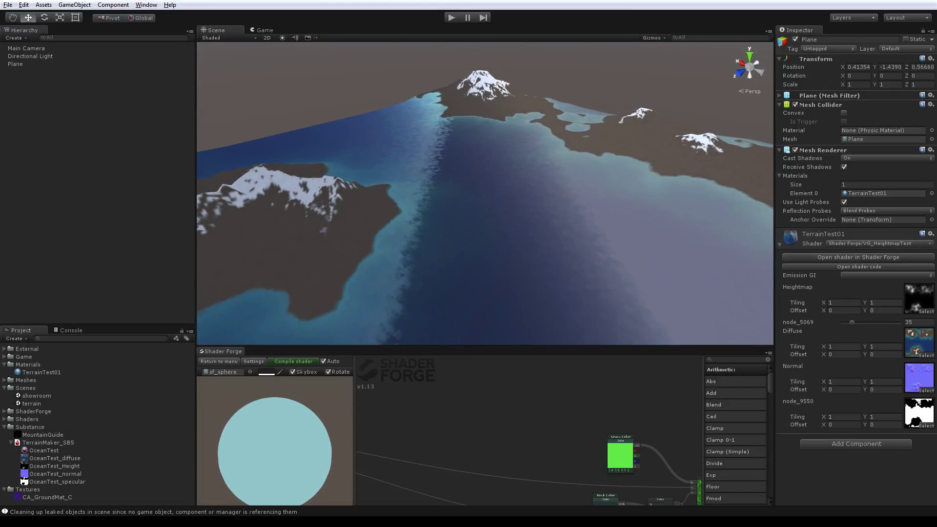
scroll(485, 193, down, 8)
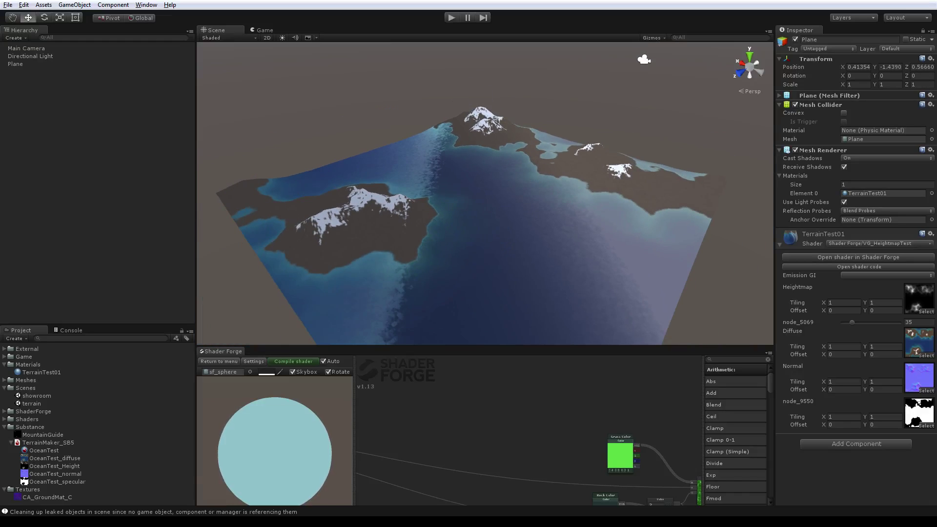
alt+drag(485, 193, 374, 306)
scroll(485, 193, up, 4)
middle_drag(485, 193, 558, 189)
scroll(473, 193, up, 1)
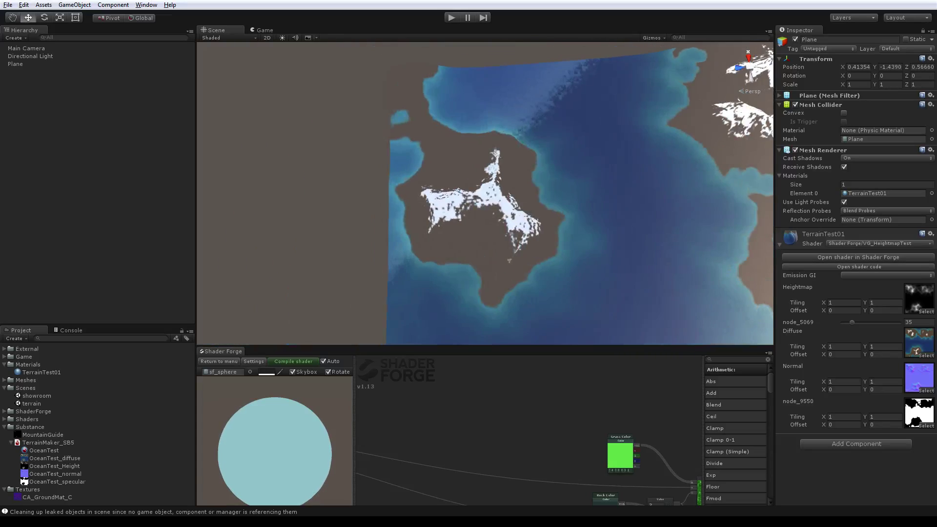
Step: Examine the snowy island's slopes, shoreline and surrounding water reflections at close range and from farther back
alt+drag(559, 189, 544, 92)
middle_drag(545, 92, 534, 108)
scroll(417, 161, up, 2)
middle_drag(534, 161, 518, 152)
scroll(517, 151, up, 4)
alt+drag(517, 152, 562, 117)
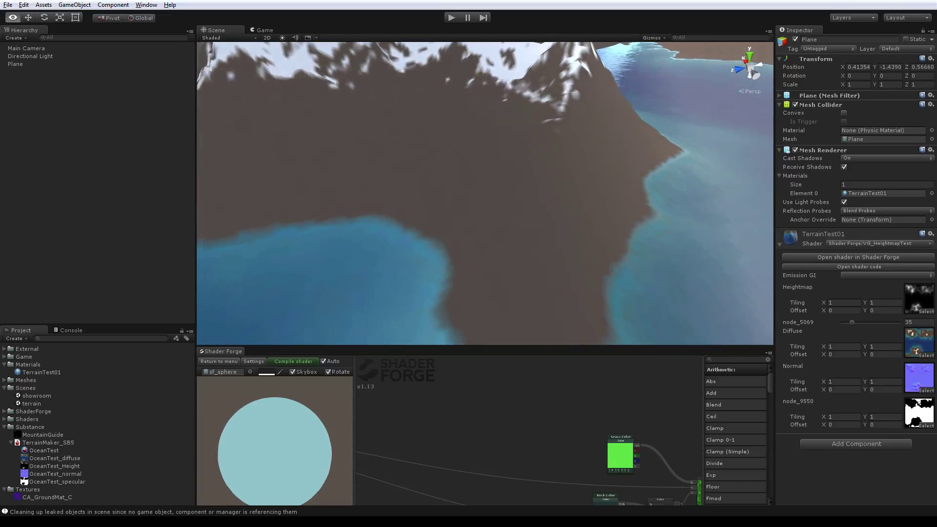
middle_drag(562, 117, 513, 102)
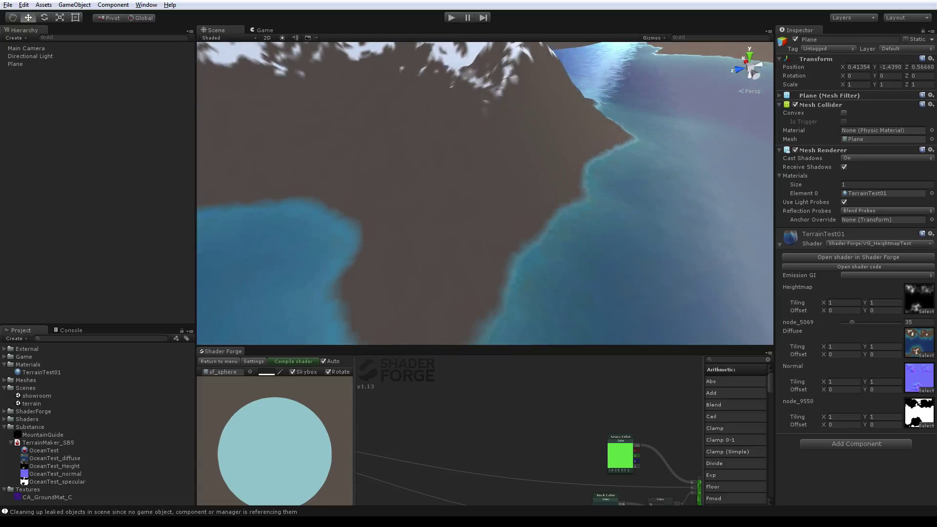
middle_drag(537, 146, 407, 174)
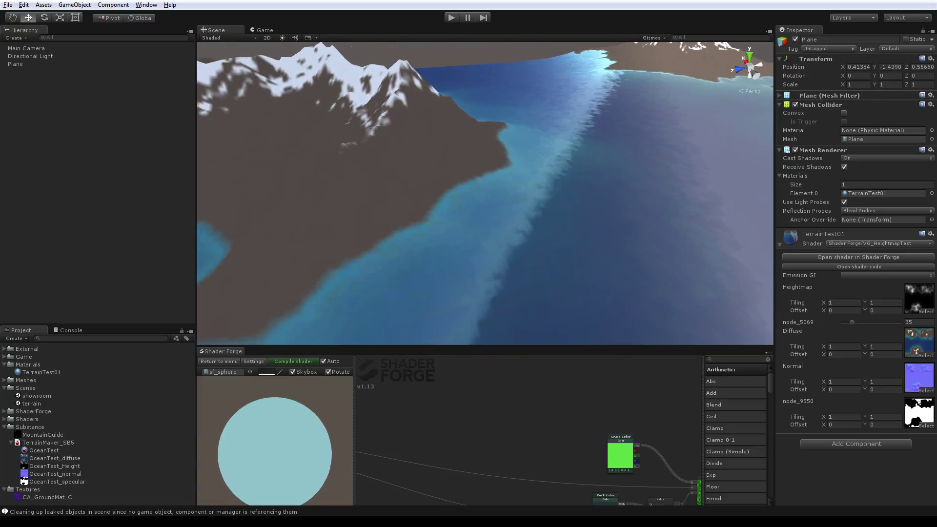
scroll(485, 194, down, 3)
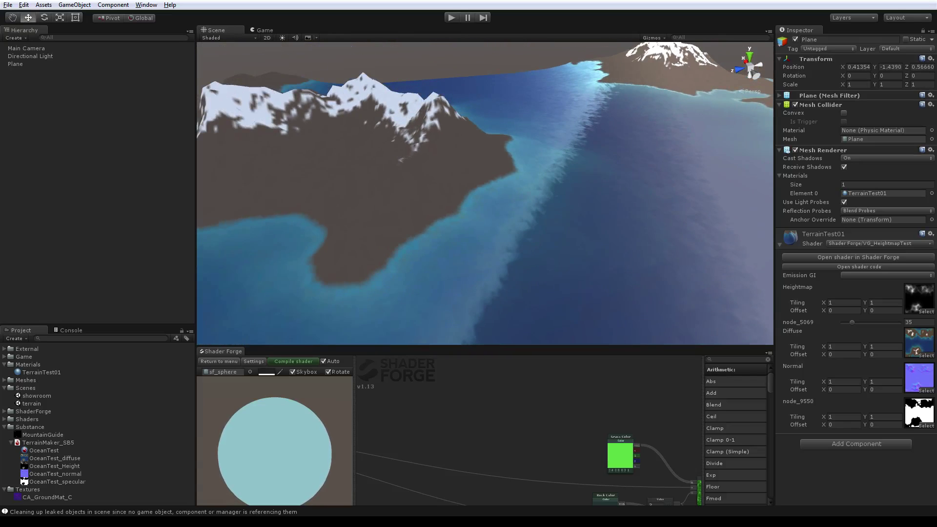
scroll(485, 193, down, 2)
middle_drag(485, 194, 561, 195)
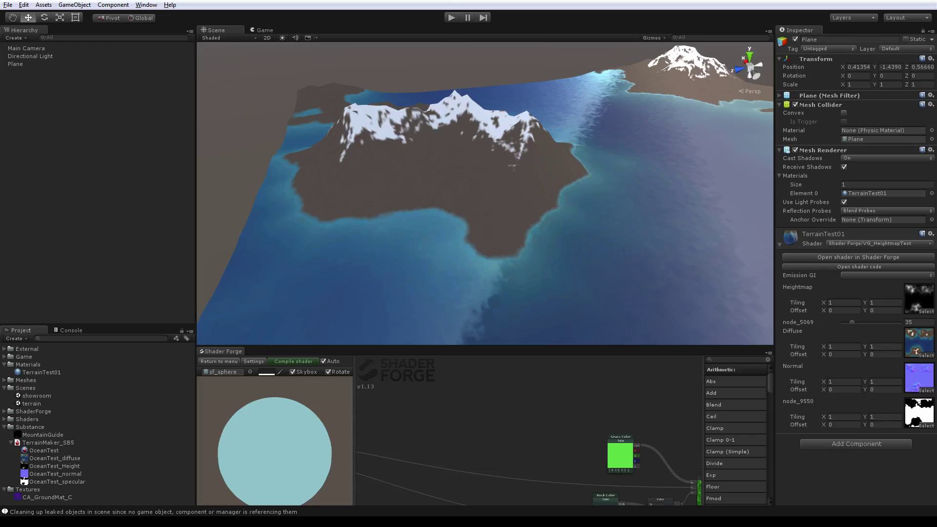
middle_drag(485, 193, 447, 205)
alt+drag(398, 195, 379, 195)
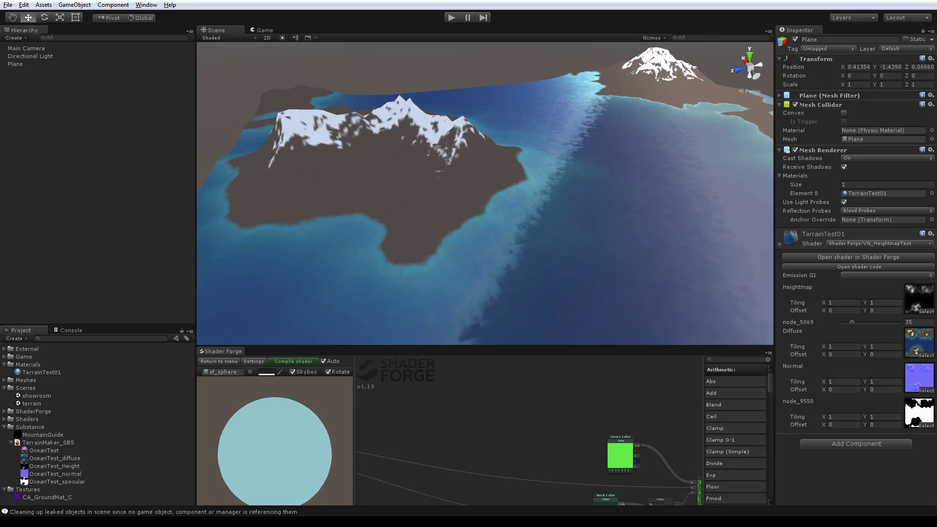
Step: Switch to Substance Designer and inspect the OceanTutorial graph's Blend node and its height, diffuse and normal outputs
key(alt+Tab)
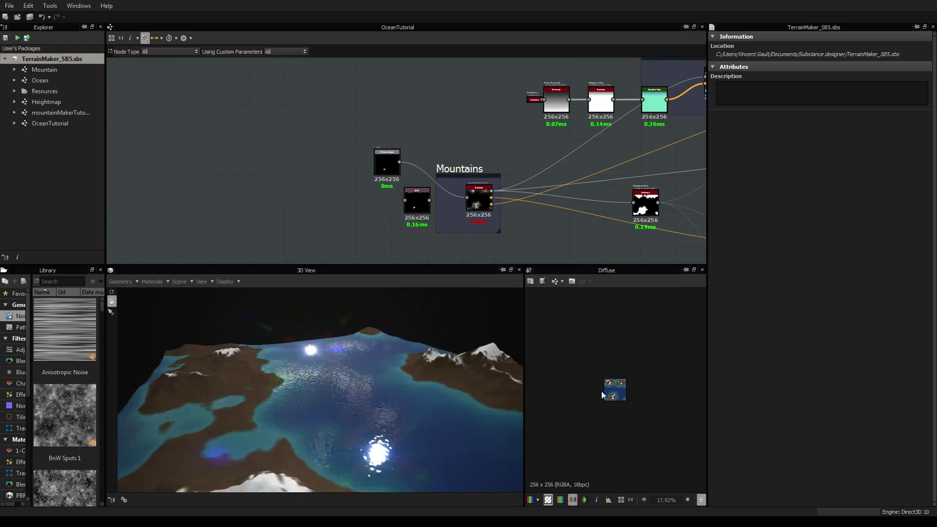
middle_drag(616, 163, 178, 165)
scroll(203, 168, down, 2)
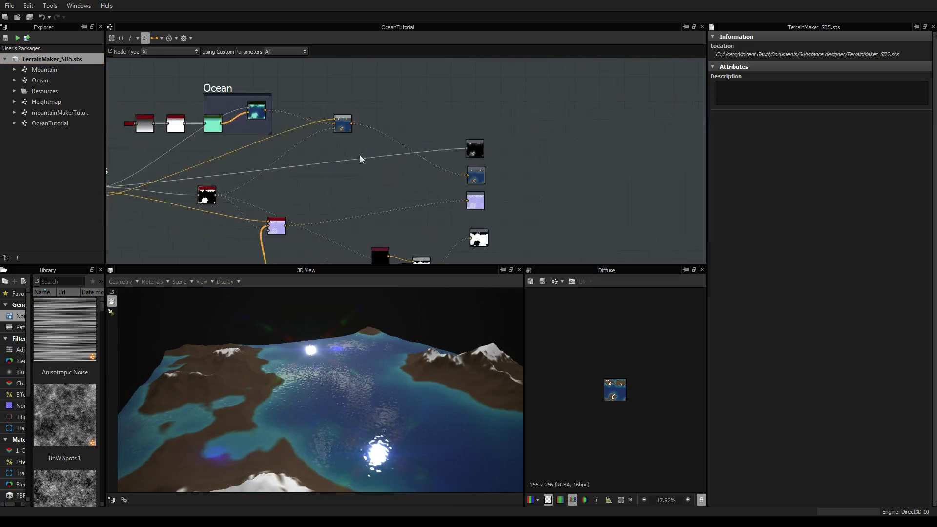
middle_drag(320, 163, 412, 163)
scroll(415, 162, up, 3)
middle_drag(532, 153, 450, 155)
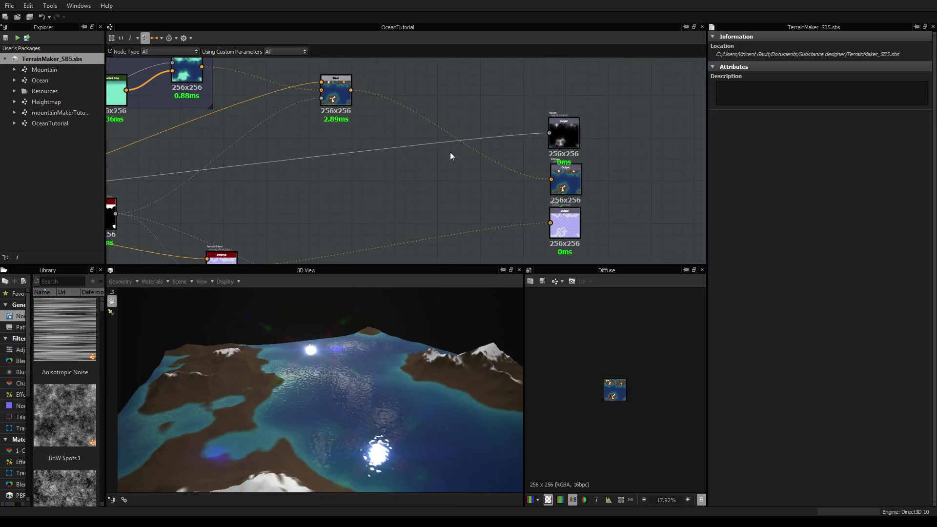
scroll(459, 153, up, 2)
middle_drag(349, 128, 409, 165)
scroll(382, 107, up, 1)
middle_drag(382, 107, 450, 174)
scroll(446, 172, up, 6)
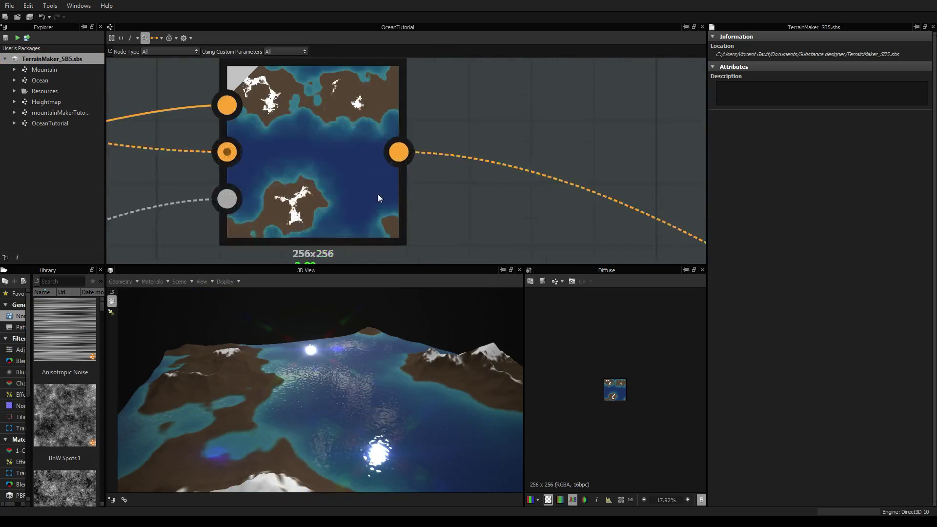
scroll(378, 195, down, 4)
middle_drag(370, 197, 316, 192)
scroll(409, 196, down, 3)
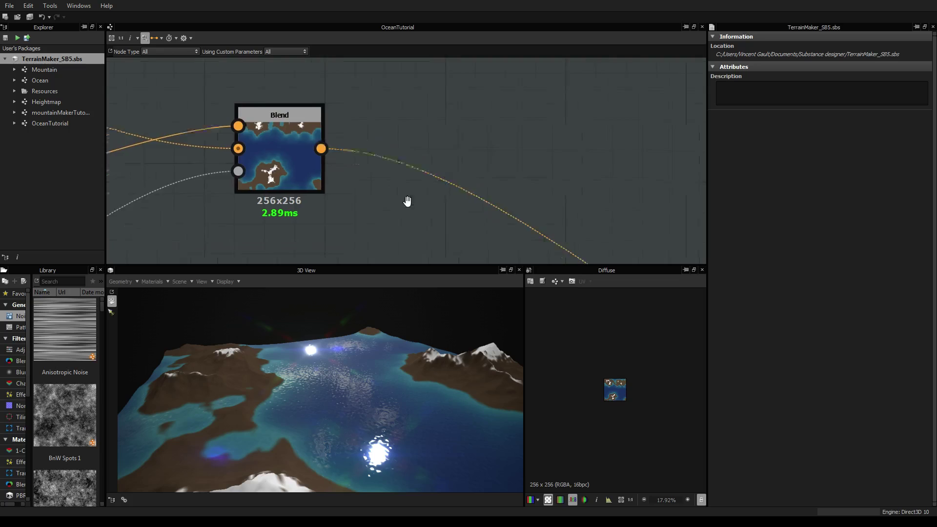
middle_drag(408, 197, 325, 155)
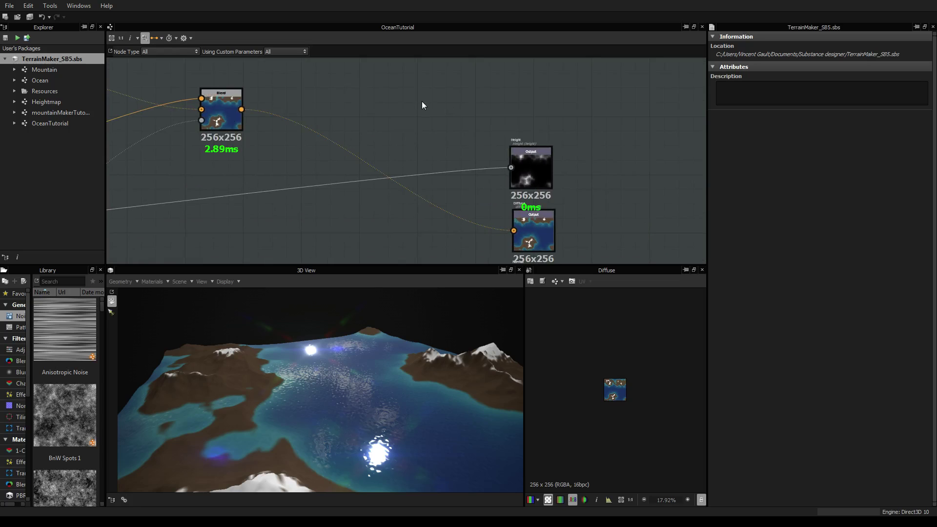
Step: Examine the Mountains and Ocean groups and the mask node that feed the OceanTutorial graph's Blend node
middle_drag(285, 193, 513, 192)
scroll(513, 193, down, 3)
middle_drag(258, 206, 337, 172)
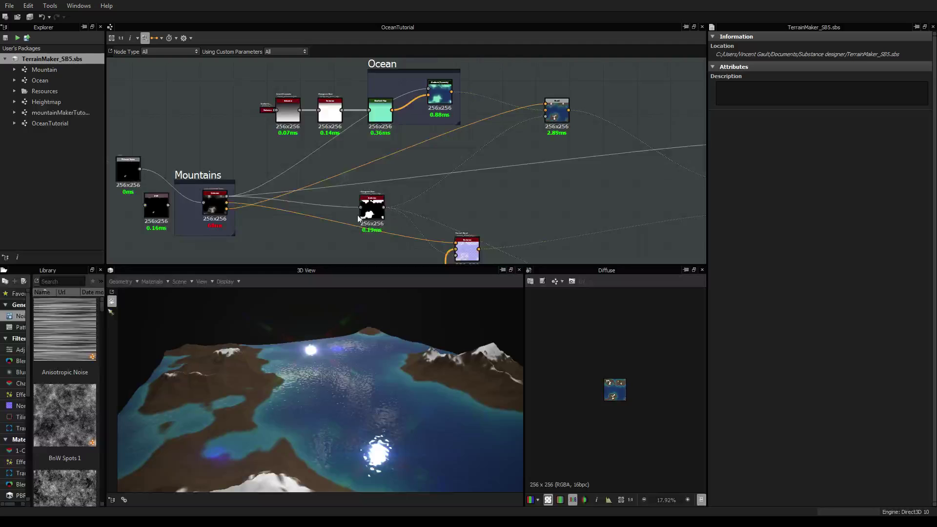
scroll(370, 216, up, 6)
scroll(389, 216, down, 4)
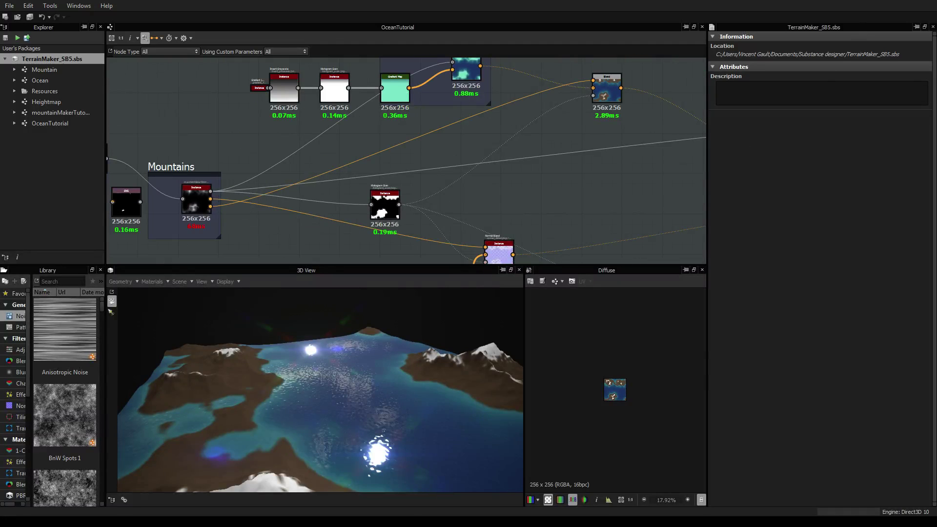